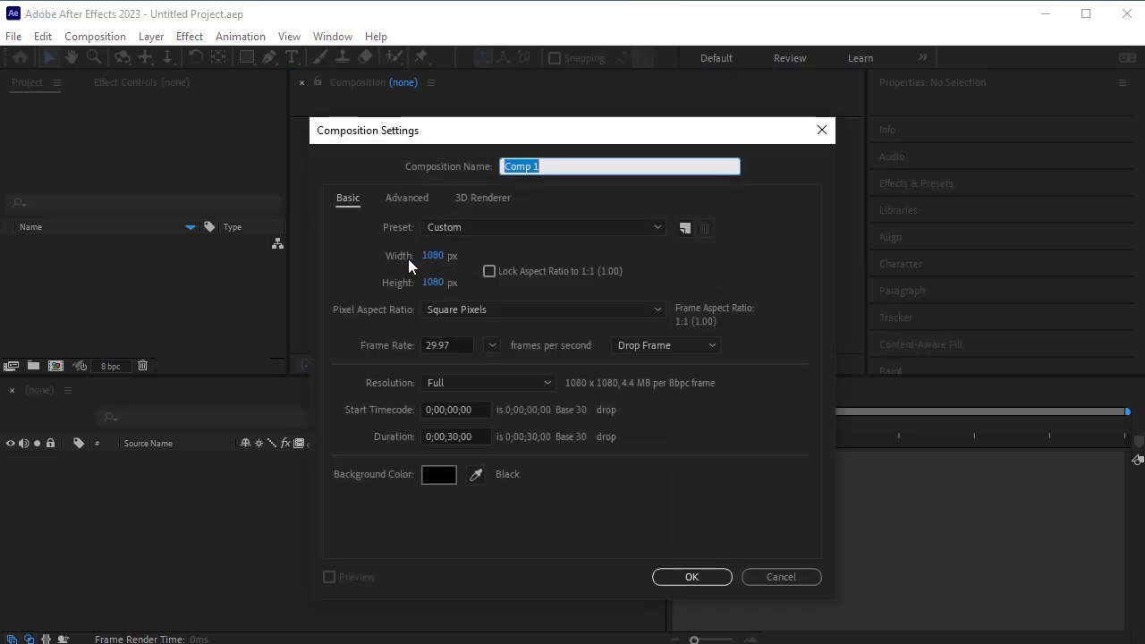
Create a 1080 x 1080 px composition at 29.97 fps with a 30-second duration and a black background
left_click(690, 577)
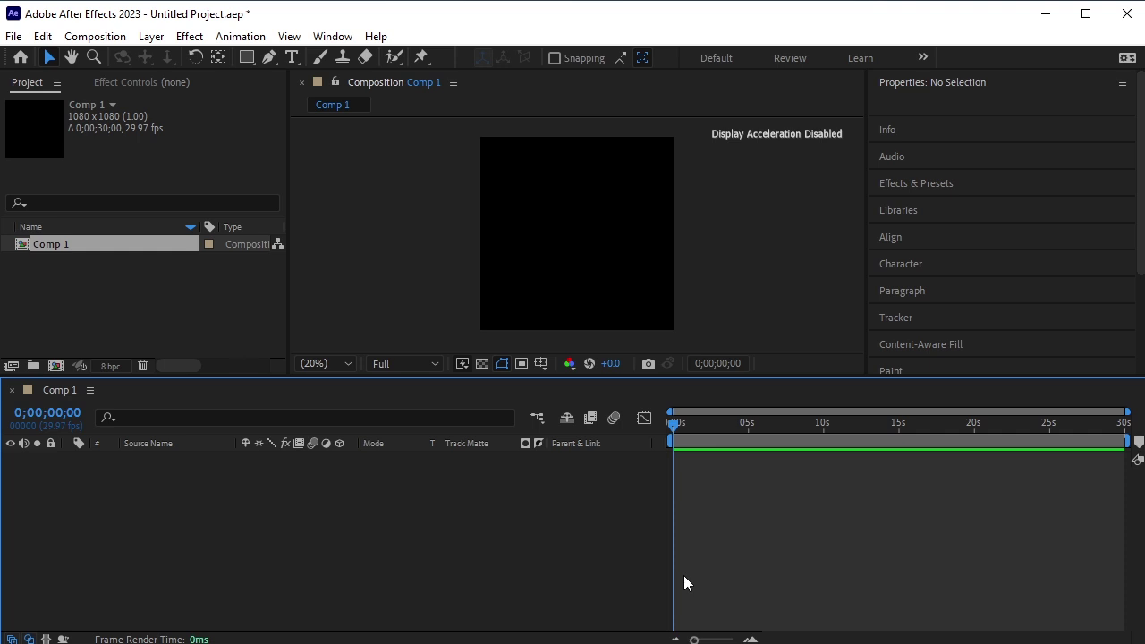
Import table.png from the yogurt folder and add it to the composition as a layer
right_click(146, 318)
mouse_move(213, 408)
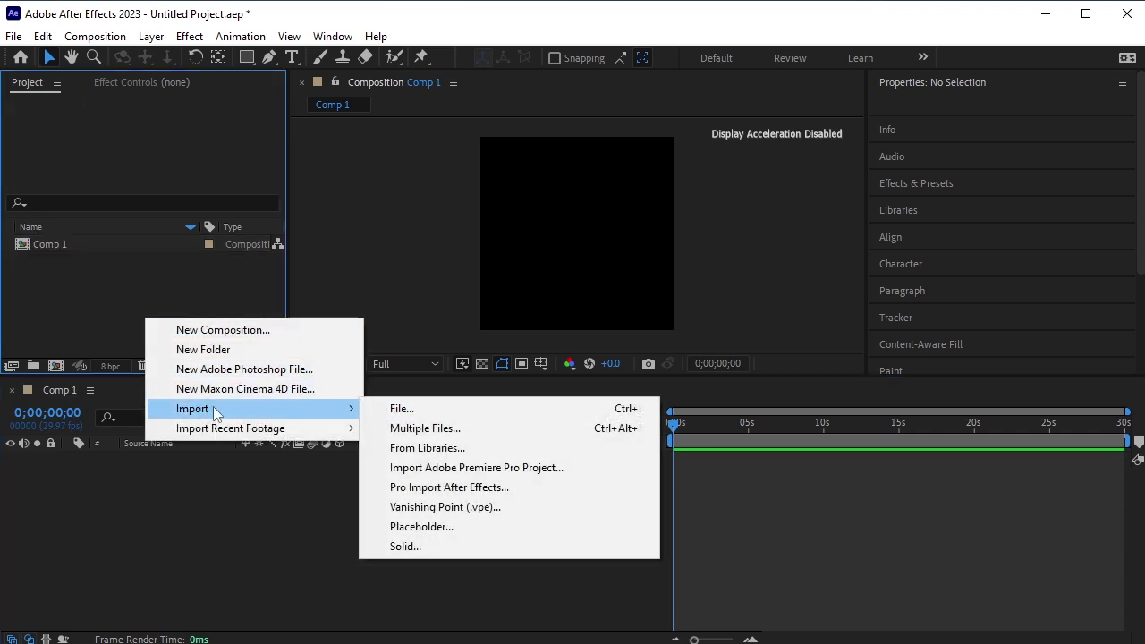
left_click(403, 410)
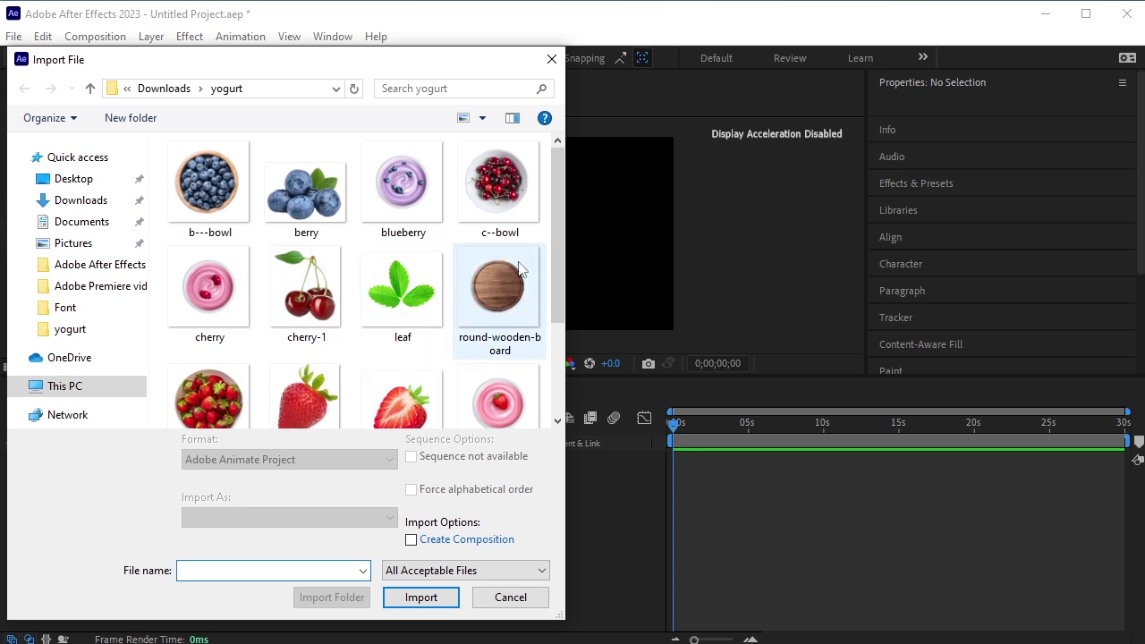
left_click_drag(553, 255, 554, 349)
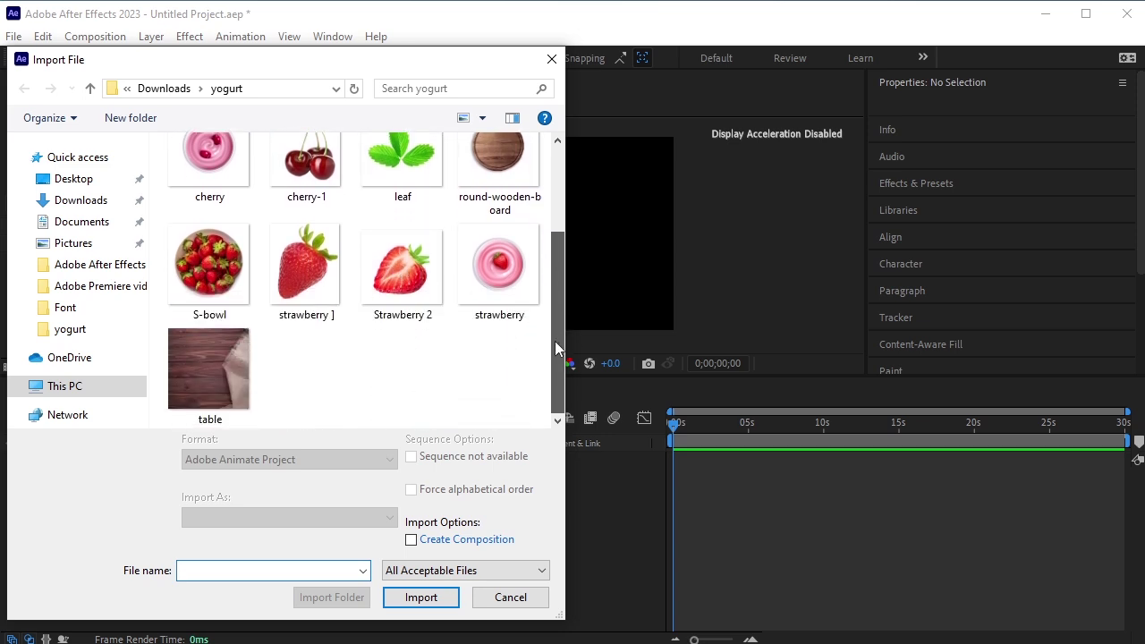
left_click(207, 383)
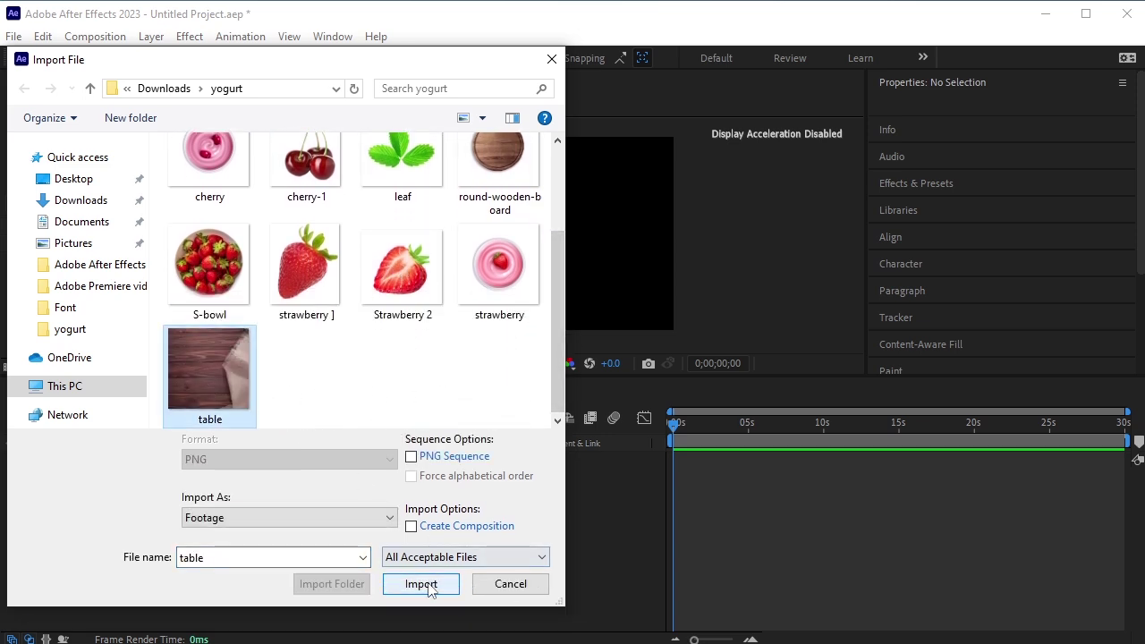
left_click(428, 585)
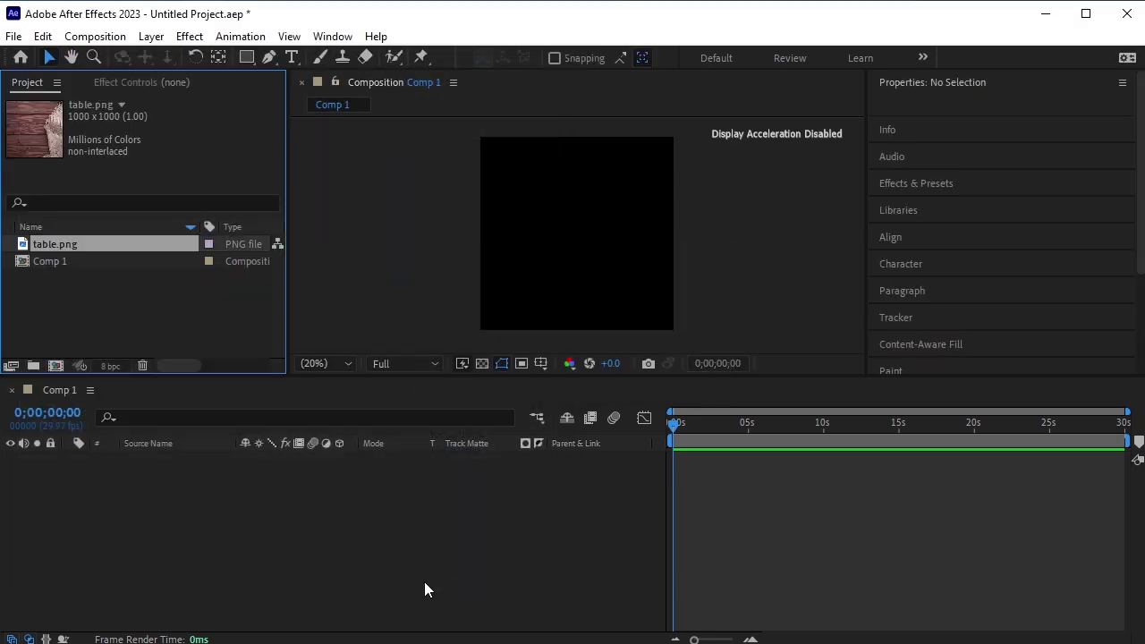
left_click_drag(135, 277, 150, 478)
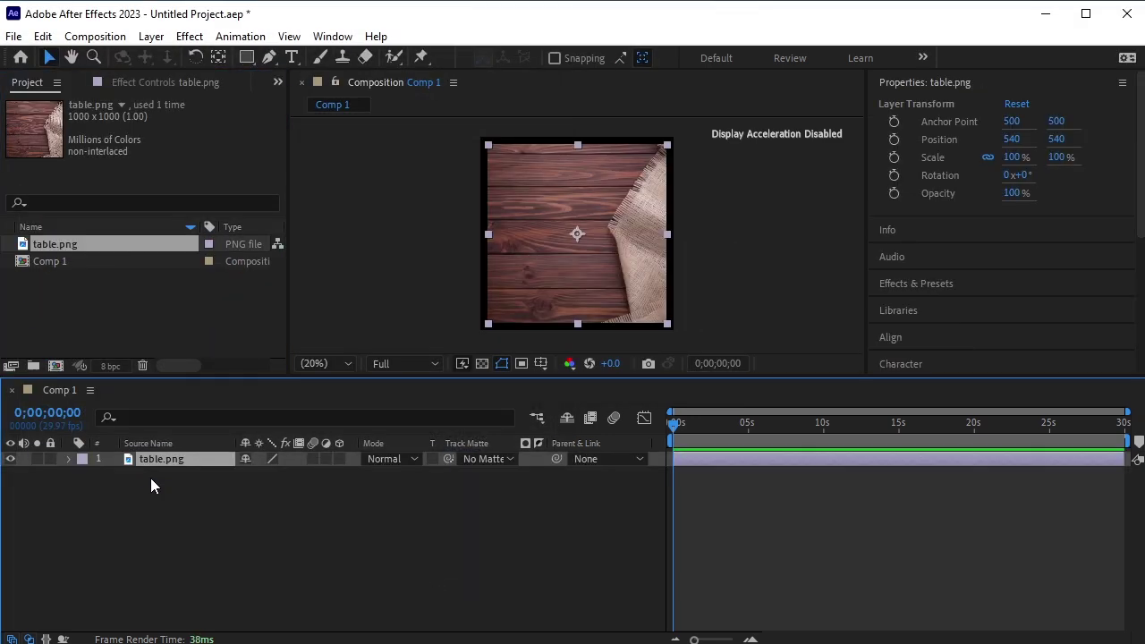
Scale the table.png layer to 111% so it fills the frame, and lock the layer
key("s")
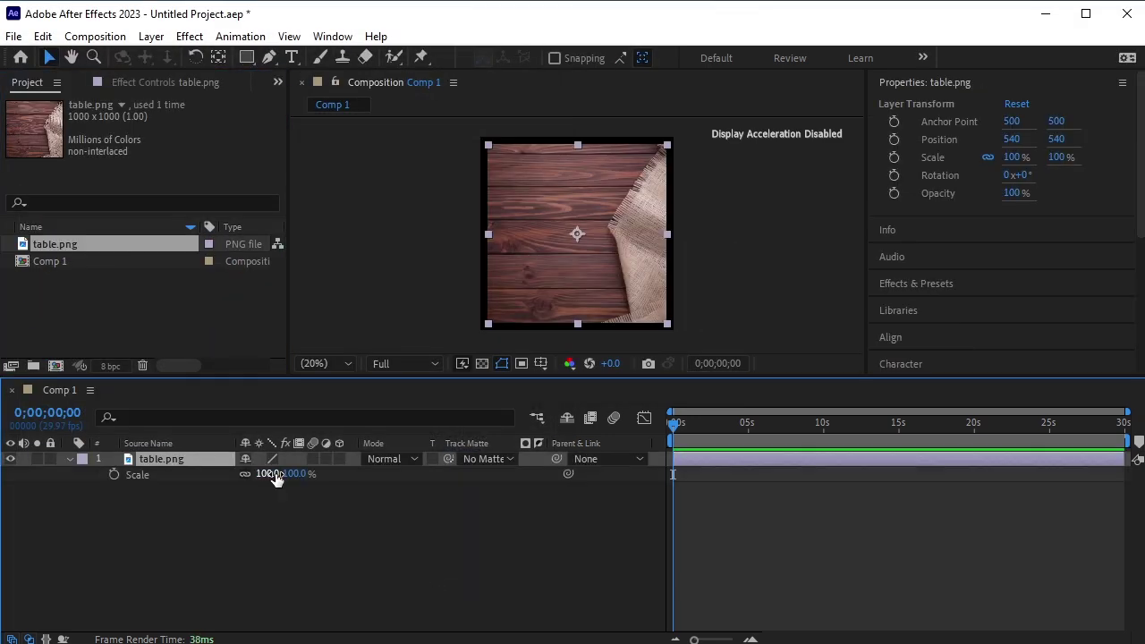
left_click_drag(304, 473, 314, 473)
left_click(314, 519)
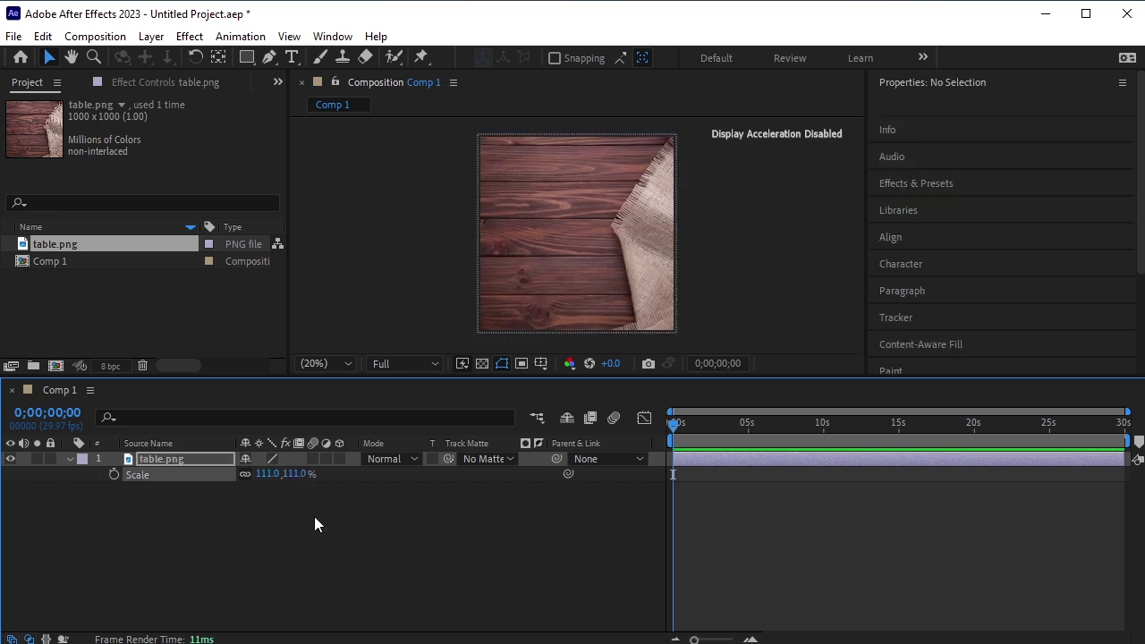
left_click(72, 458)
left_click(50, 459)
Import round-wooden-board.png and add it as a layer above table.png
right_click(158, 288)
mouse_move(269, 378)
left_click(386, 385)
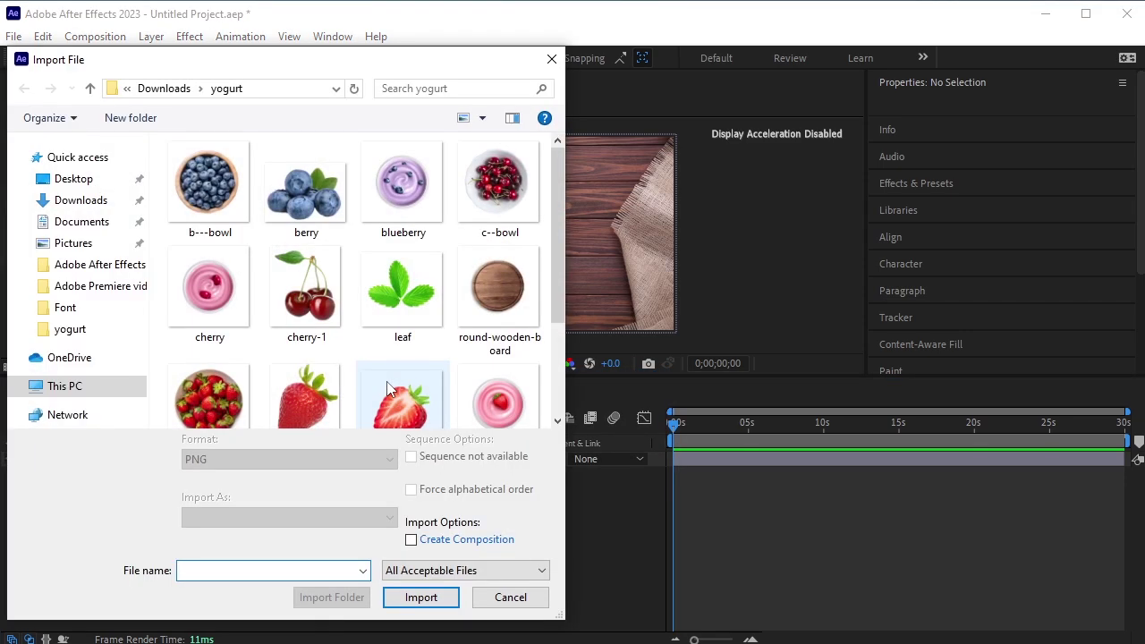
left_click(523, 311)
left_click(417, 584)
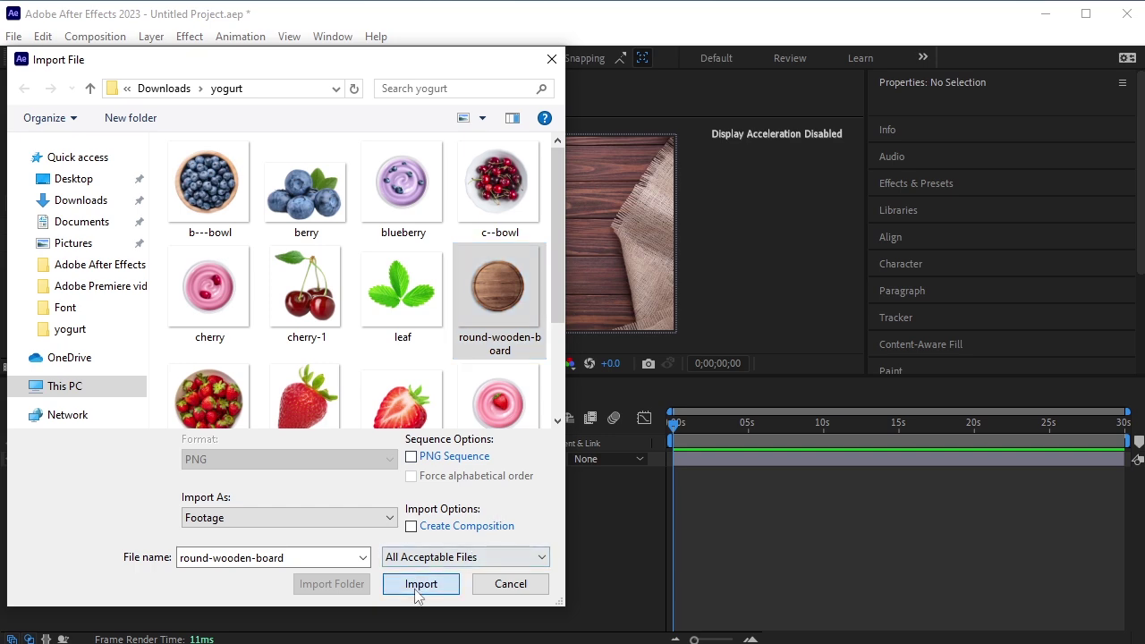
left_click_drag(152, 257, 159, 453)
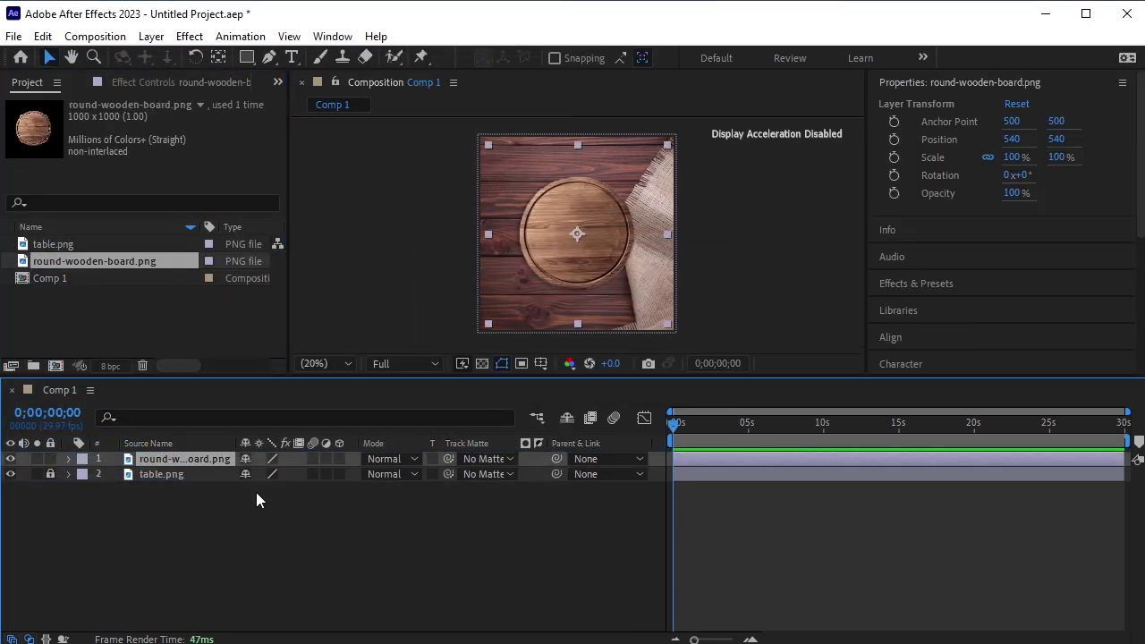
Scale the round wooden board layer to 106% and move it down to about position 535, 625
key("s")
left_click_drag(295, 474, 306, 474)
left_click_drag(545, 267, 543, 280)
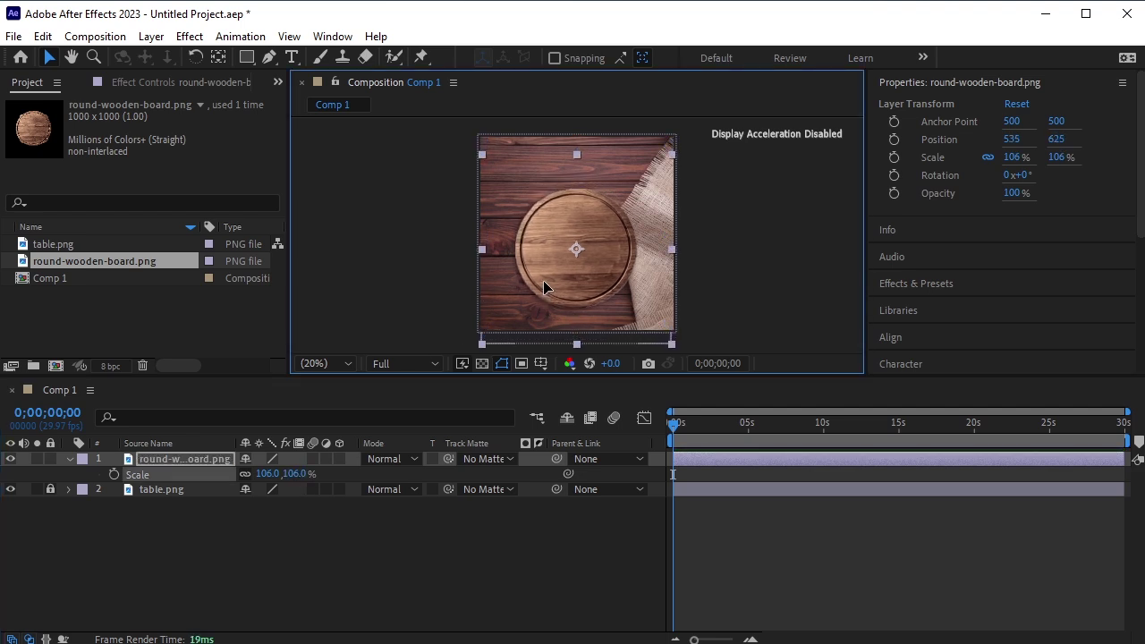
left_click(336, 559)
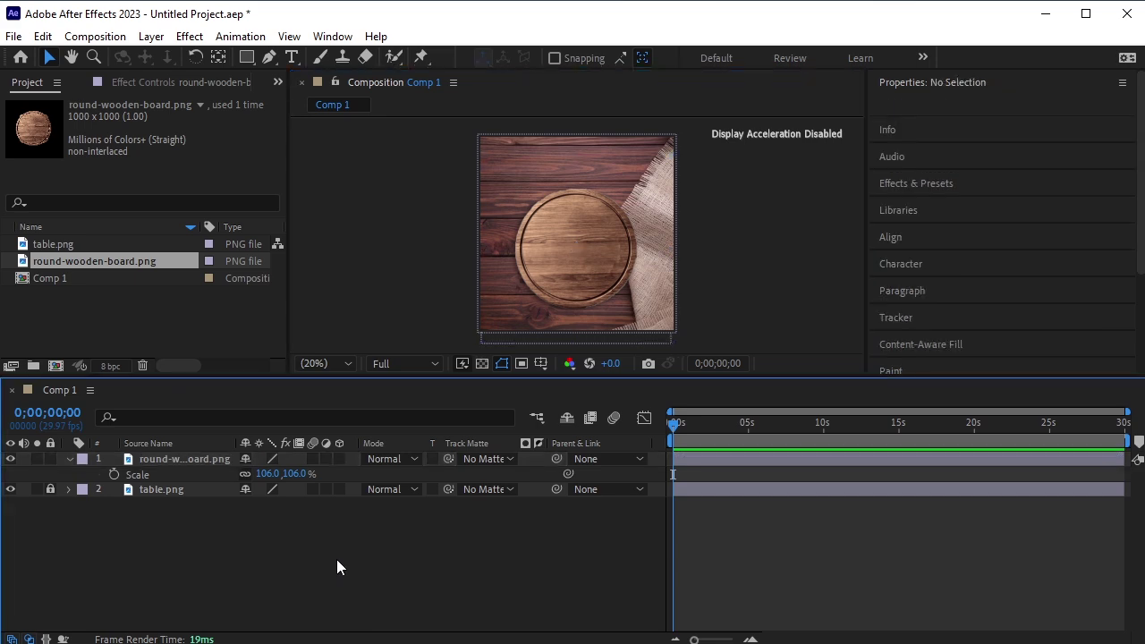
left_click(71, 460)
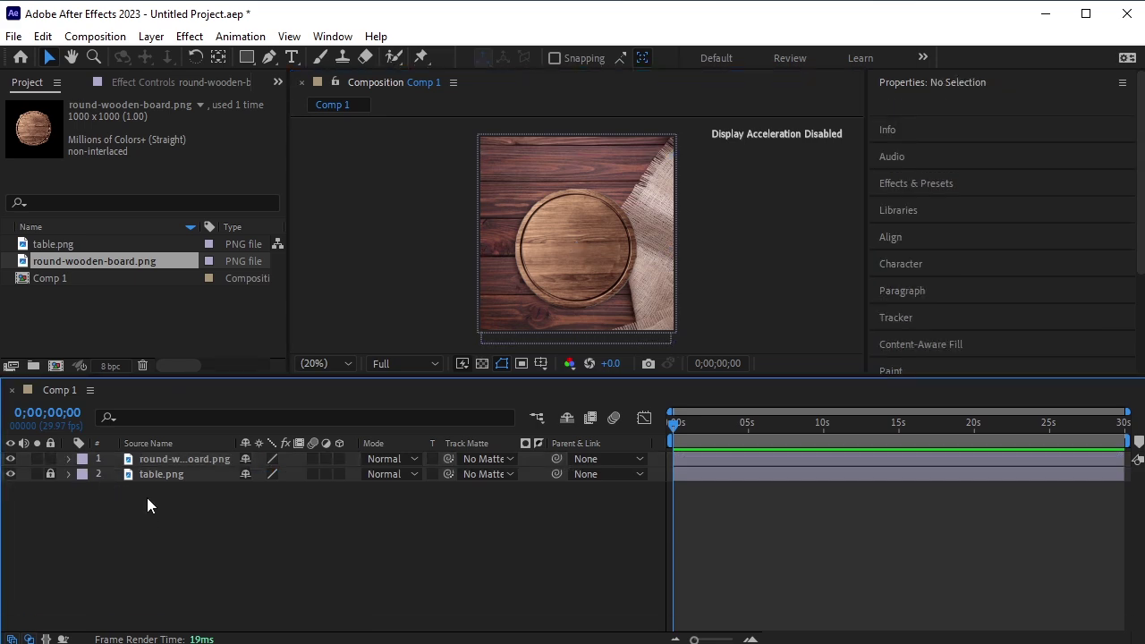
Import S-bowl, strawberry ], Strawberry 2 and strawberry PNG files together and add them as layers above the wooden board
right_click(137, 310)
mouse_move(207, 405)
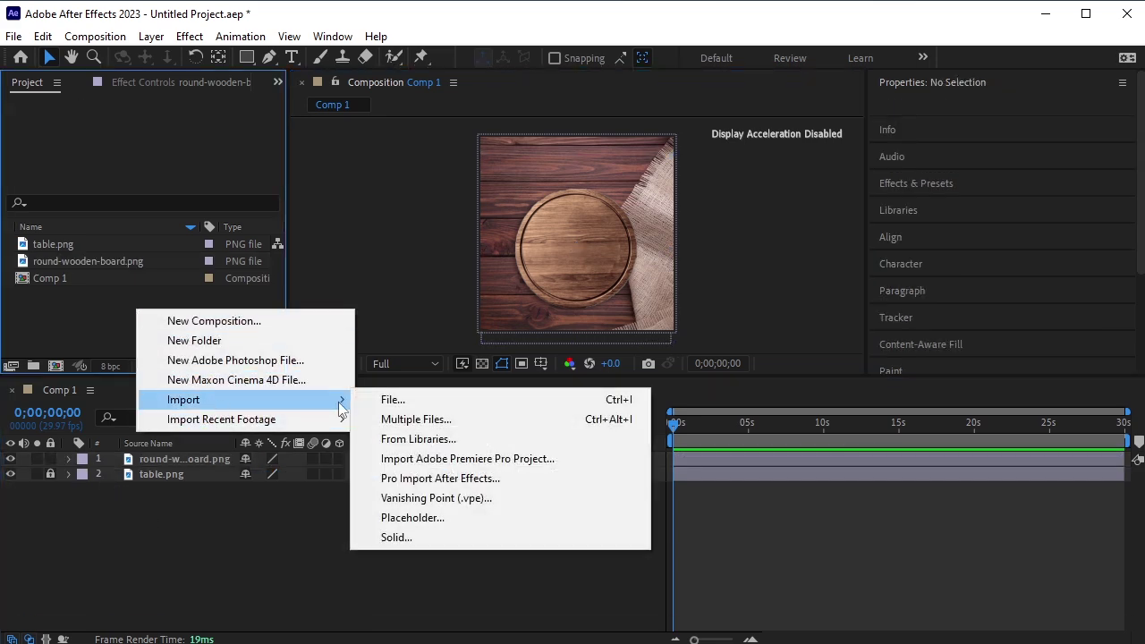
left_click(358, 400)
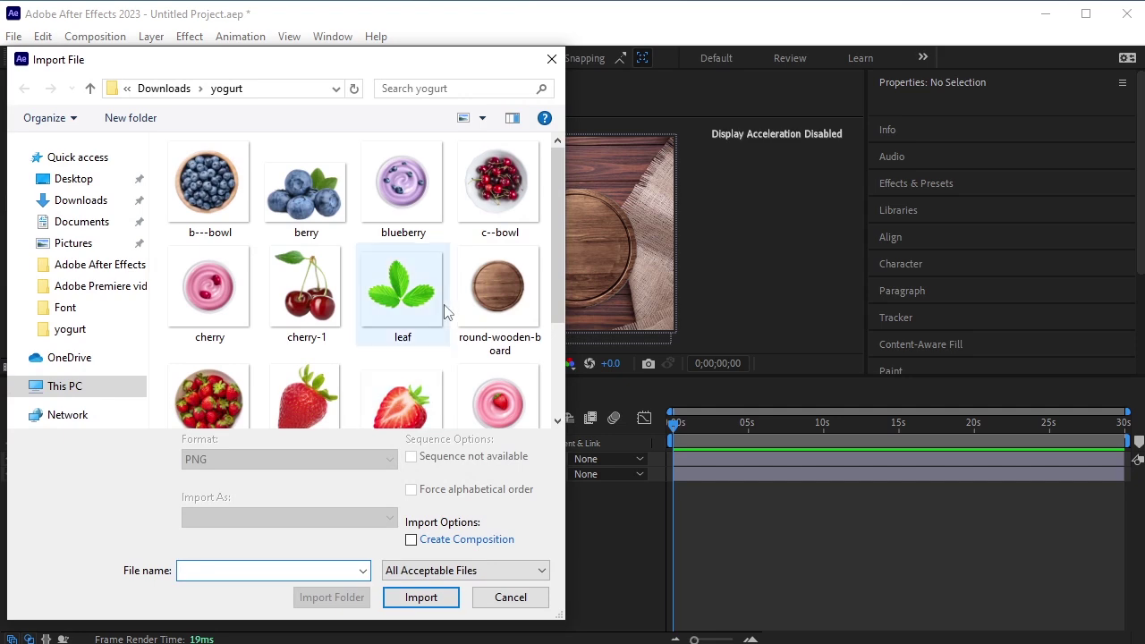
scroll(452, 340, "down", 1)
left_click(202, 376)
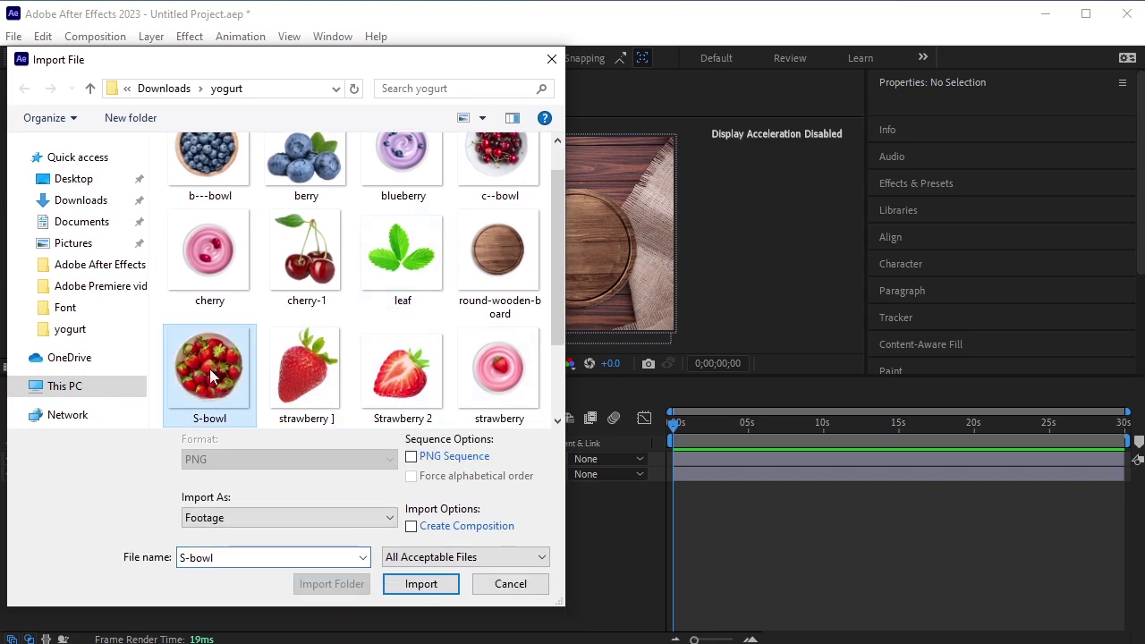
left_click(529, 375, "shift")
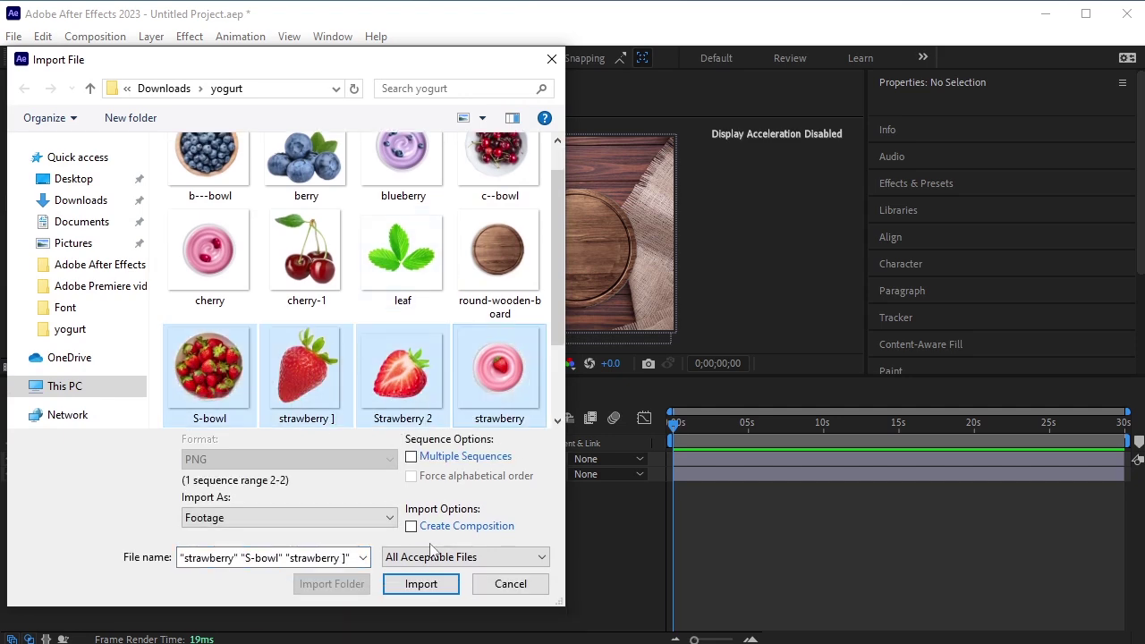
left_click(424, 584)
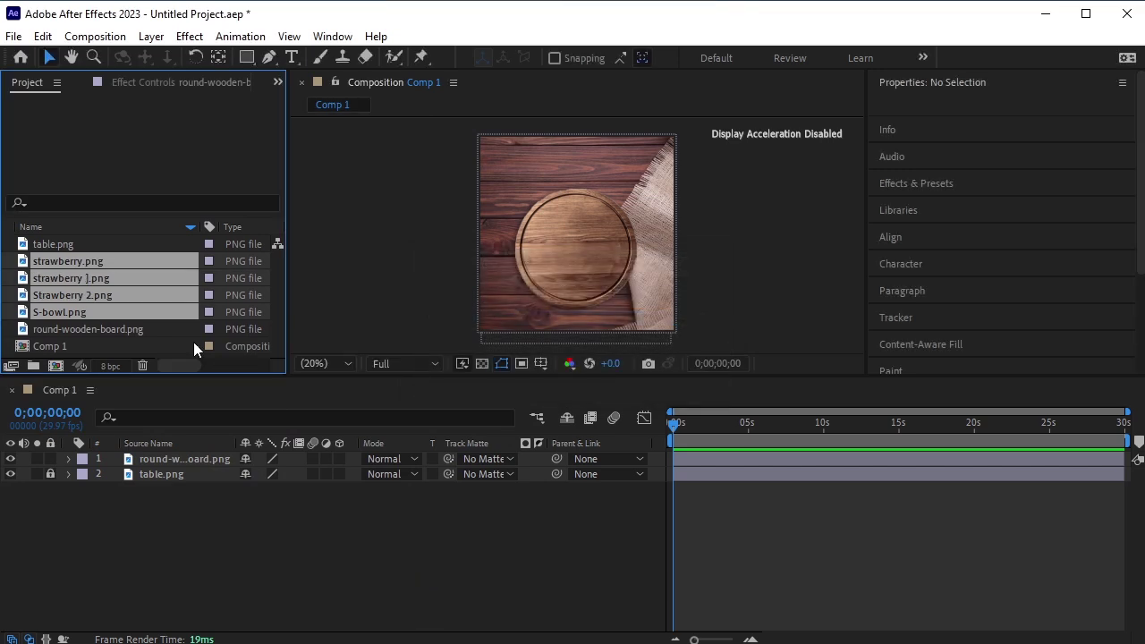
left_click_drag(131, 259, 164, 453)
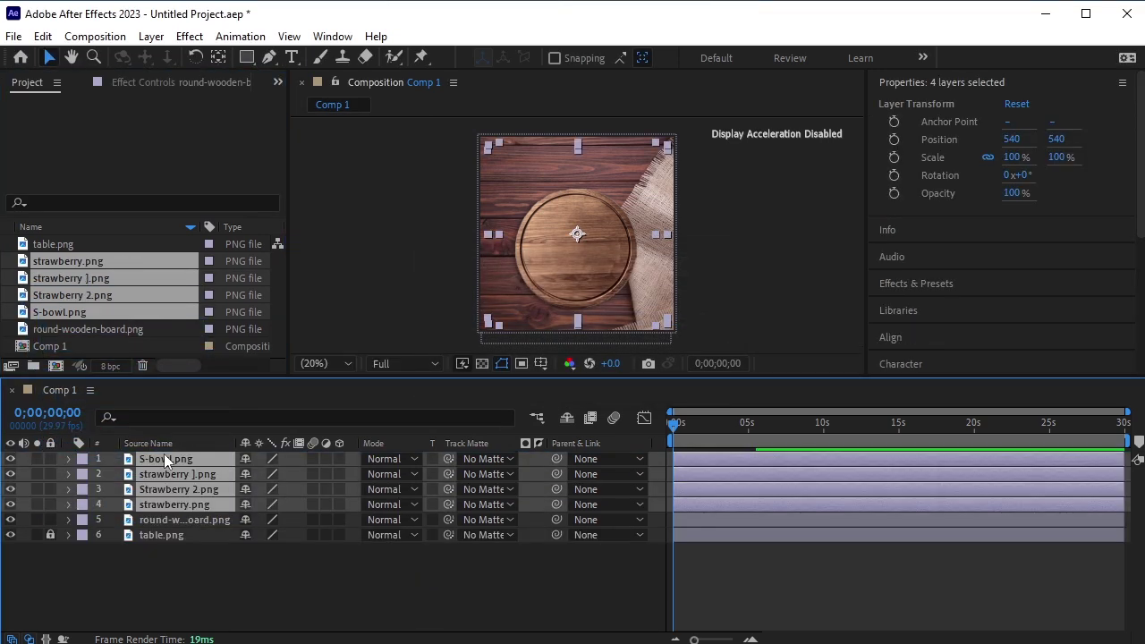
left_click(221, 570)
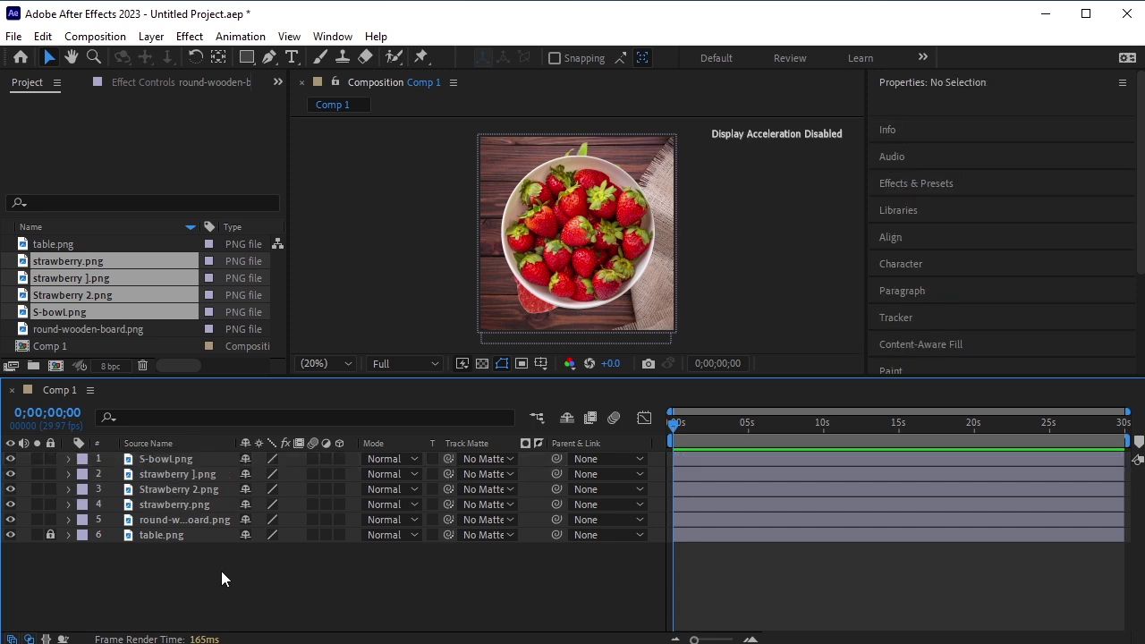
Scale the S-bowl.png layer to 67% and move it into the upper-left corner of the composition frame
left_click(172, 458)
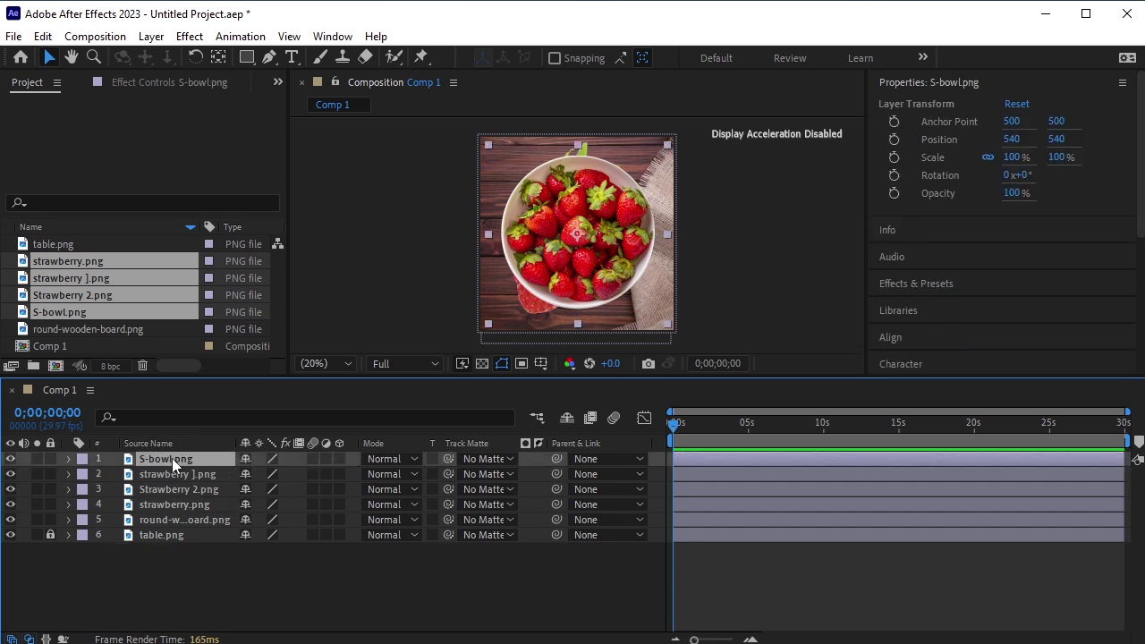
key("s")
left_click_drag(291, 473, 268, 474)
left_click_drag(599, 256, 510, 184)
Transform the strawberry ].png layer to 54% scale and -58° rotation, placed in the frame's lower-left corner at about 70, 995
left_click(587, 248)
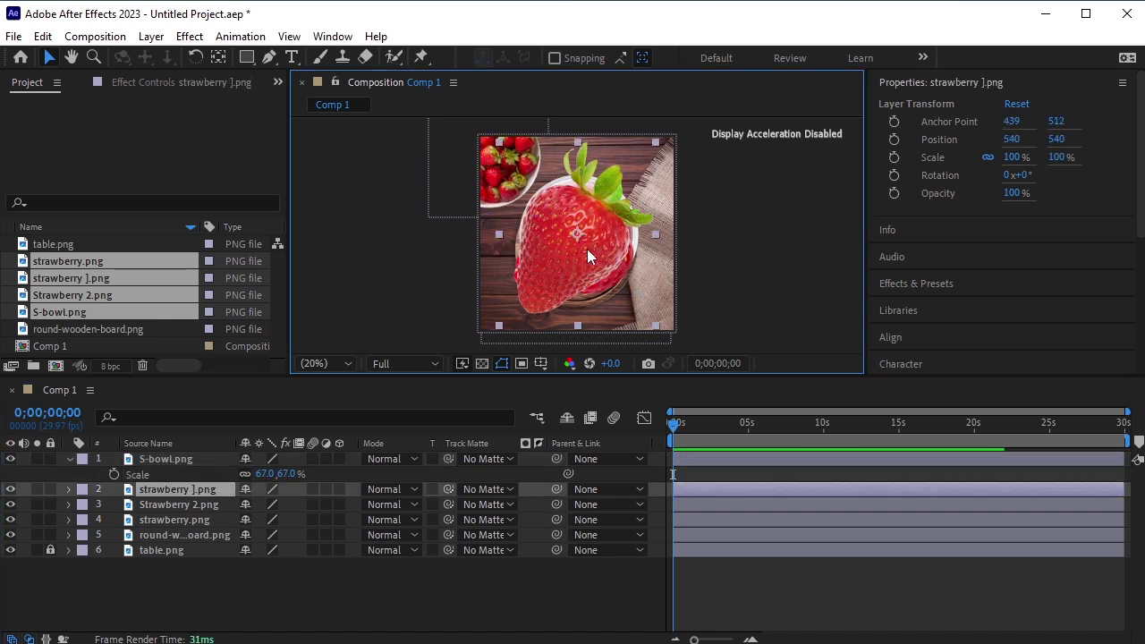
key("s")
left_click_drag(277, 504, 213, 508)
key("r")
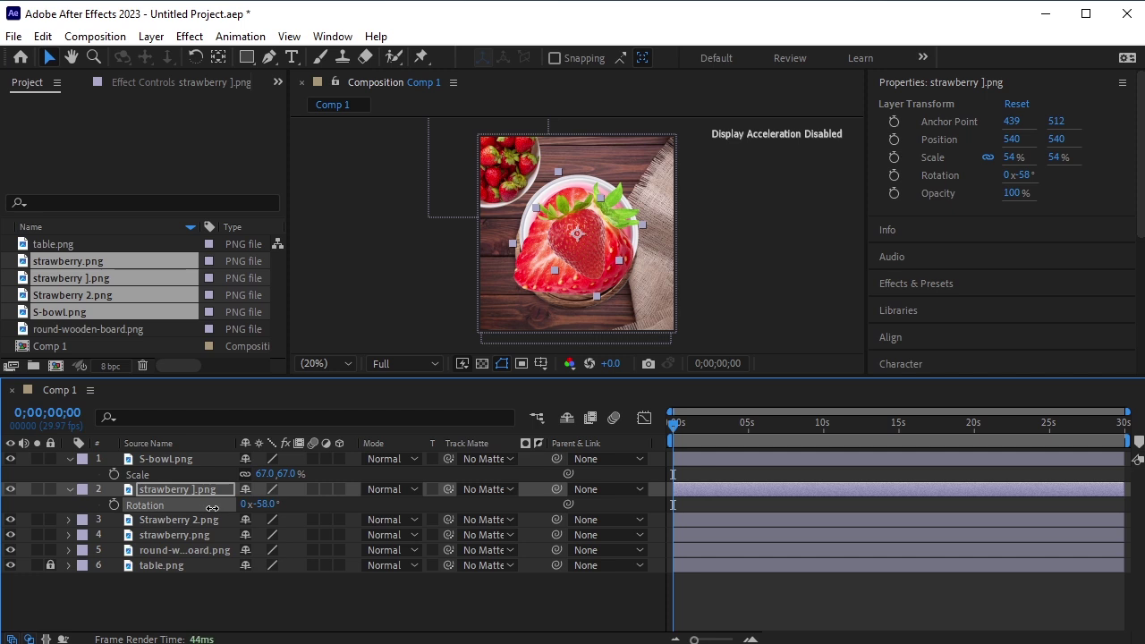
left_click(69, 490)
left_click(69, 459)
left_click_drag(579, 261, 502, 344)
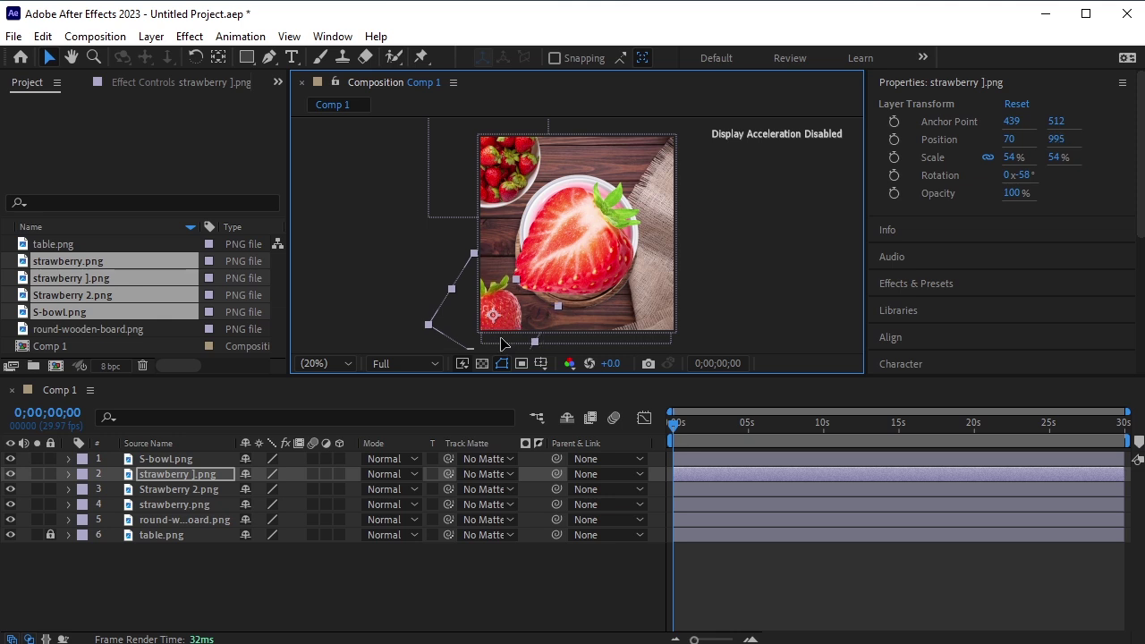
Scale the Strawberry 2.png layer to 58% and move it to the frame's lower-right corner at about 880, 985
left_click(189, 489)
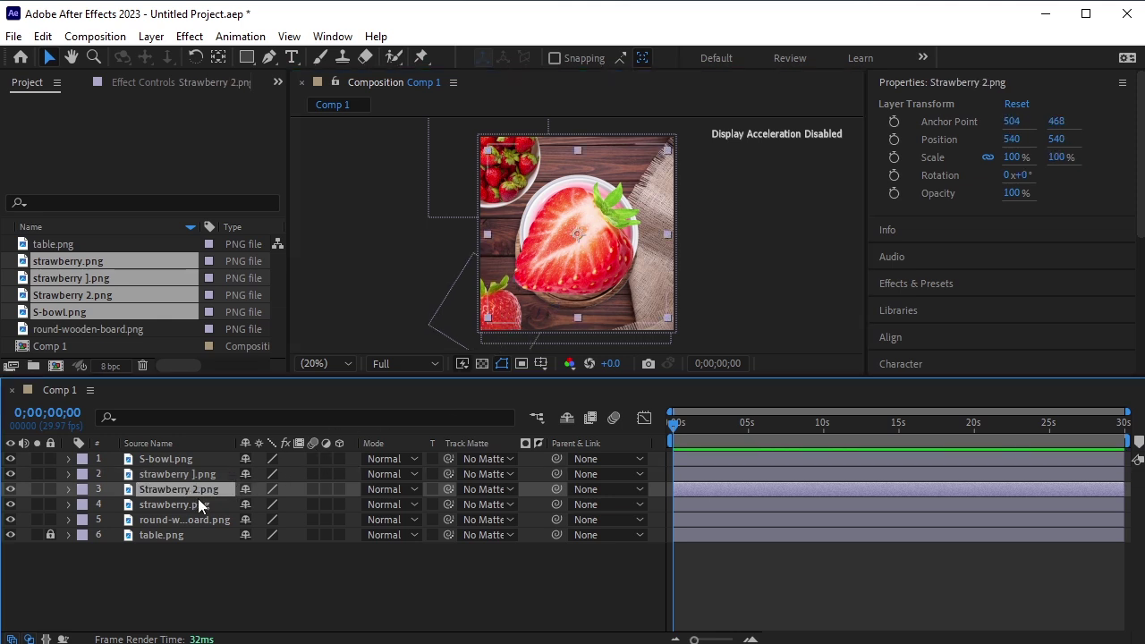
key("s")
left_click_drag(279, 504, 256, 504)
left_click_drag(565, 248, 626, 318)
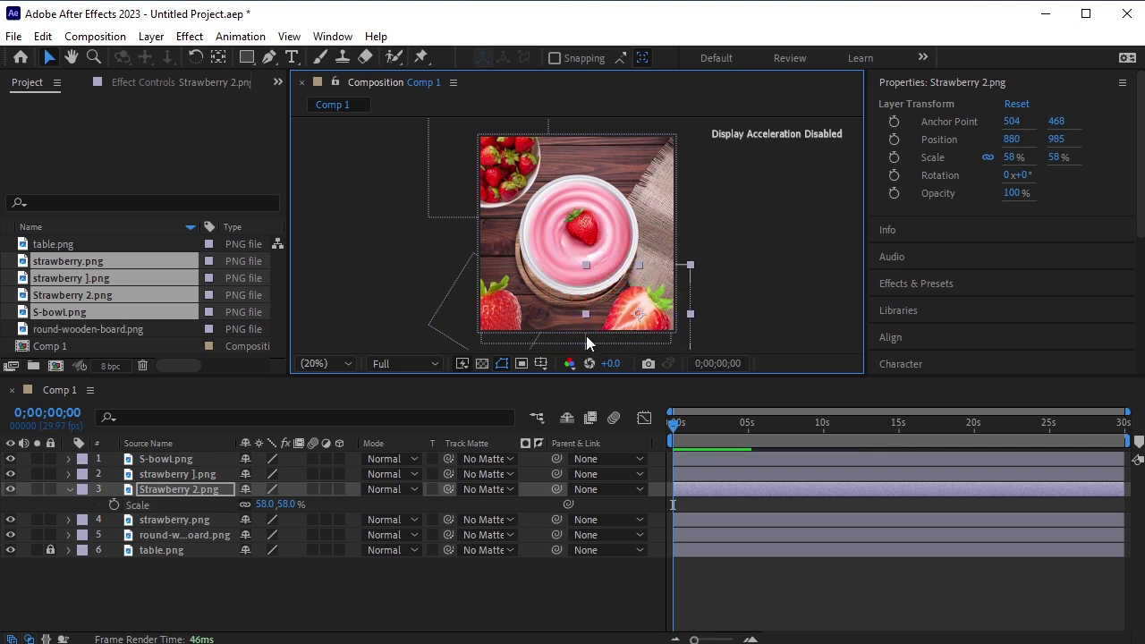
Shrink both corner strawberry layers together, to 48% for strawberry ].png and 52% for Strawberry 2.png
left_click(201, 475, "ctrl")
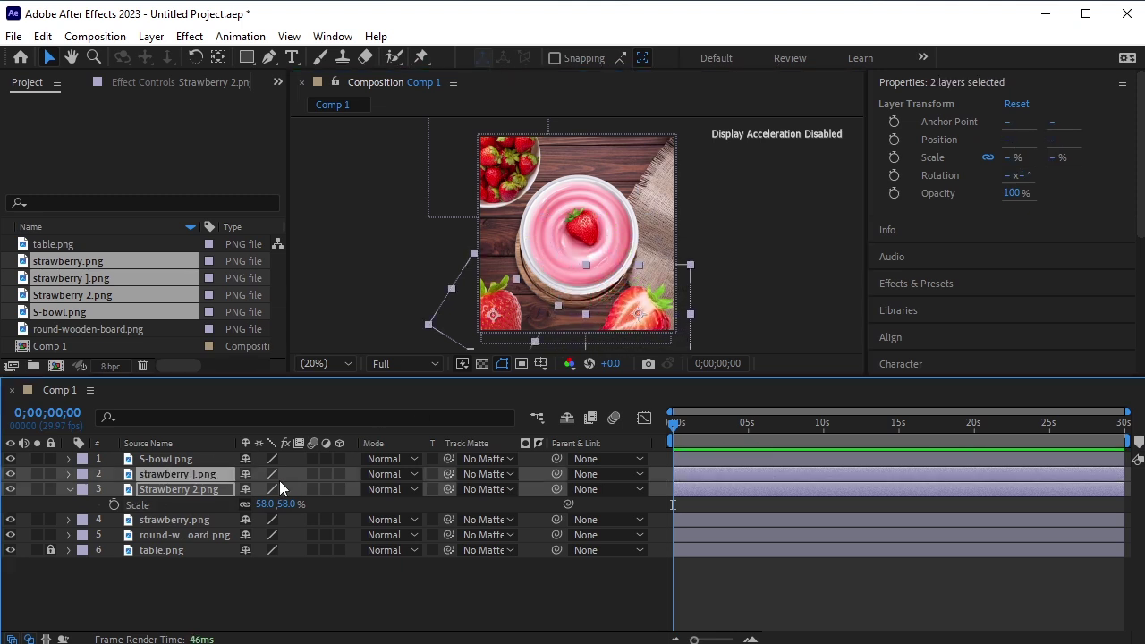
key("s")
left_click_drag(279, 488, 272, 488)
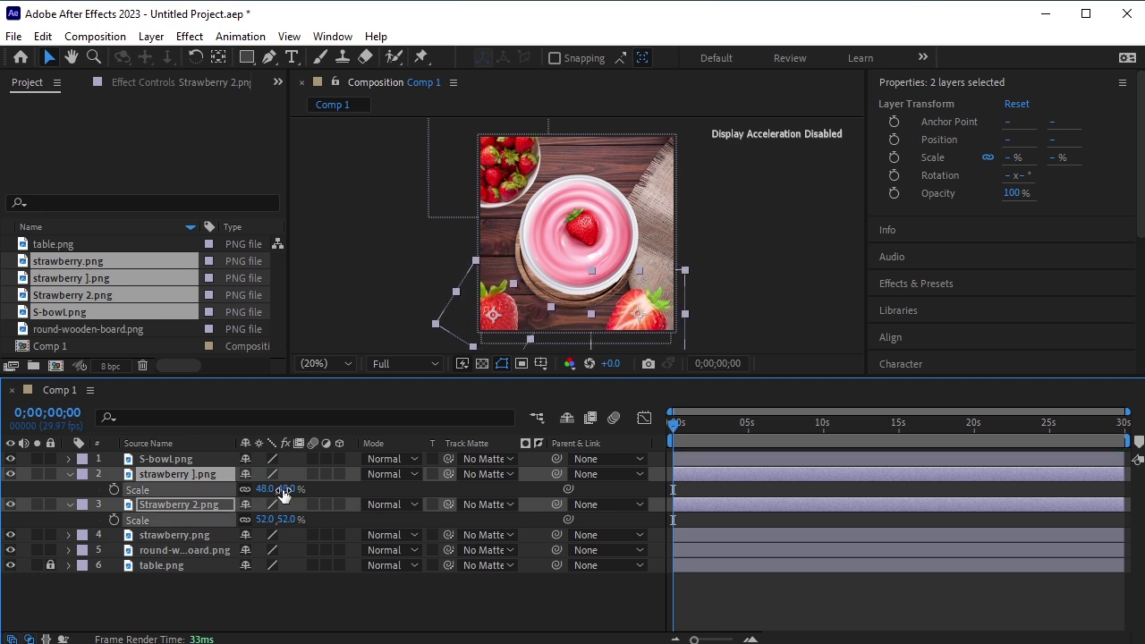
left_click(70, 474)
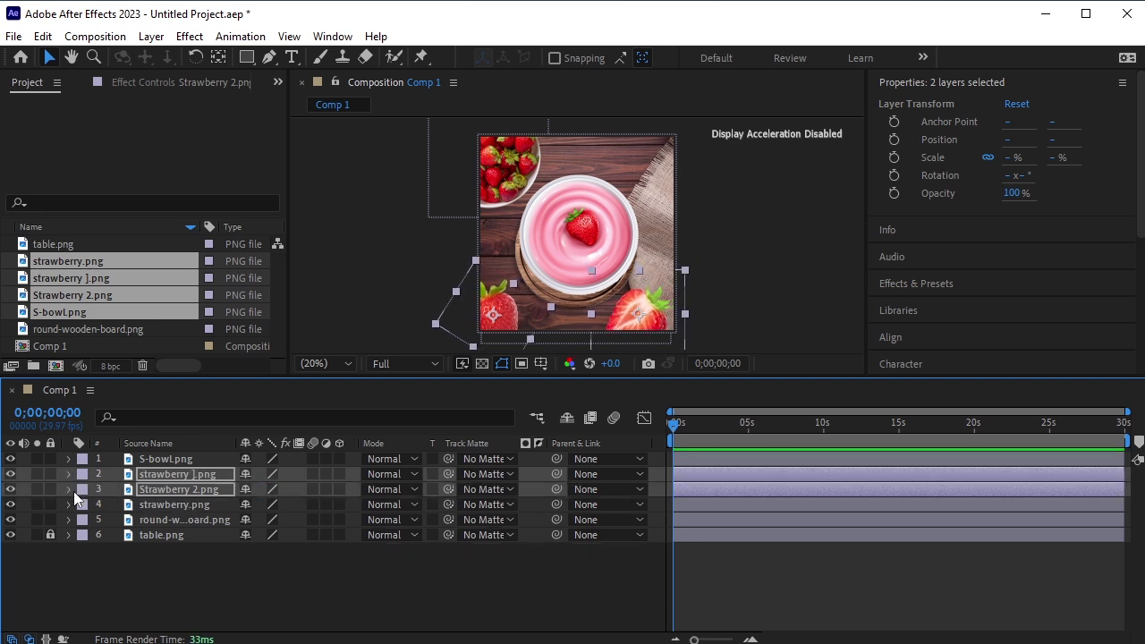
Reposition the corner strawberries, Strawberry 2.png to about 910, 955 and strawberry ].png to about 110, 1005
left_click(234, 594)
left_click(639, 332)
left_click(504, 320)
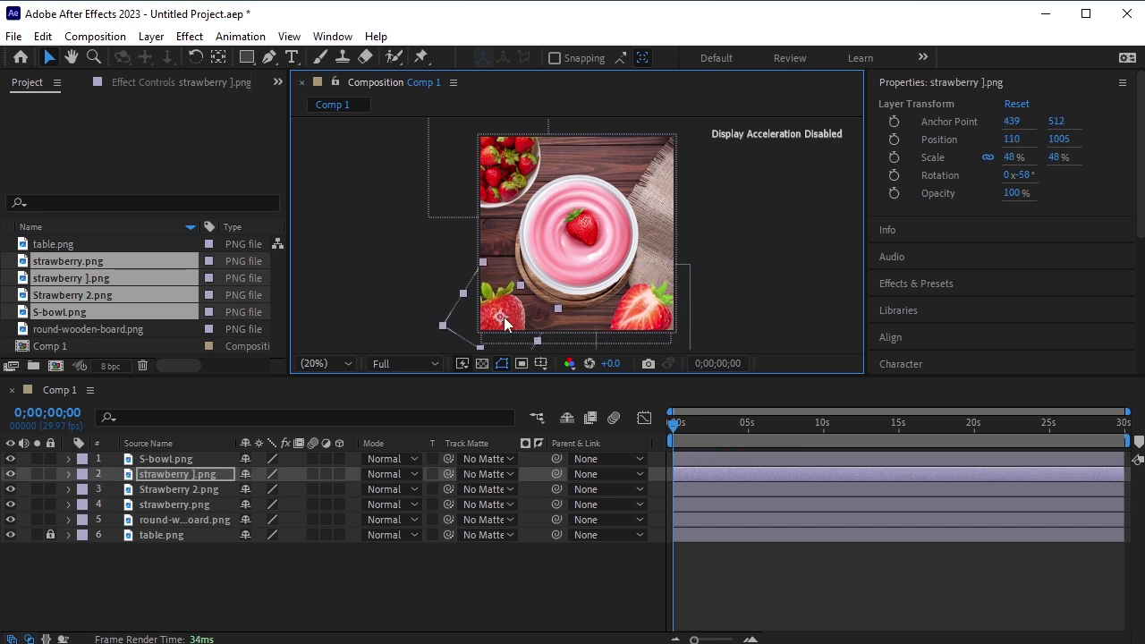
Scale the strawberry.png yogurt bowl layer down to 89%
left_click(183, 490)
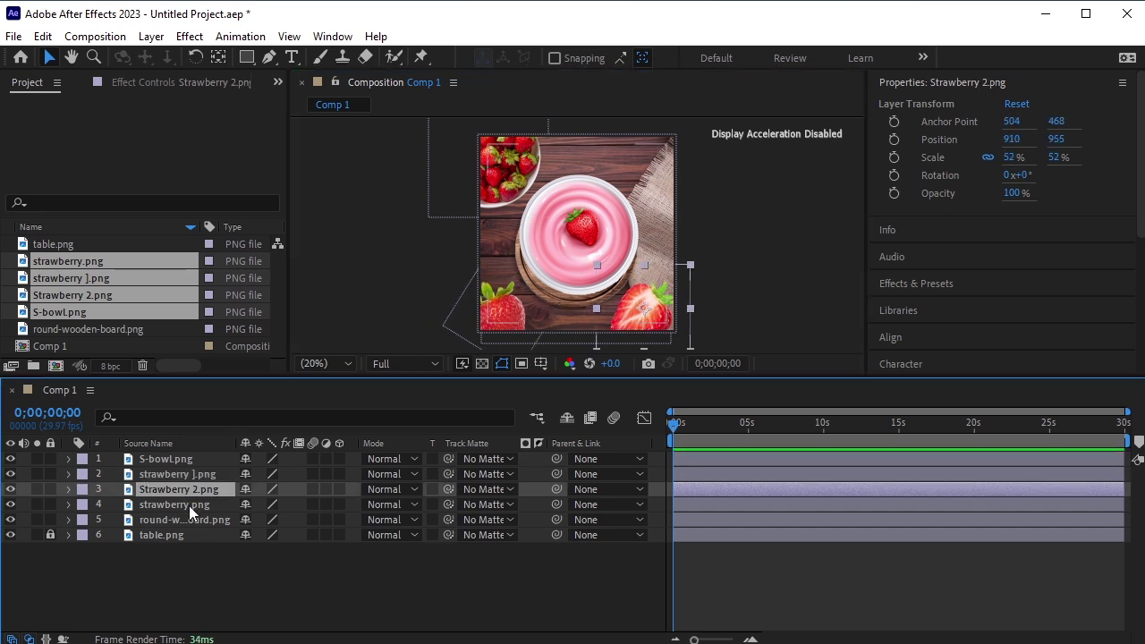
left_click(189, 506)
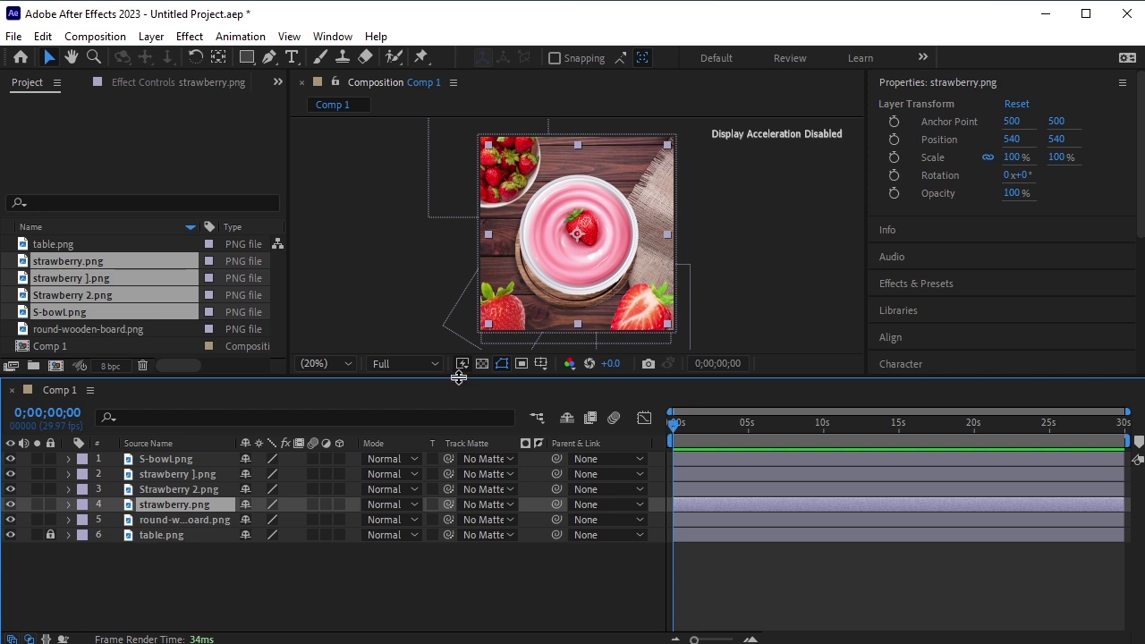
key("s")
left_click_drag(295, 520, 291, 530)
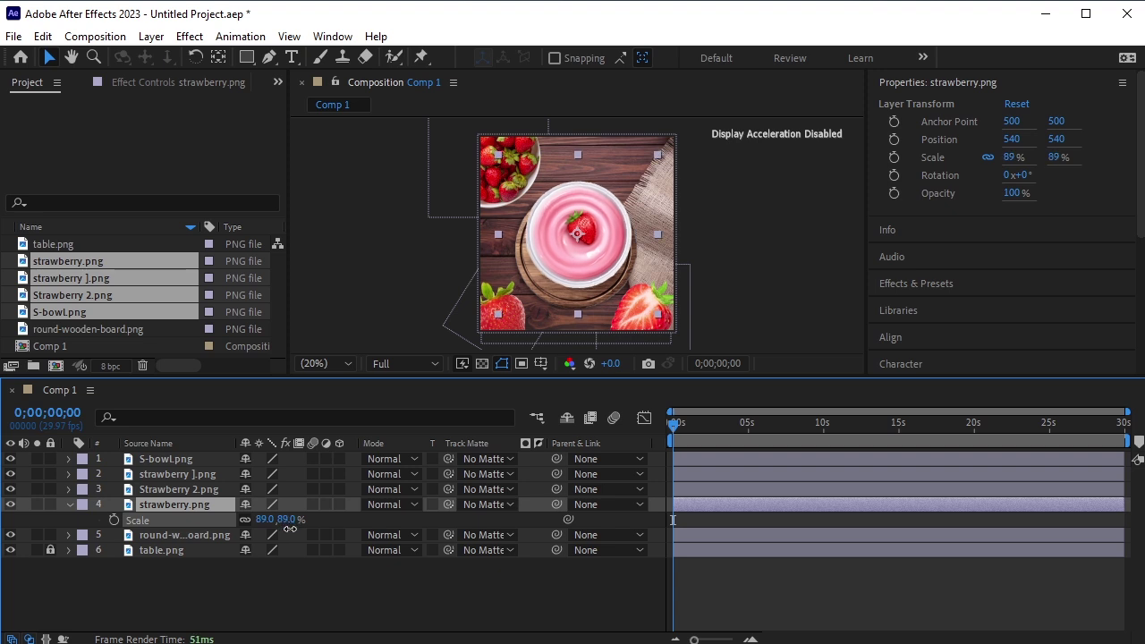
Move the strawberry.png yogurt bowl layer onto the wooden board at position 520, 615
left_click_drag(562, 262, 555, 279)
key("shift+Right")
key("shift+Right")
key("shift+Up")
key("shift+Up")
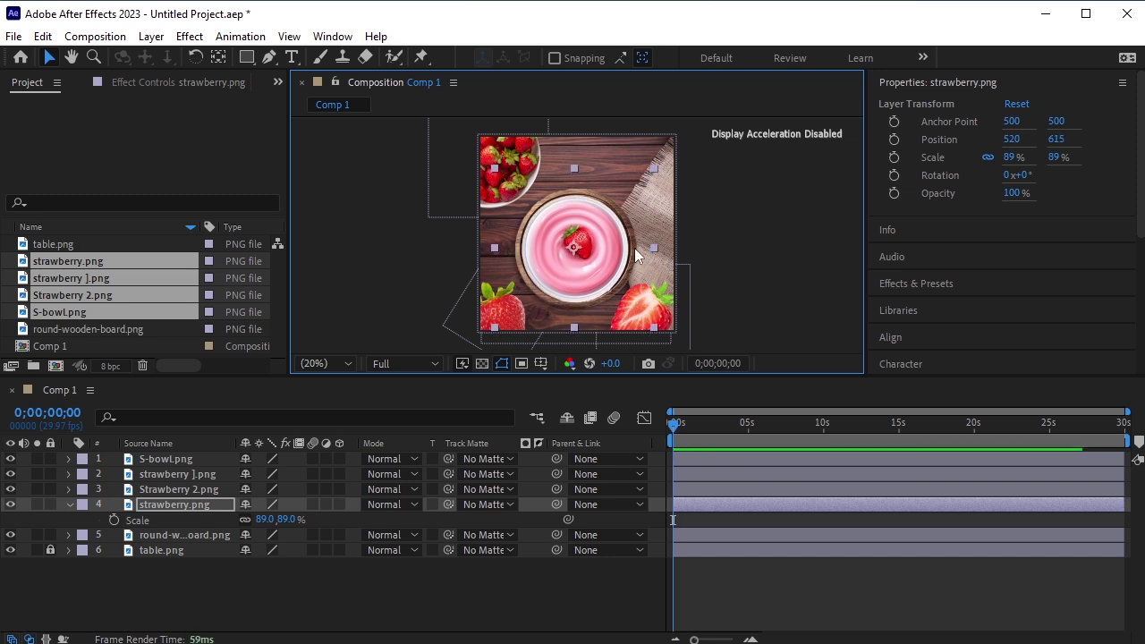
Set the strawberry.png layer's scale to 88% and collapse its properties
left_click(287, 520)
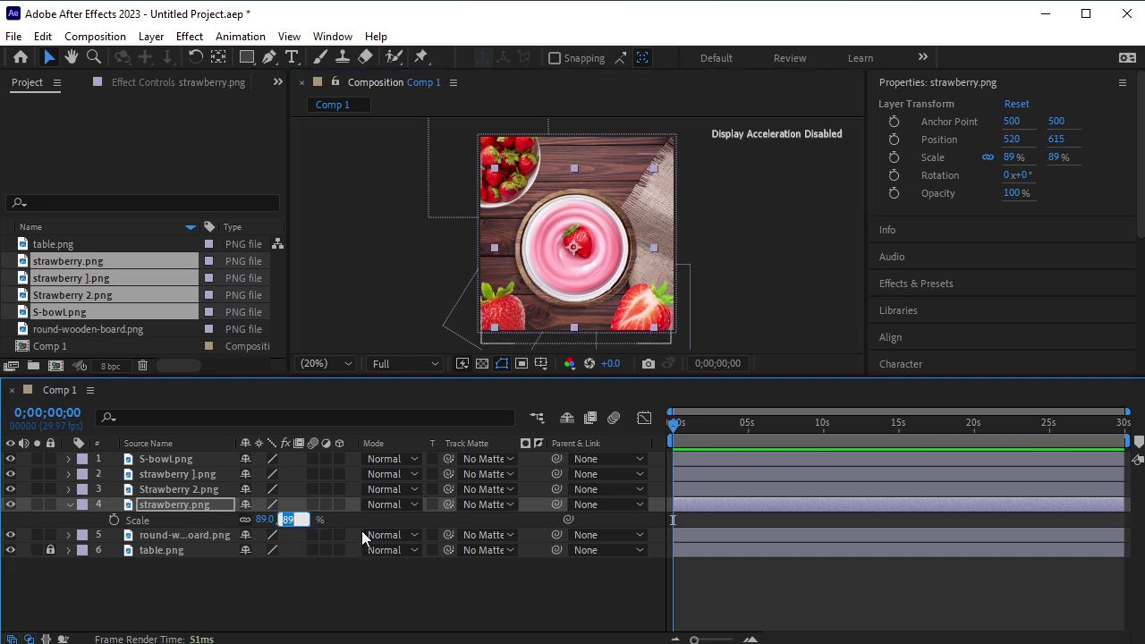
type("88")
key("Return")
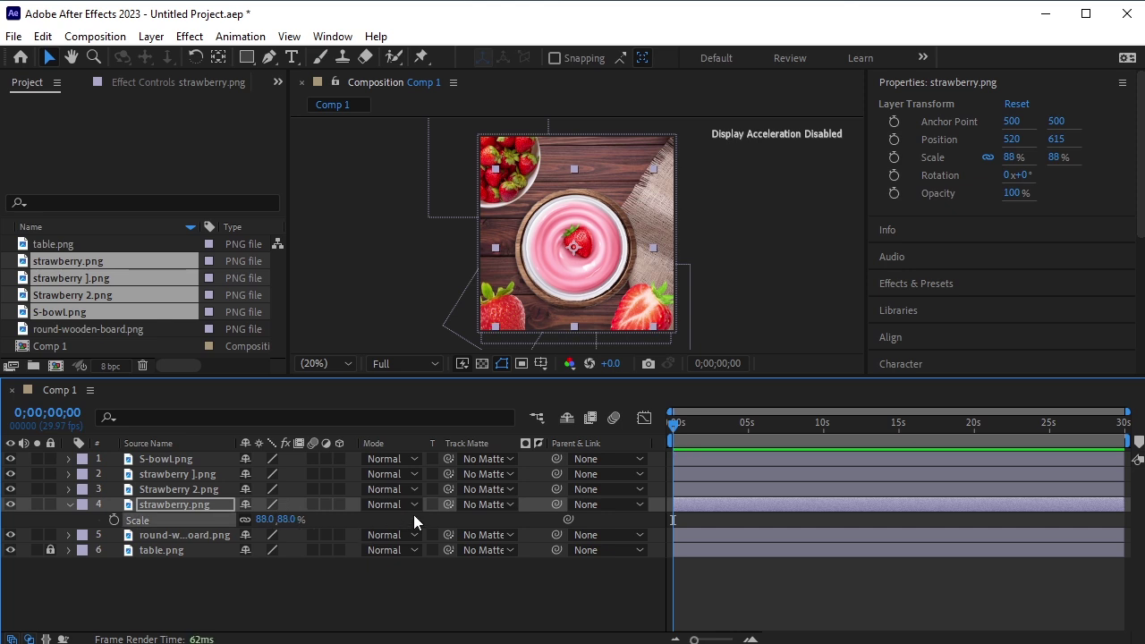
left_click(70, 504)
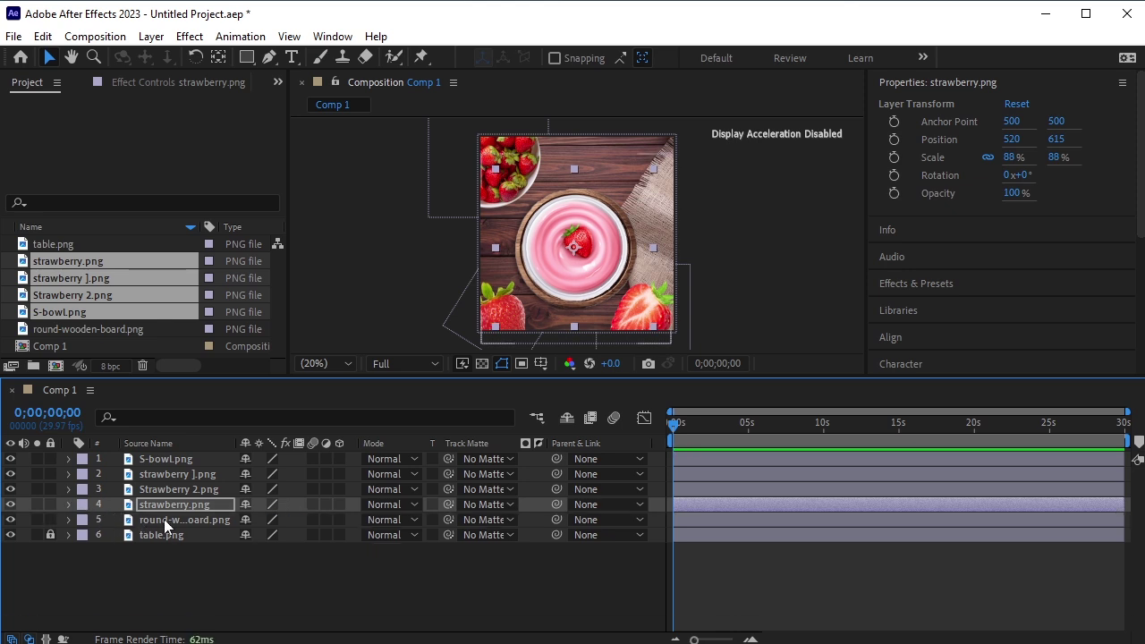
Scale the round-wooden-board.png layer to 110% and lock it
left_click(164, 519)
key("s")
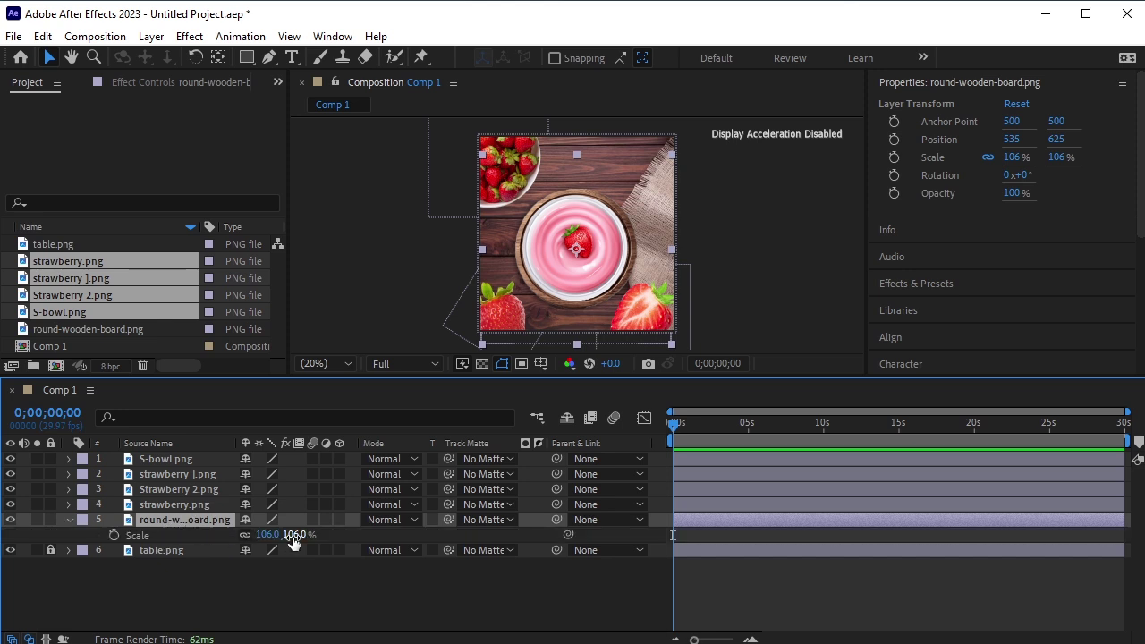
left_click_drag(293, 537, 297, 538)
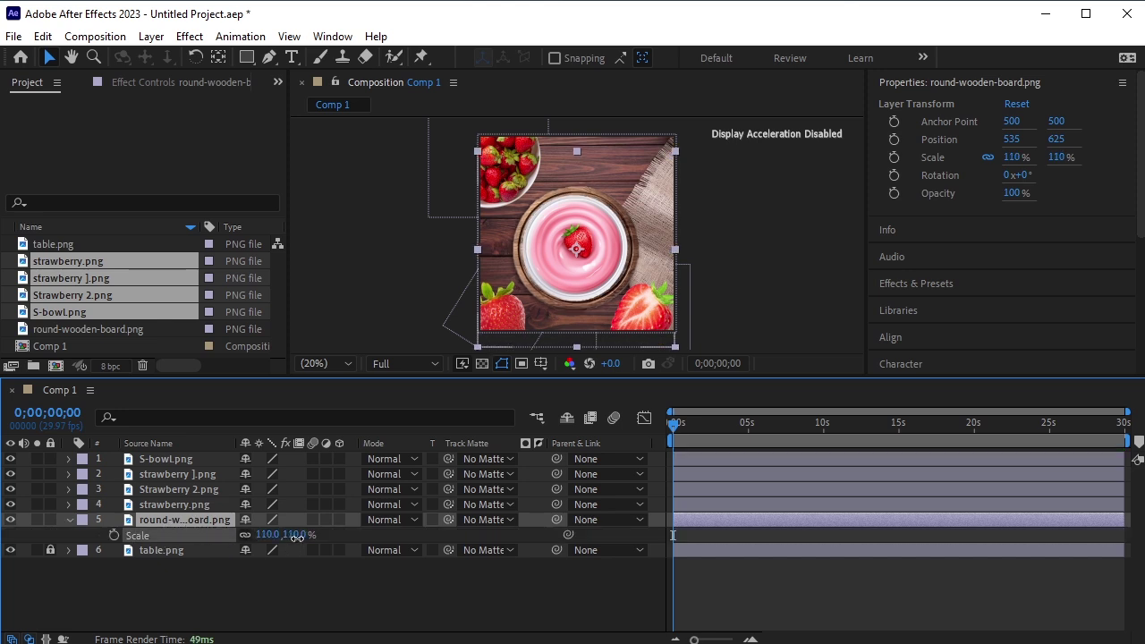
left_click(69, 520)
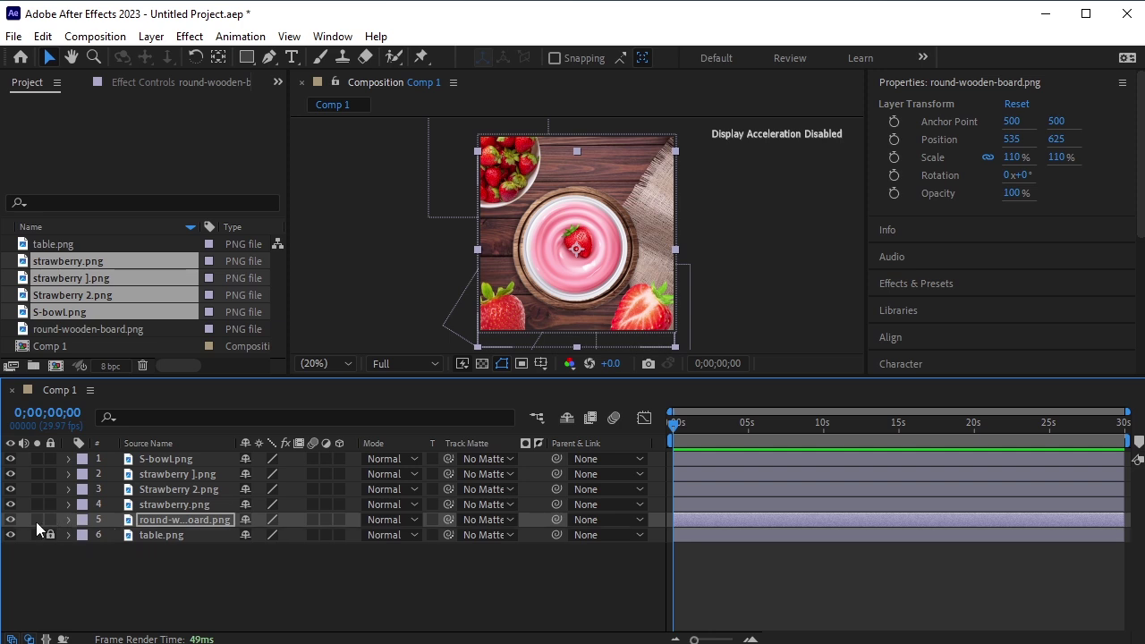
left_click(50, 520)
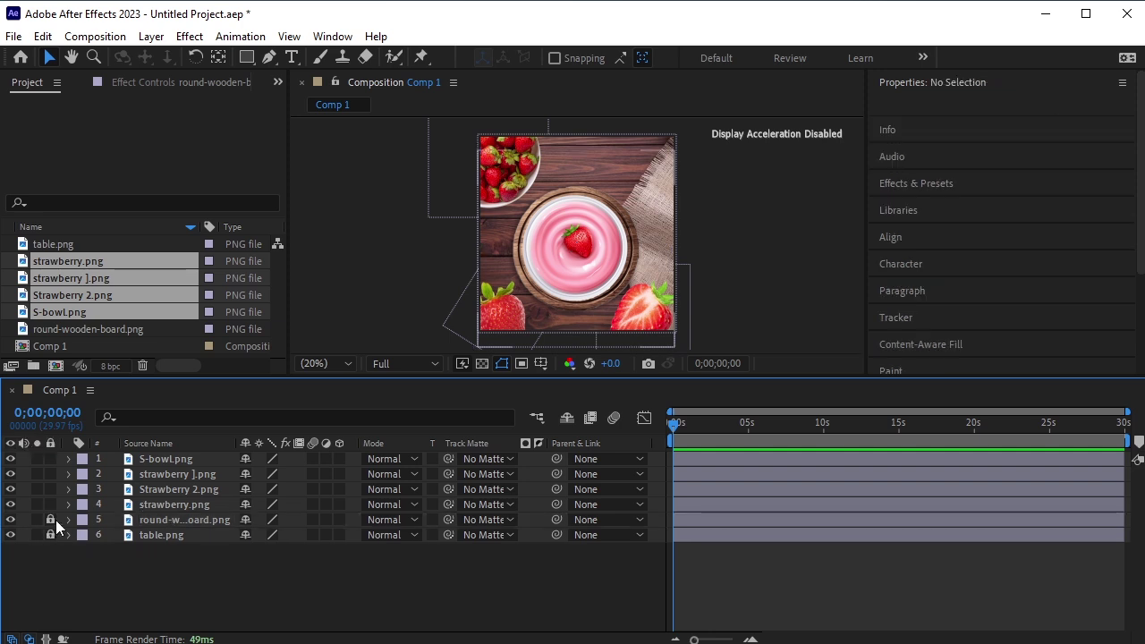
Nudge the S-bowl.png strawberry bowl further into the frame to position 65, 145
left_click(514, 171)
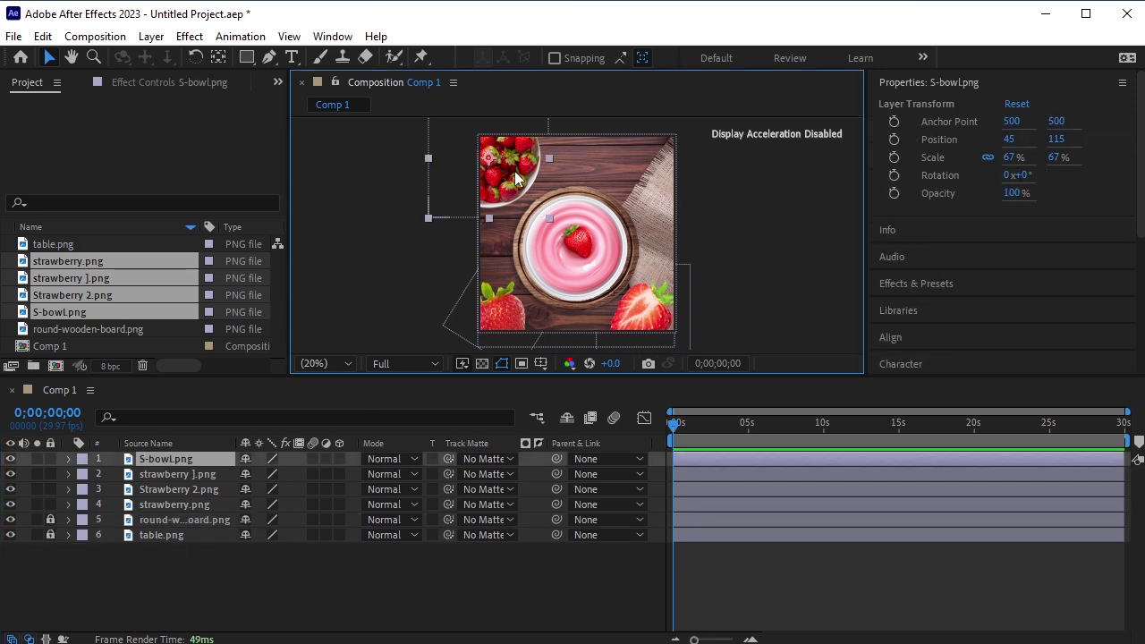
key("shift+Down")
key("shift+Right")
key("shift+Right")
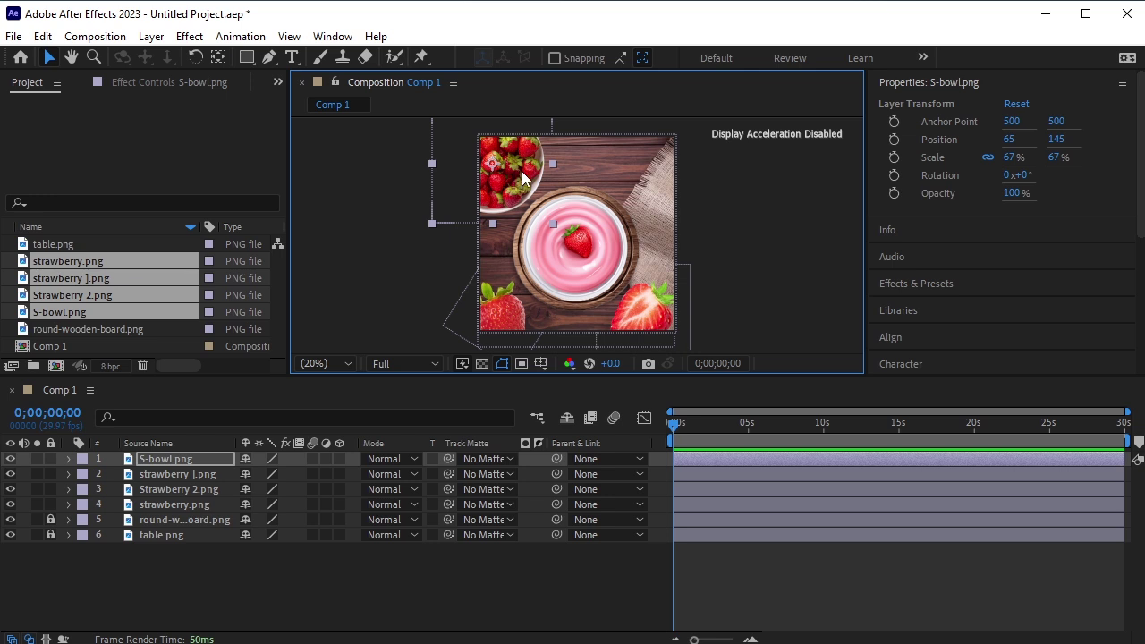
Reveal the strawberry.png layer's scale and rotation and start keyframing both at 0;00;00;00
left_click(198, 502)
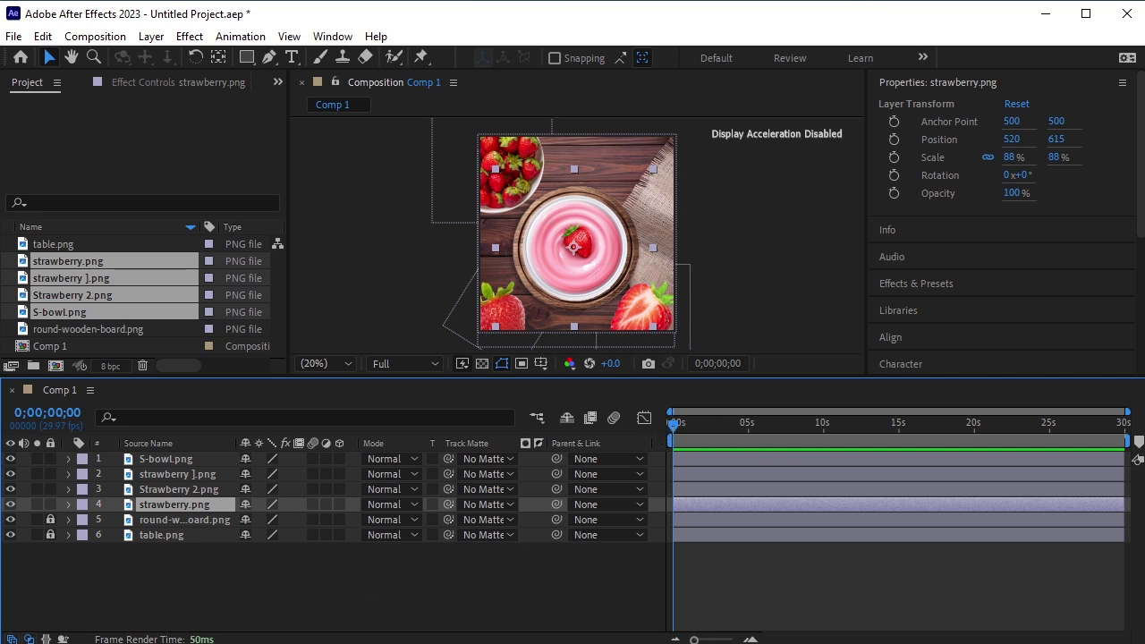
key("r")
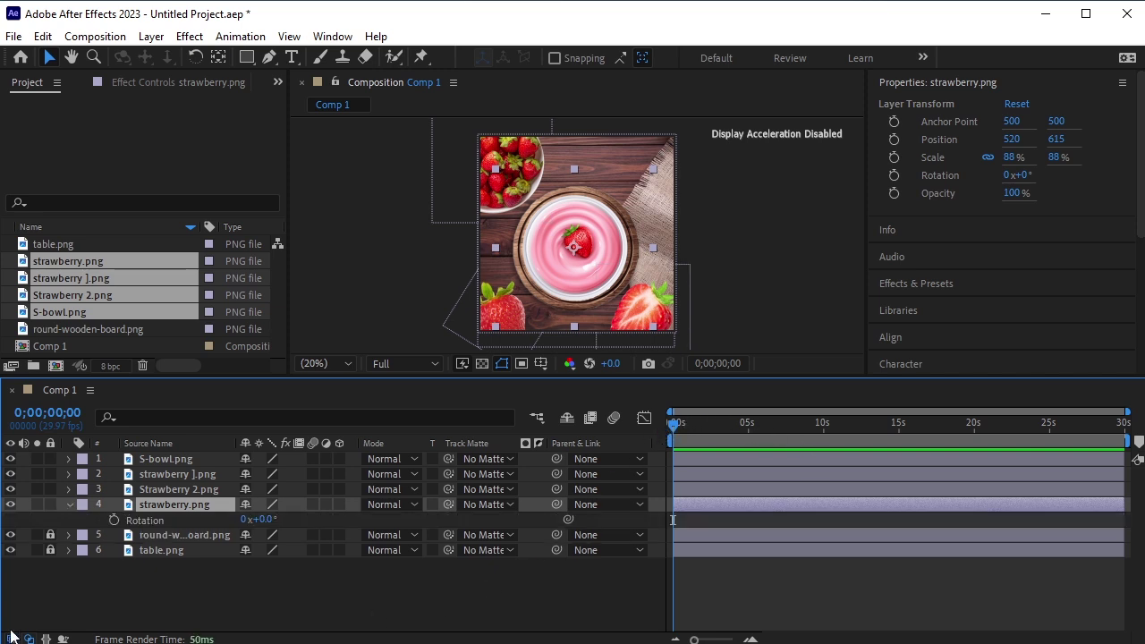
key("shift+s")
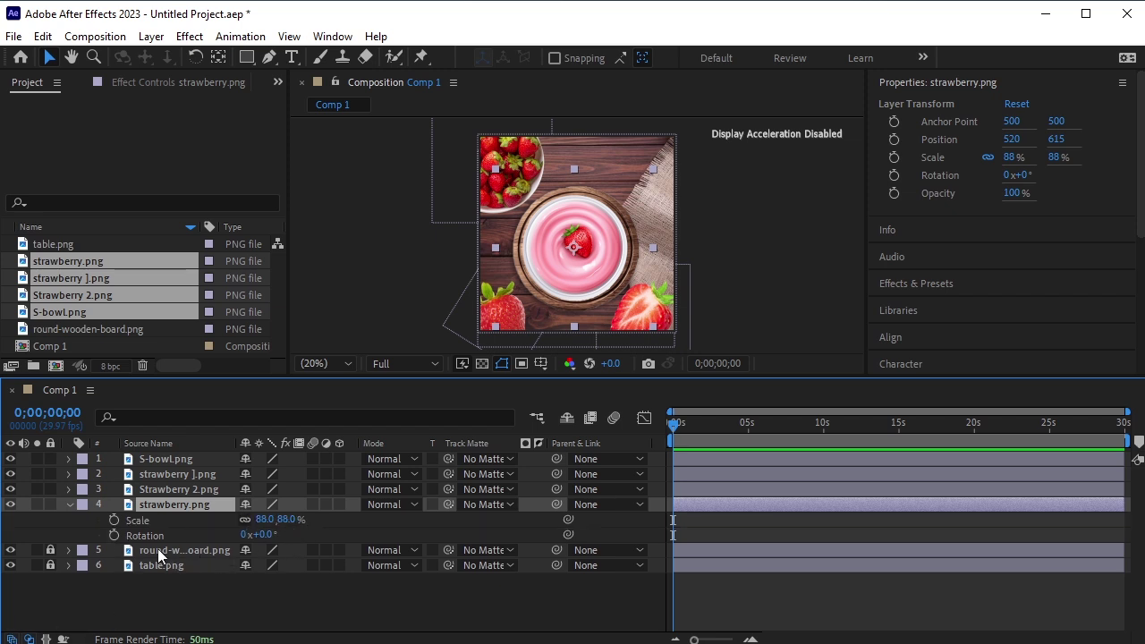
left_click(114, 520)
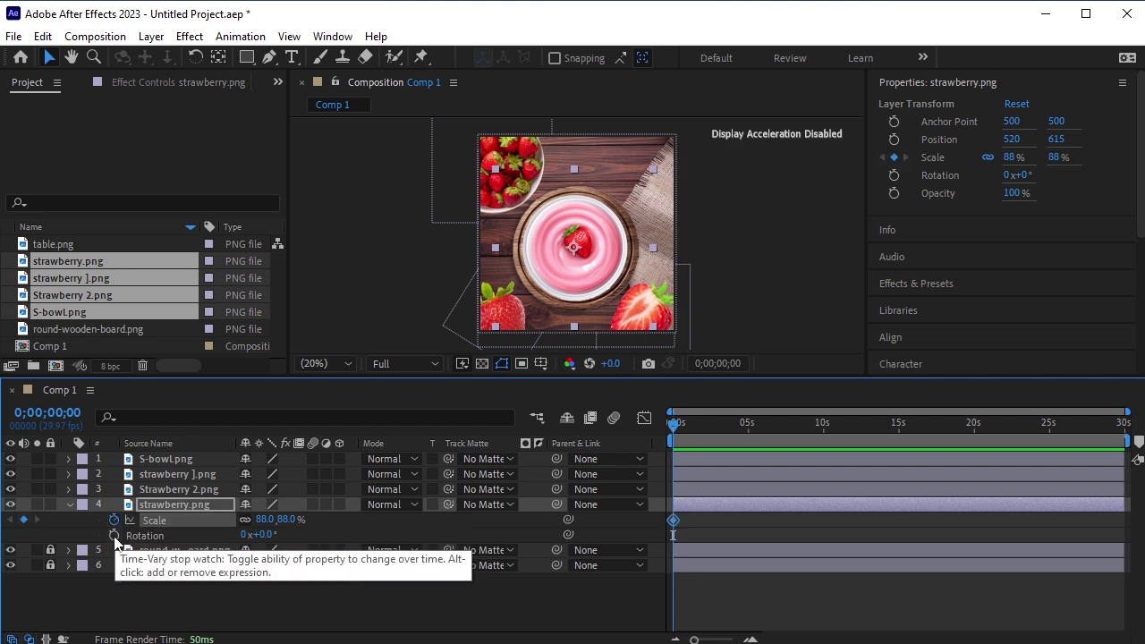
left_click(115, 535)
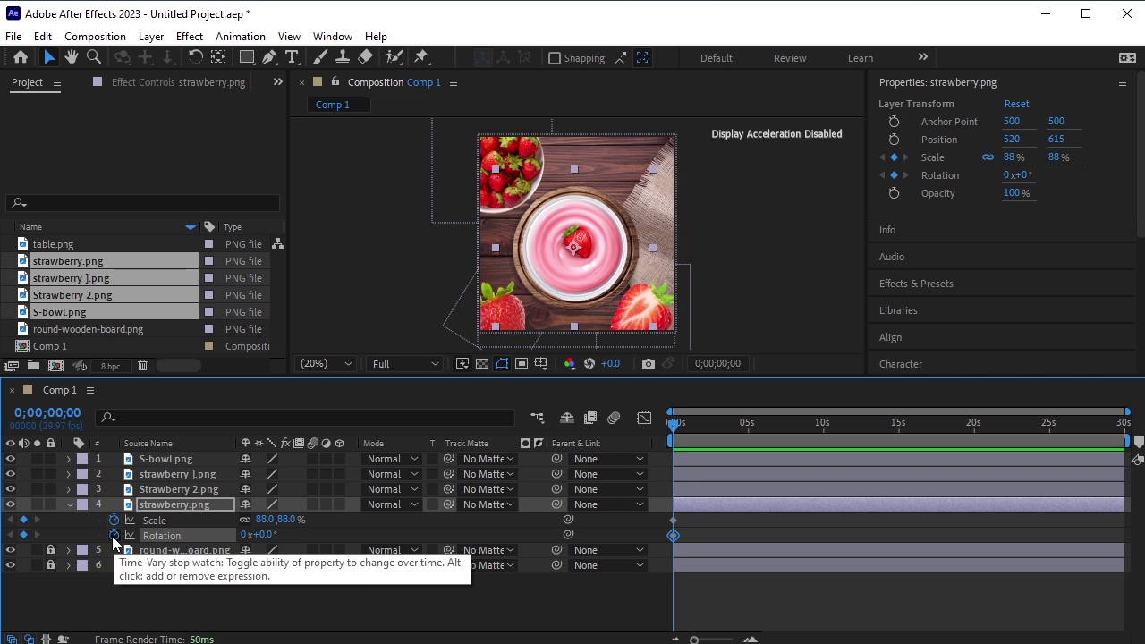
Add scale and rotation keyframes to the strawberry.png layer at 0;00;00;20, keeping the current values
key("shift+Page_Down")
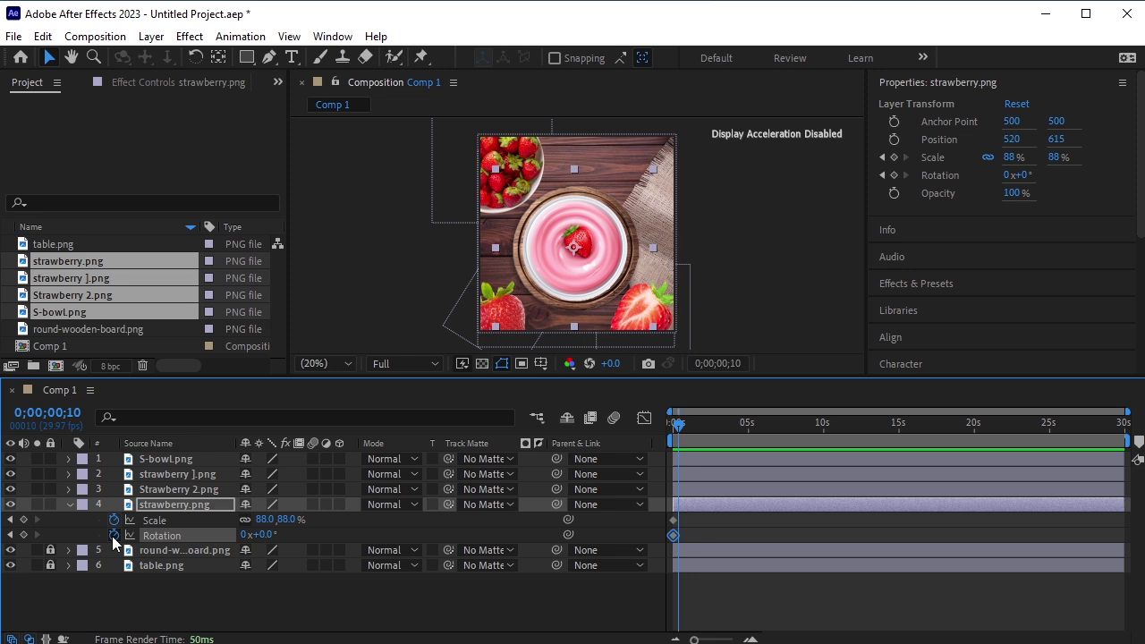
key("shift+Page_Down")
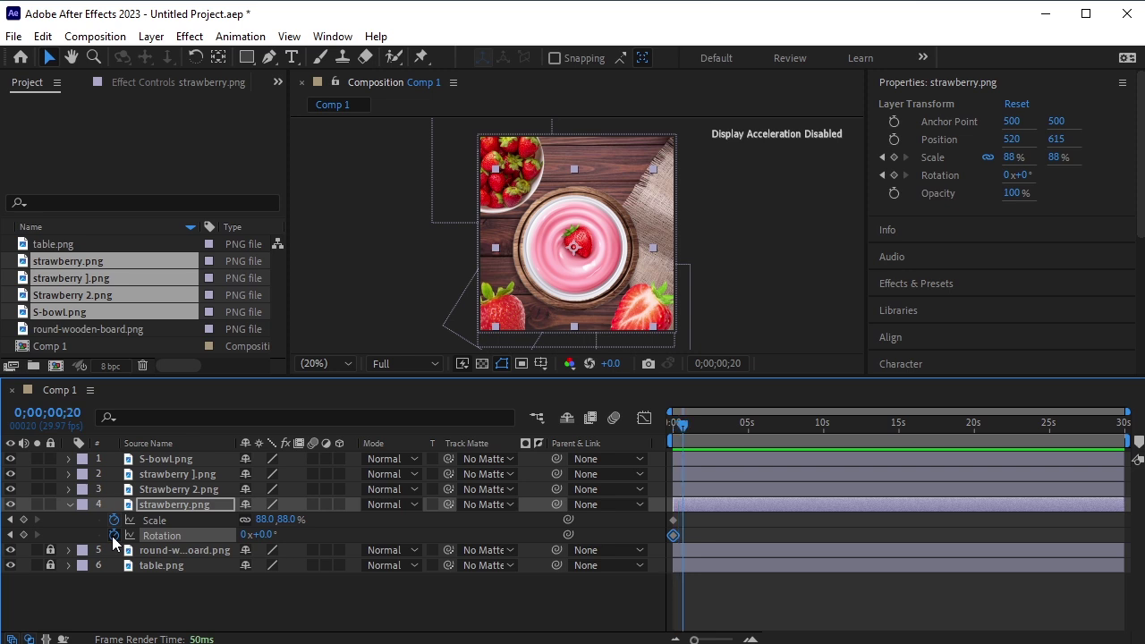
left_click(23, 520)
Set the yogurt bowl's opening keyframes to 96% scale and 4 full rotations, and preview the animation
left_click(11, 520)
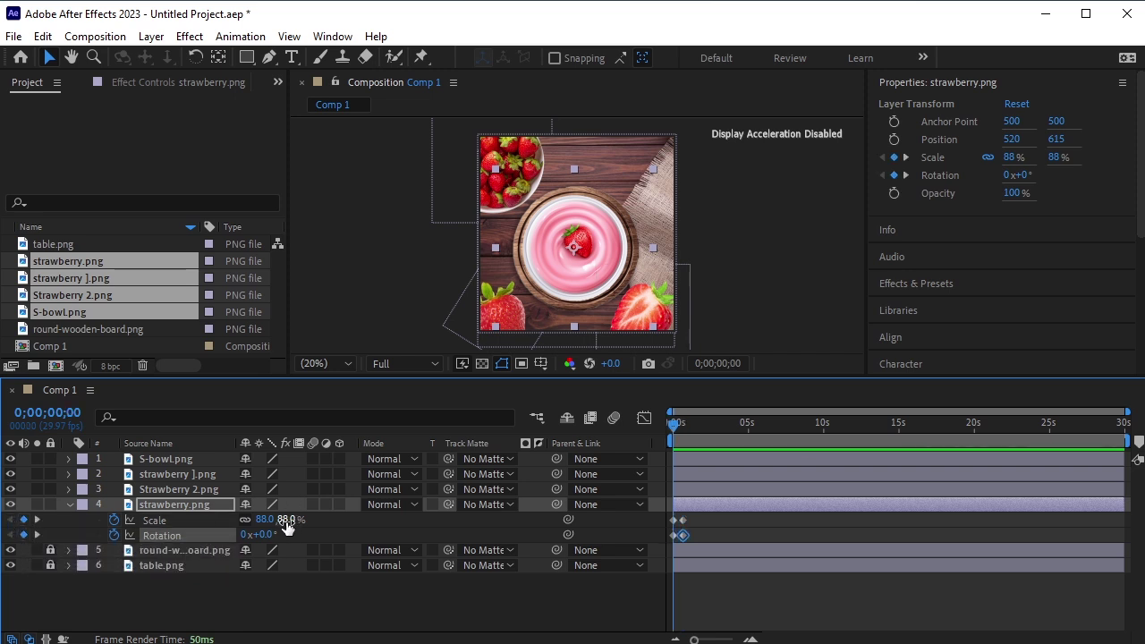
left_click(286, 520)
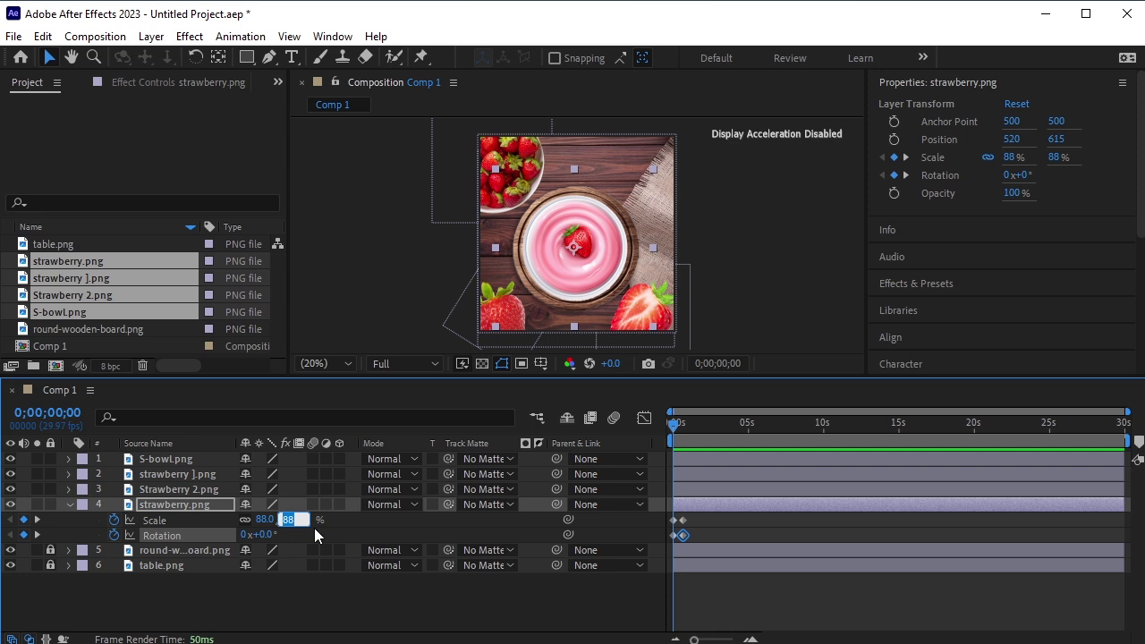
key("Return")
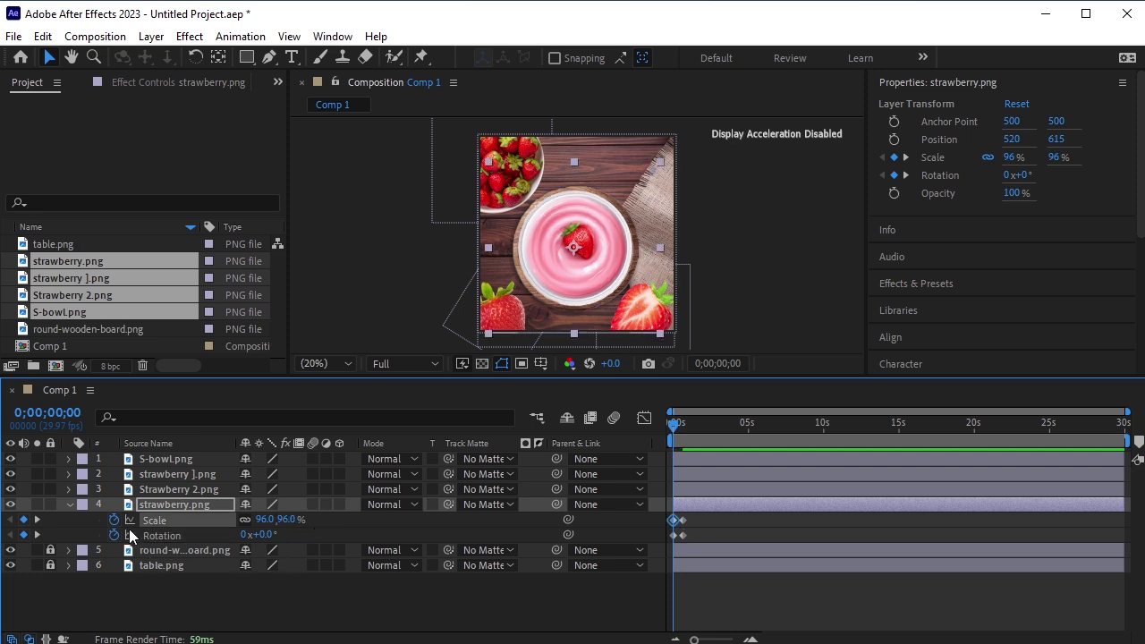
left_click(242, 535)
type("4")
key("Return")
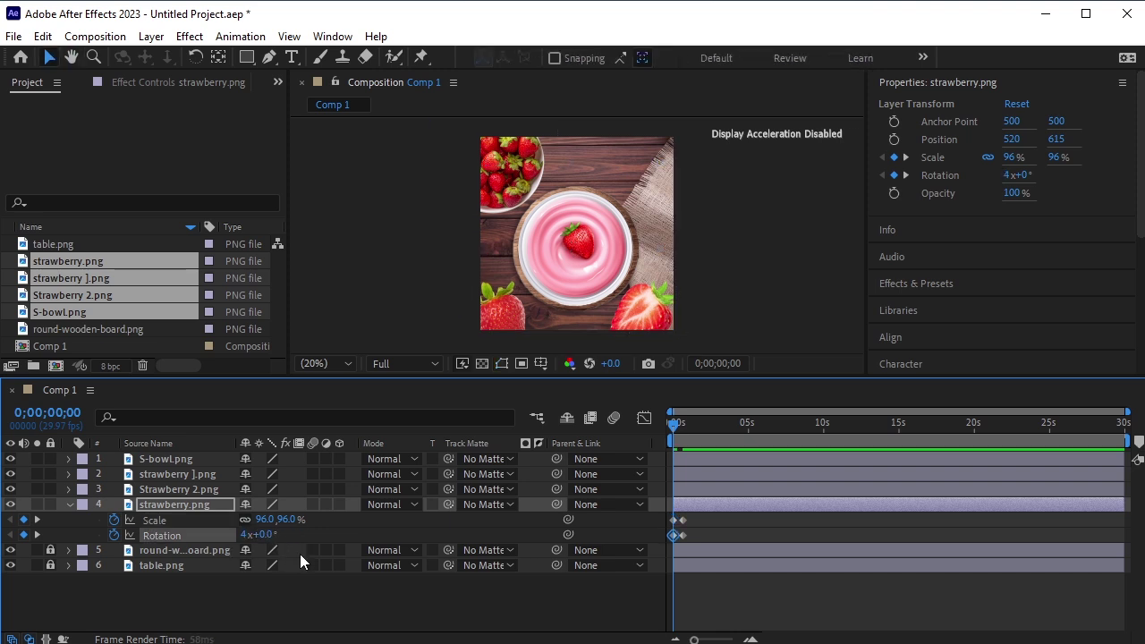
key("space")
left_click(696, 411)
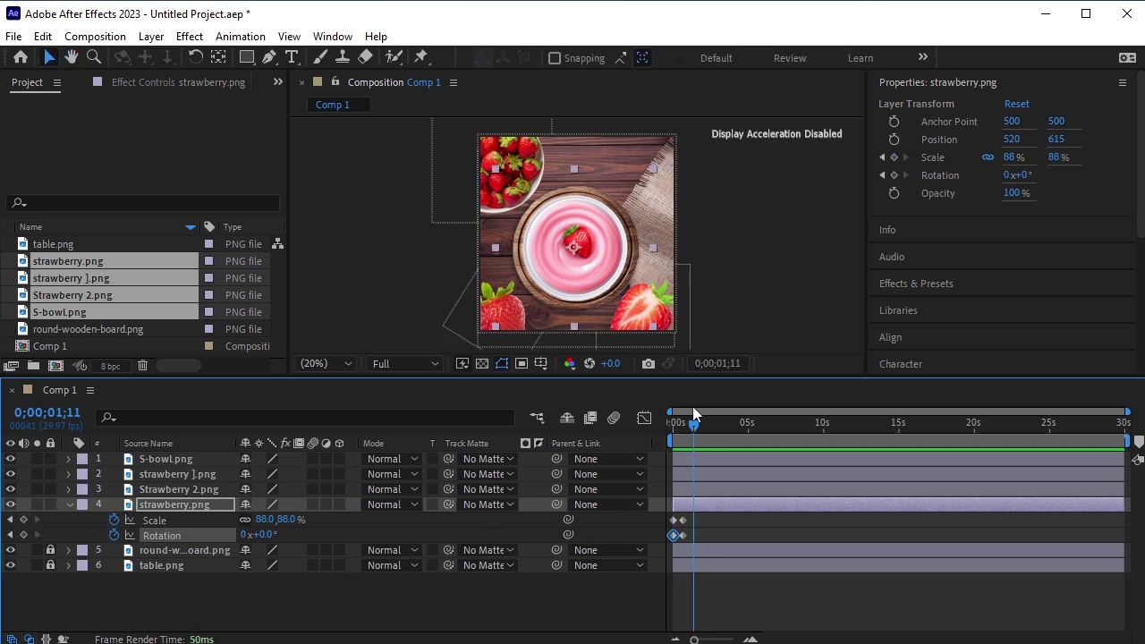
key("space")
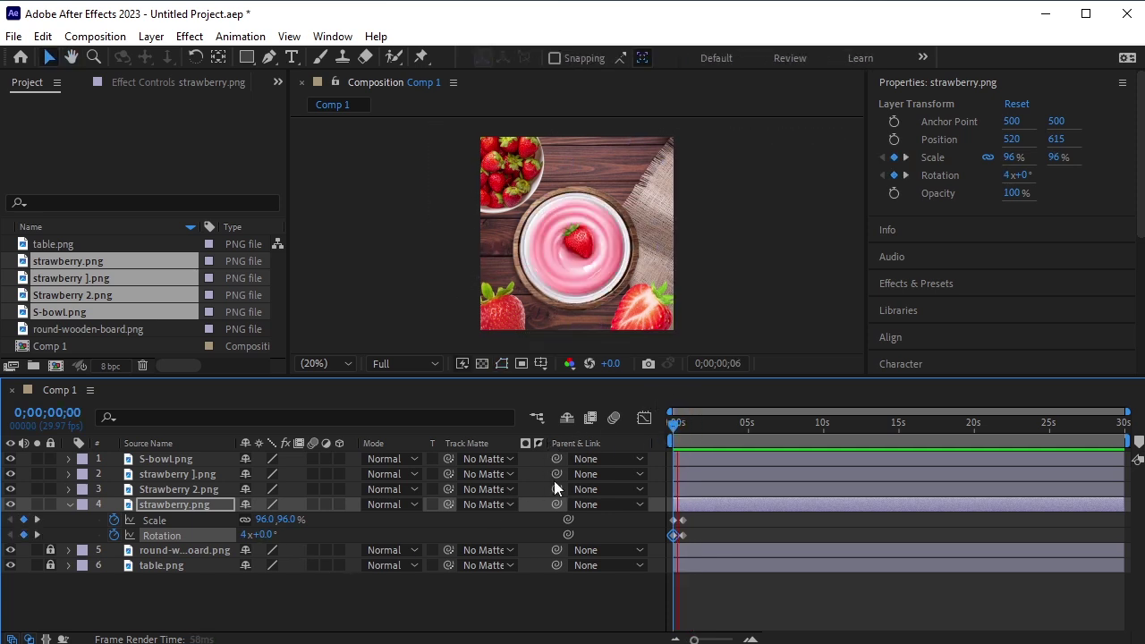
key("space")
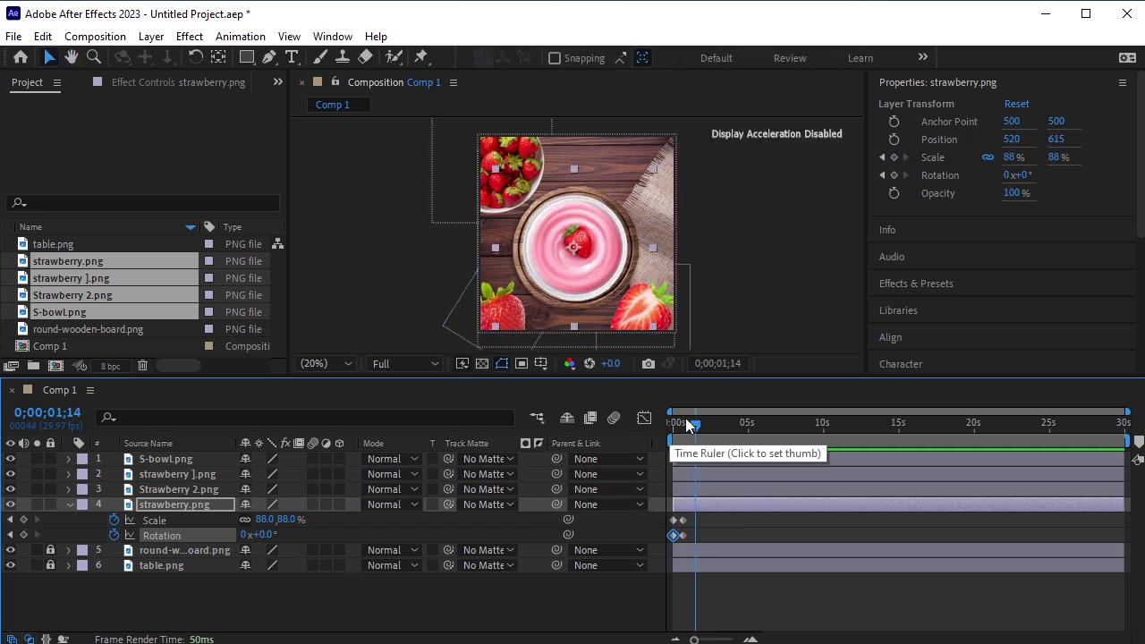
left_click_drag(688, 424, 623, 444)
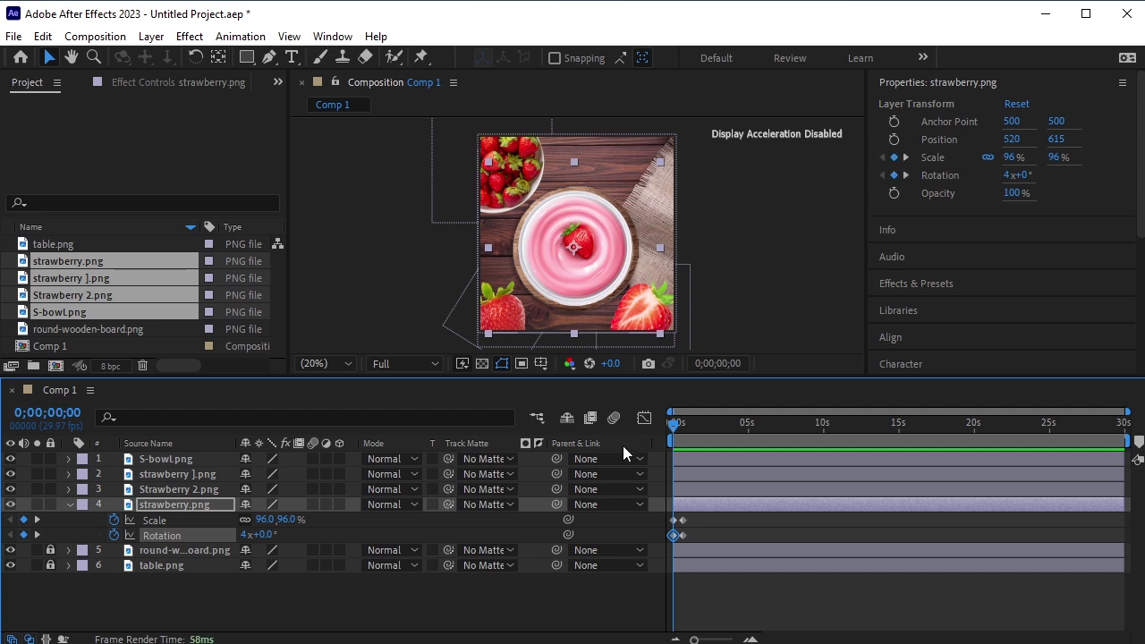
Trim the S-bowl.png, strawberry ].png, Strawberry 2.png and strawberry.png layers to end at 0;00;01;10
key("F2")
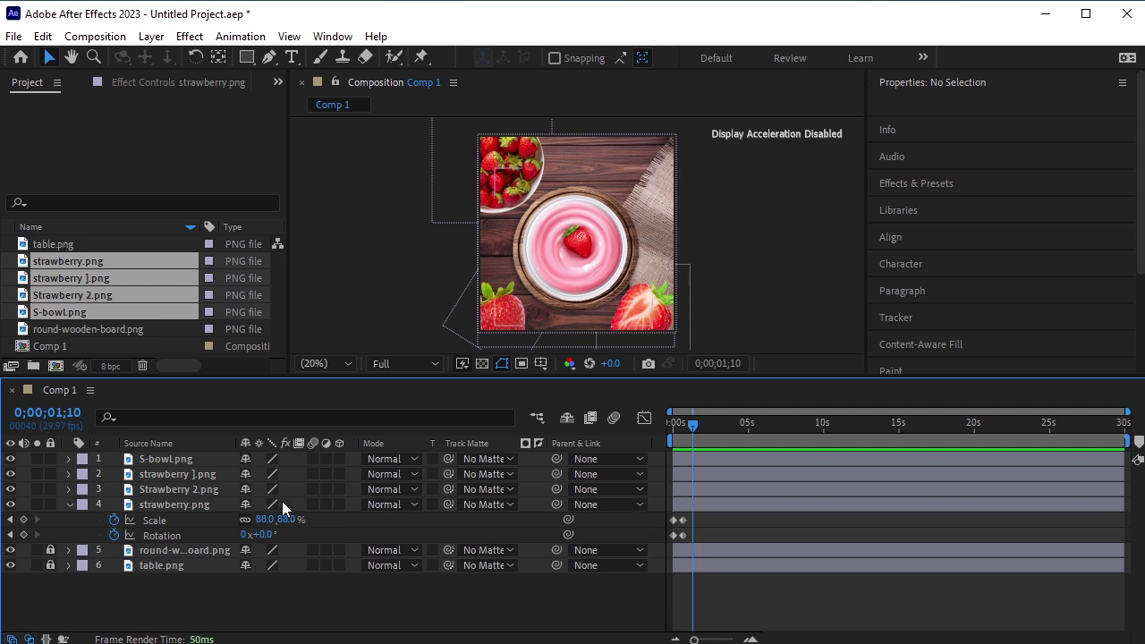
left_click(714, 507)
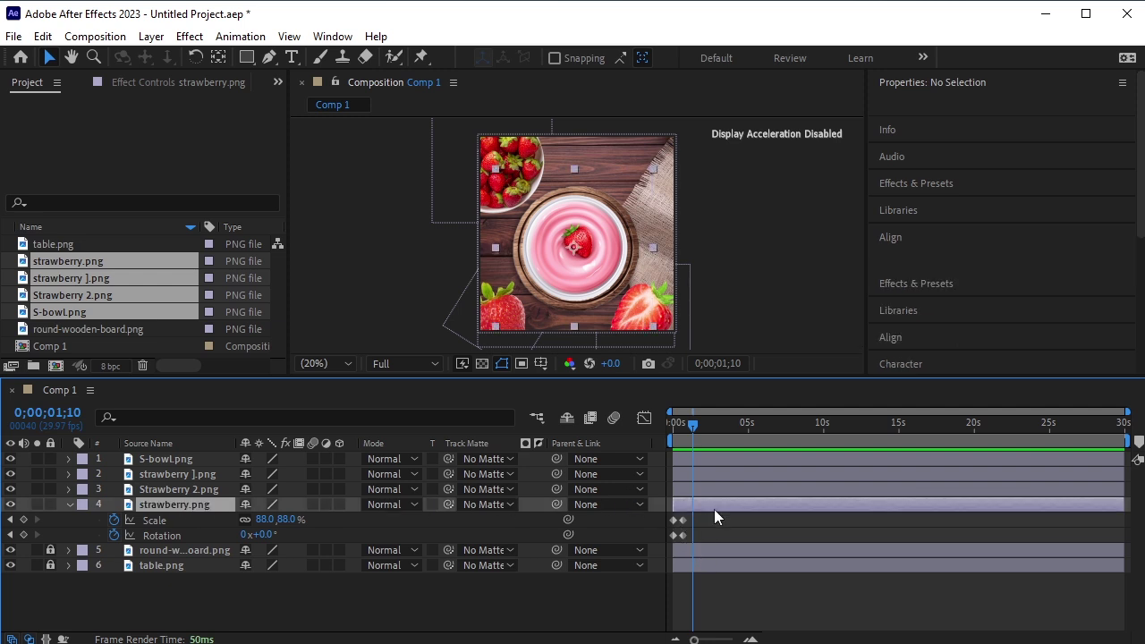
left_click(711, 456, "shift")
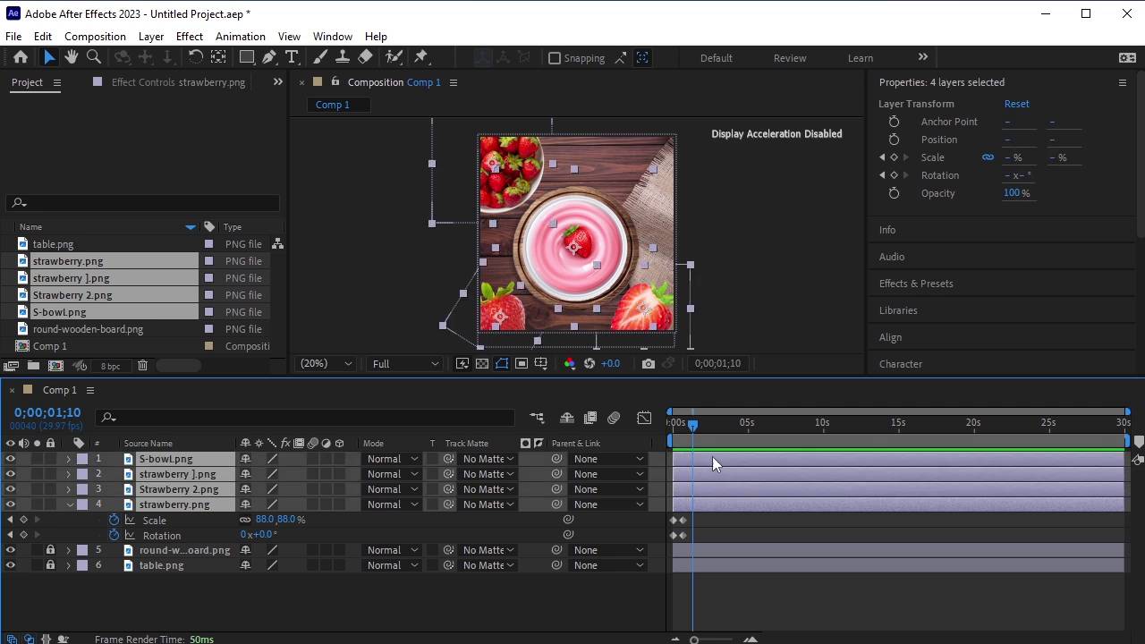
left_click(70, 507)
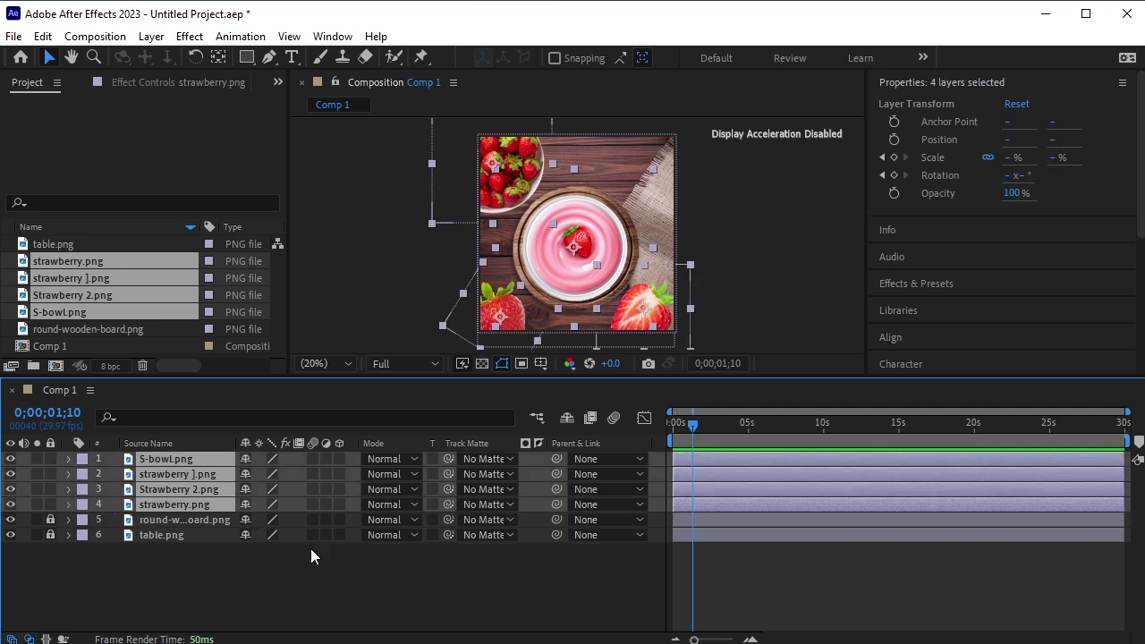
key("alt+bracketright")
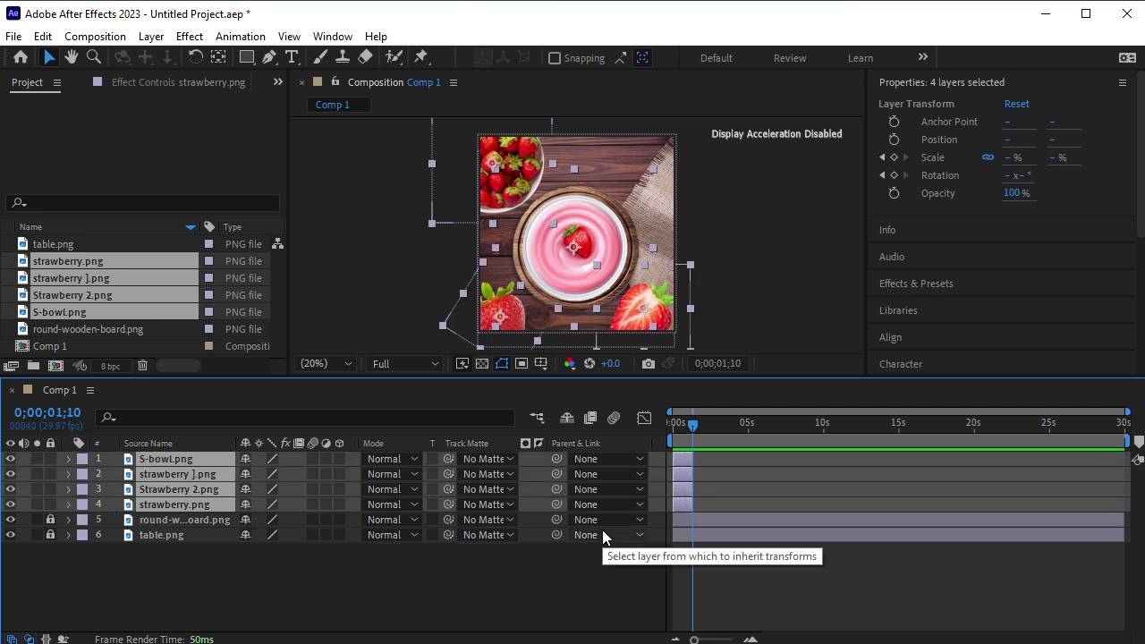
key("equal")
key("equal")
key("equal")
key("equal")
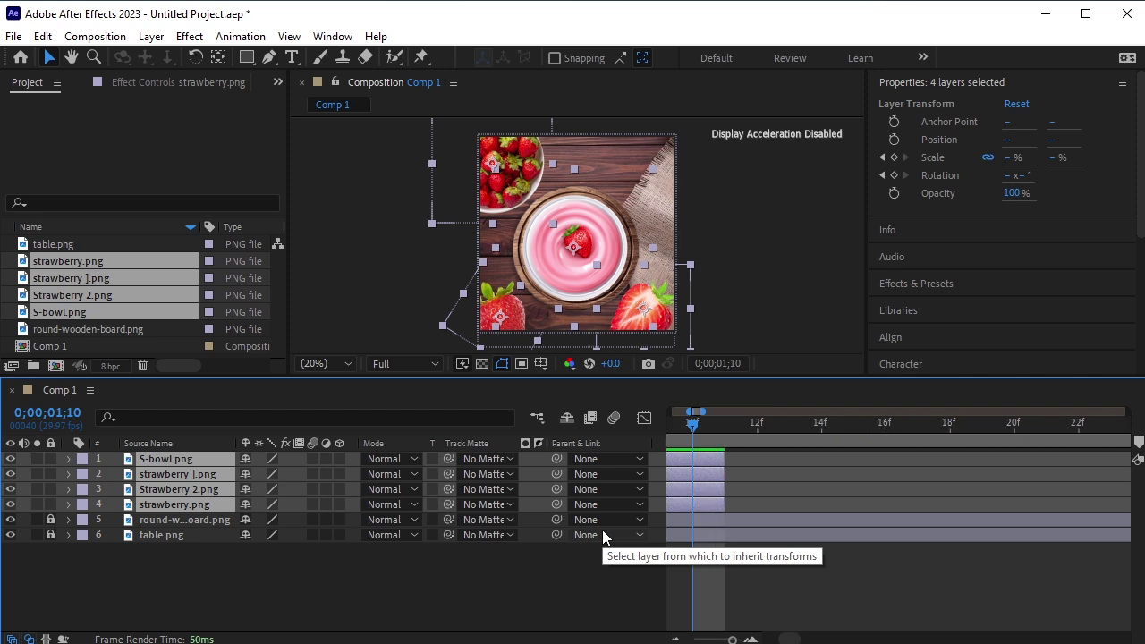
left_click_drag(723, 473, 693, 472)
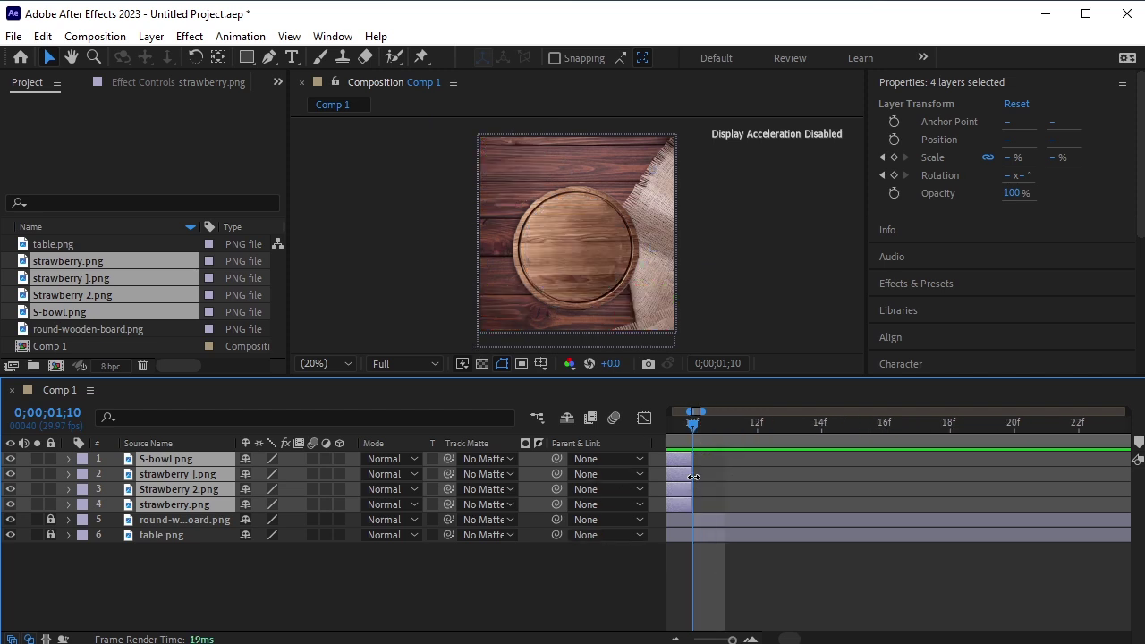
Start opacity keyframes at 0% at 0;00;00;00 on the S-bowl.png, strawberry ].png and Strawberry 2.png layers
left_click_drag(691, 428, 348, 441)
left_click_drag(731, 640, 723, 639)
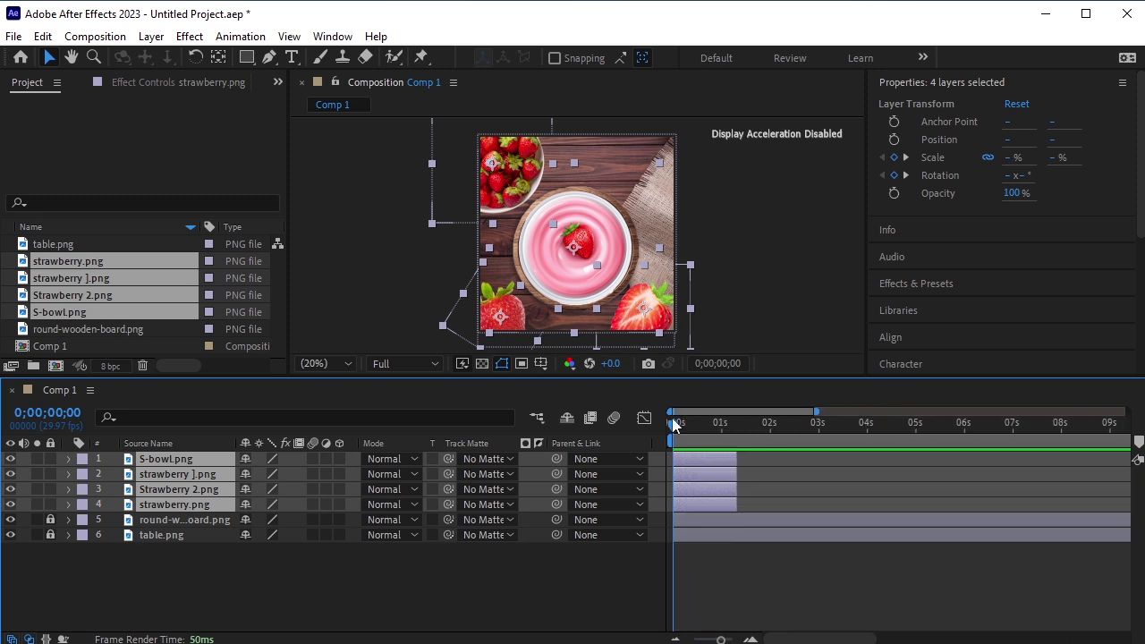
left_click(367, 608)
left_click(178, 488)
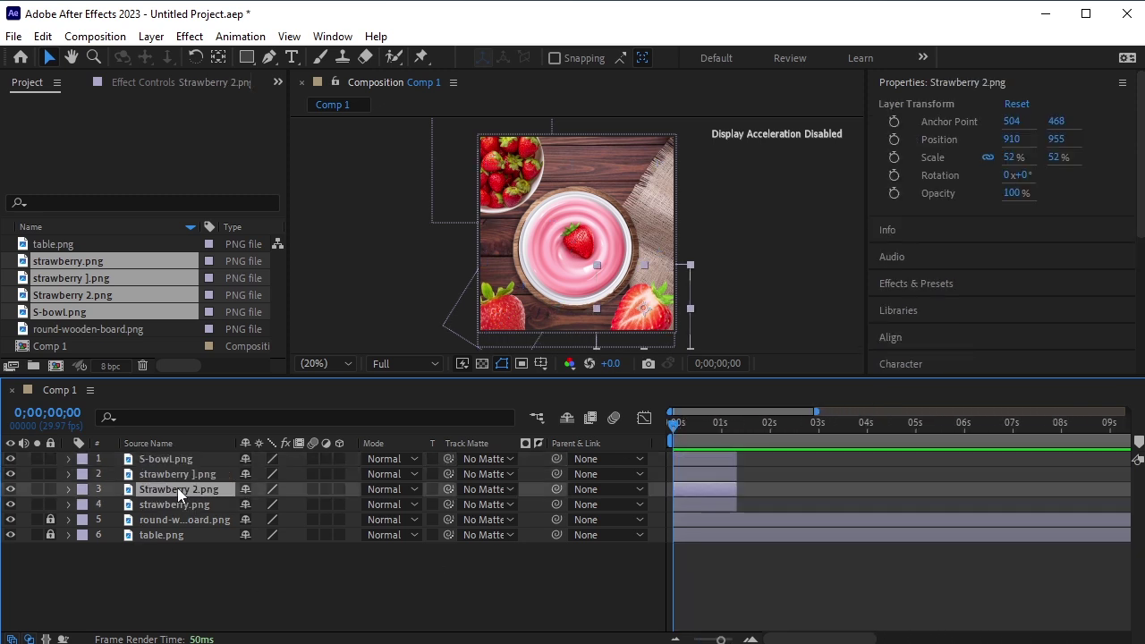
left_click(187, 450)
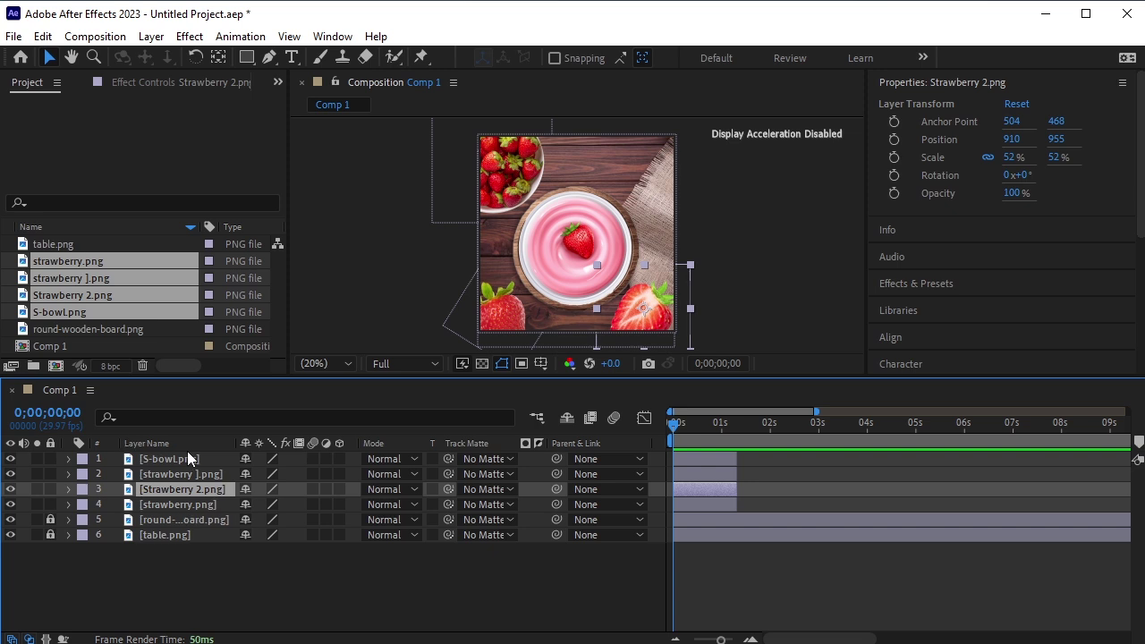
left_click(187, 457, "shift")
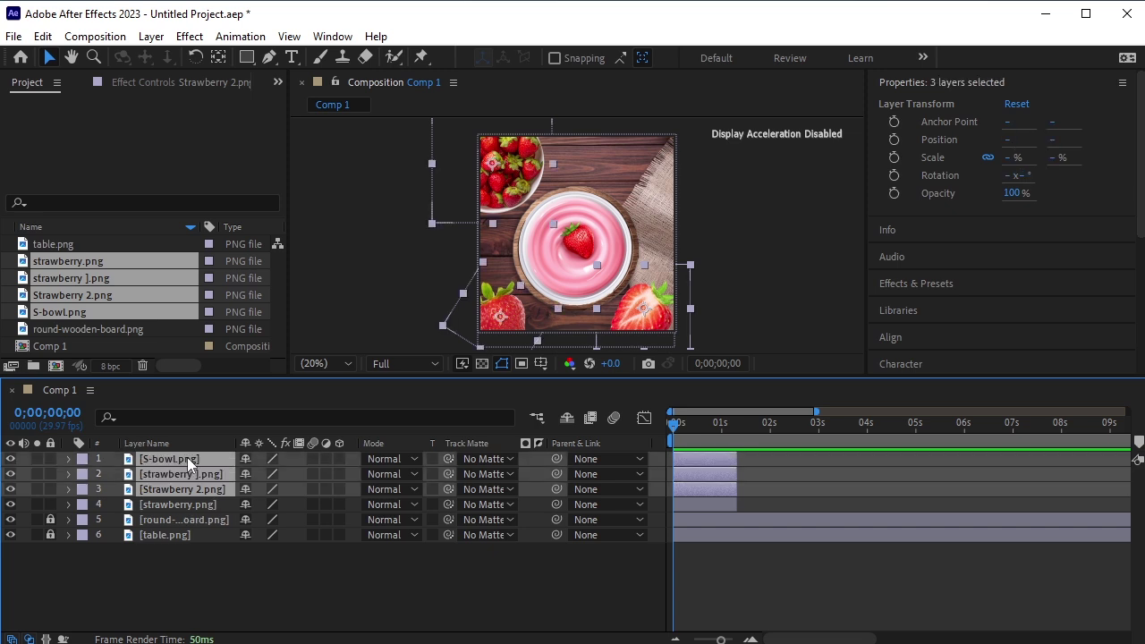
key("t")
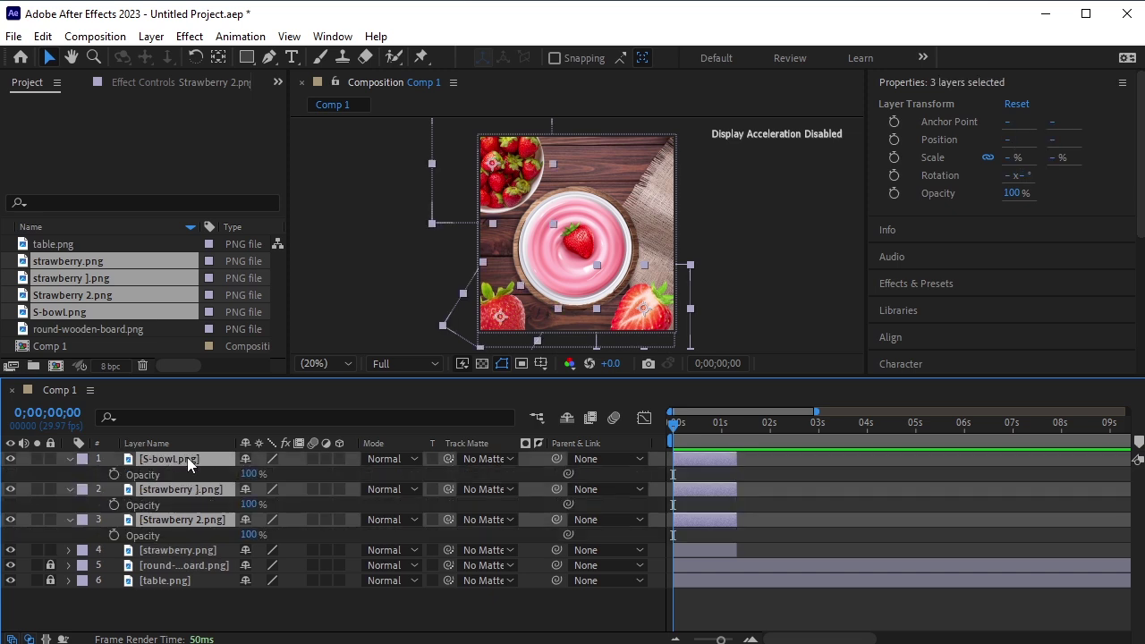
left_click(113, 473)
left_click_drag(243, 477, 4, 501)
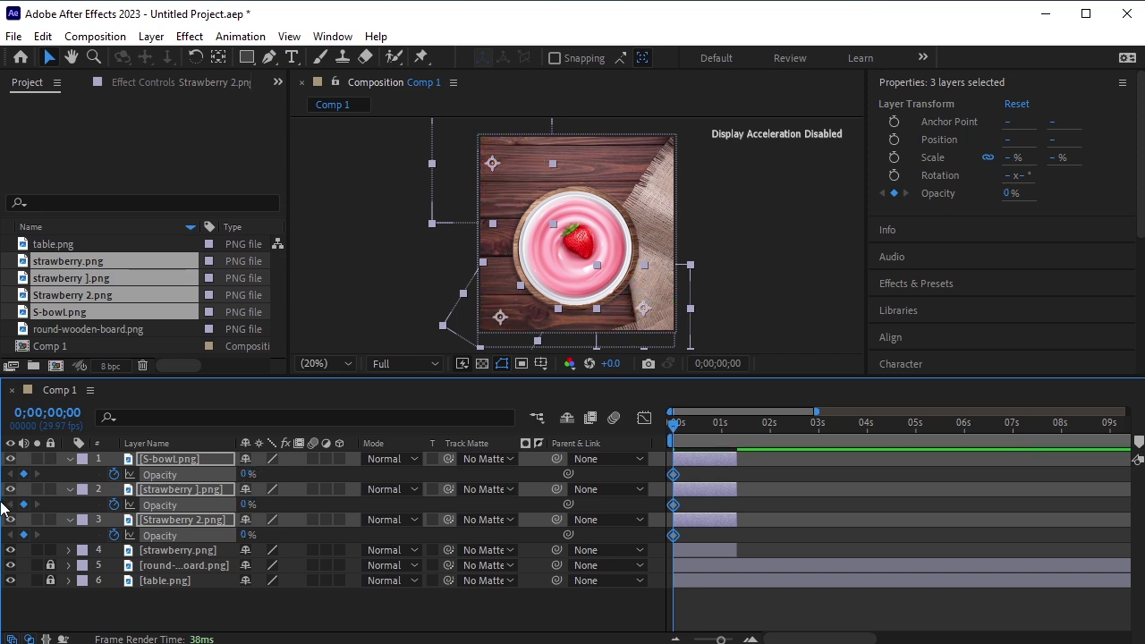
Keyframe the three layers' opacity at 100% at 0;00;00;06, preview the fade-in and collapse their properties
key("space")
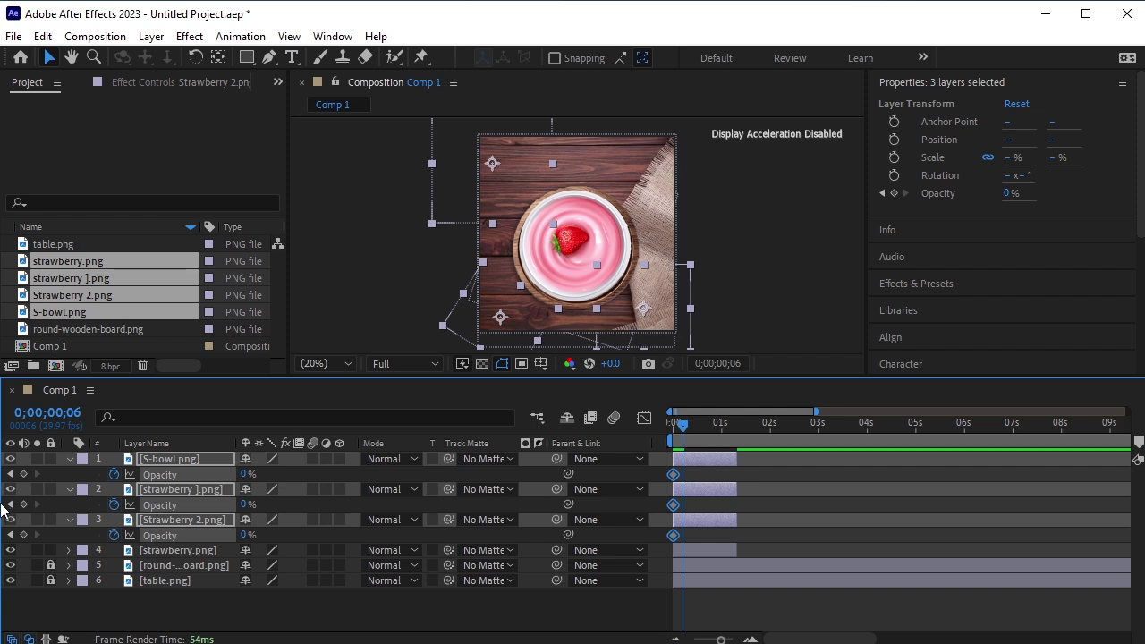
left_click_drag(248, 474, 634, 449)
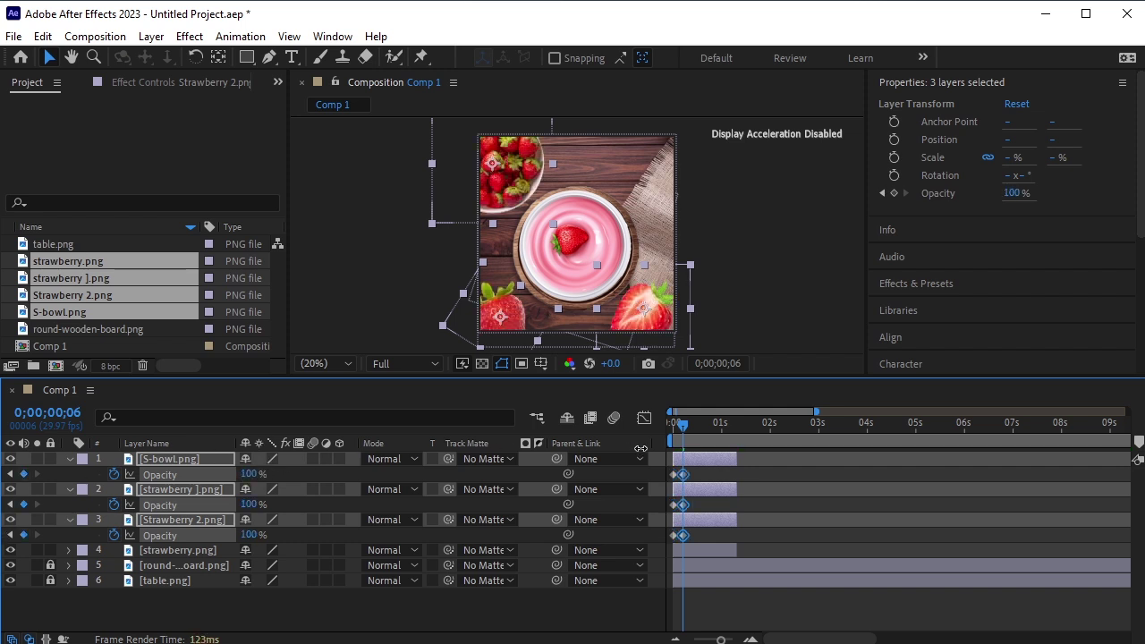
key("Home")
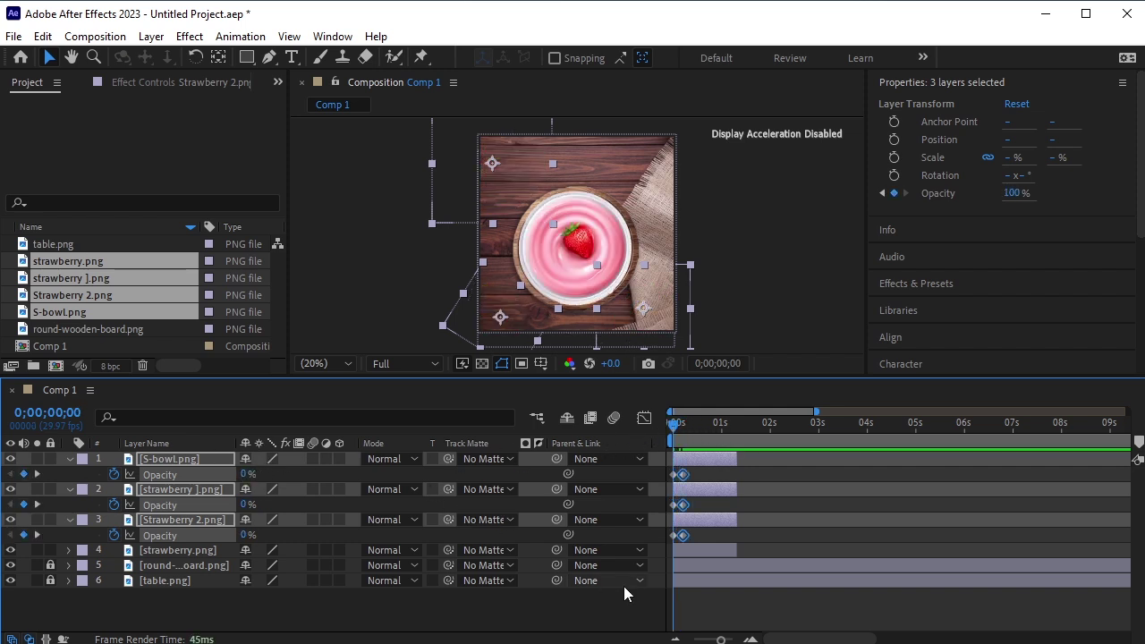
key("space")
left_click_drag(734, 426, 672, 426)
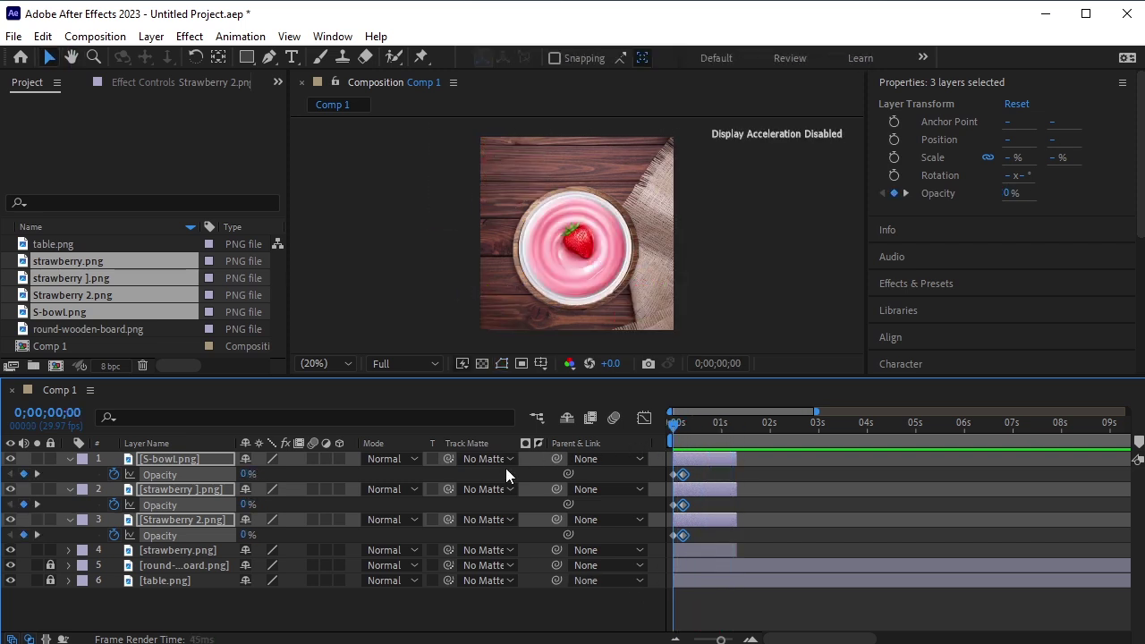
key("space")
key("space")
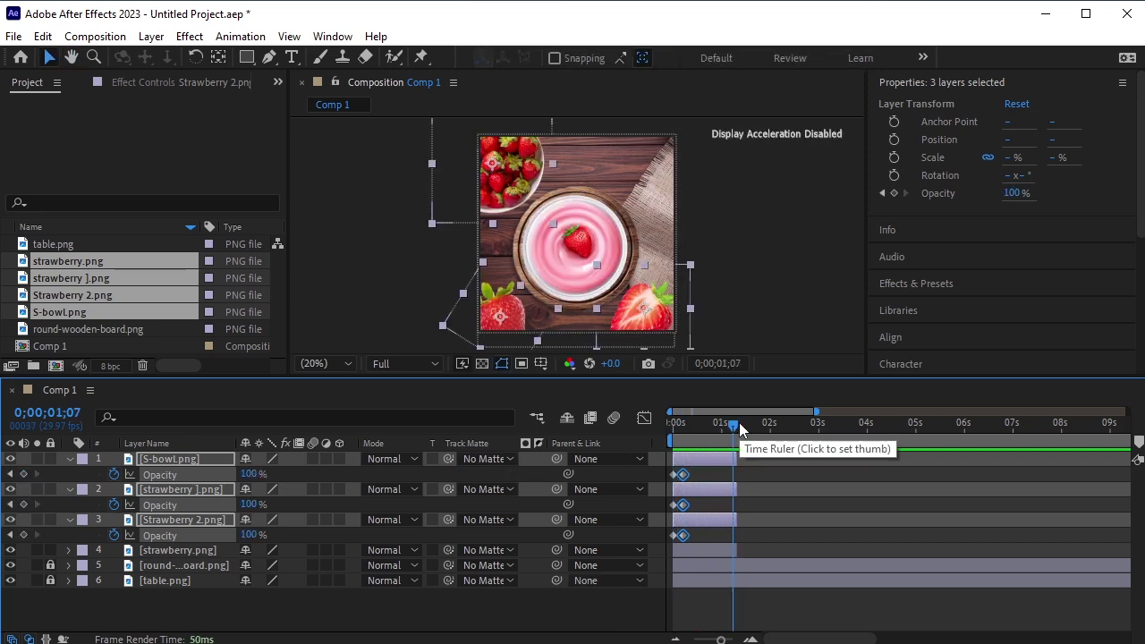
left_click_drag(732, 427, 673, 426)
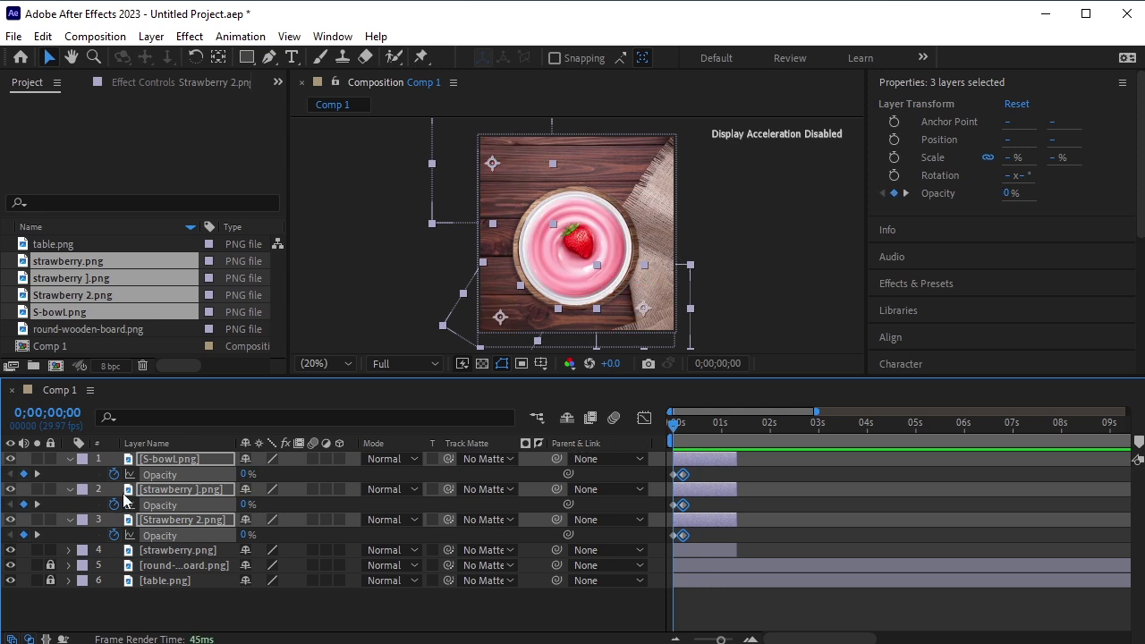
left_click(69, 459)
left_click(201, 572)
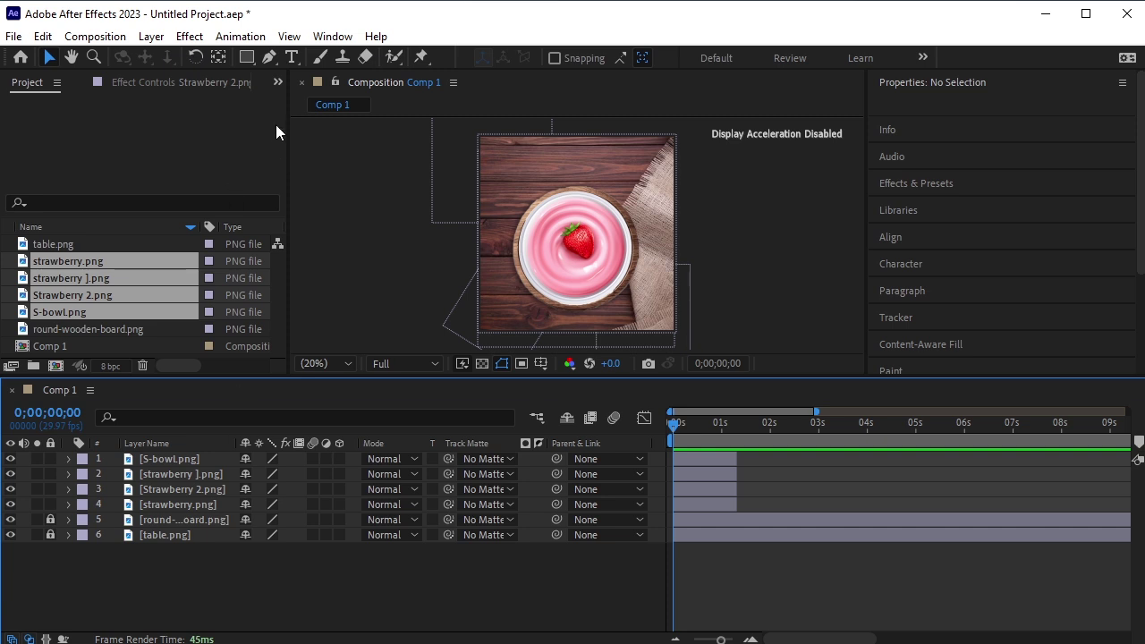
Draw a short, nearly horizontal line above the yogurt bowl with the Pen tool and solo its shape layer
left_click(269, 58)
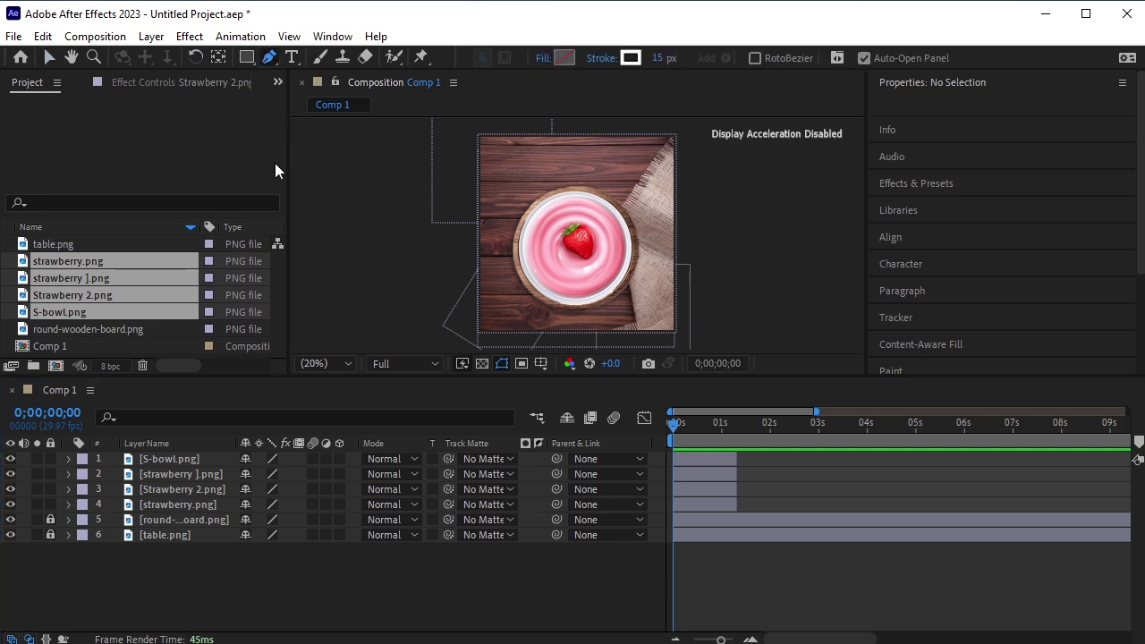
left_click(526, 180)
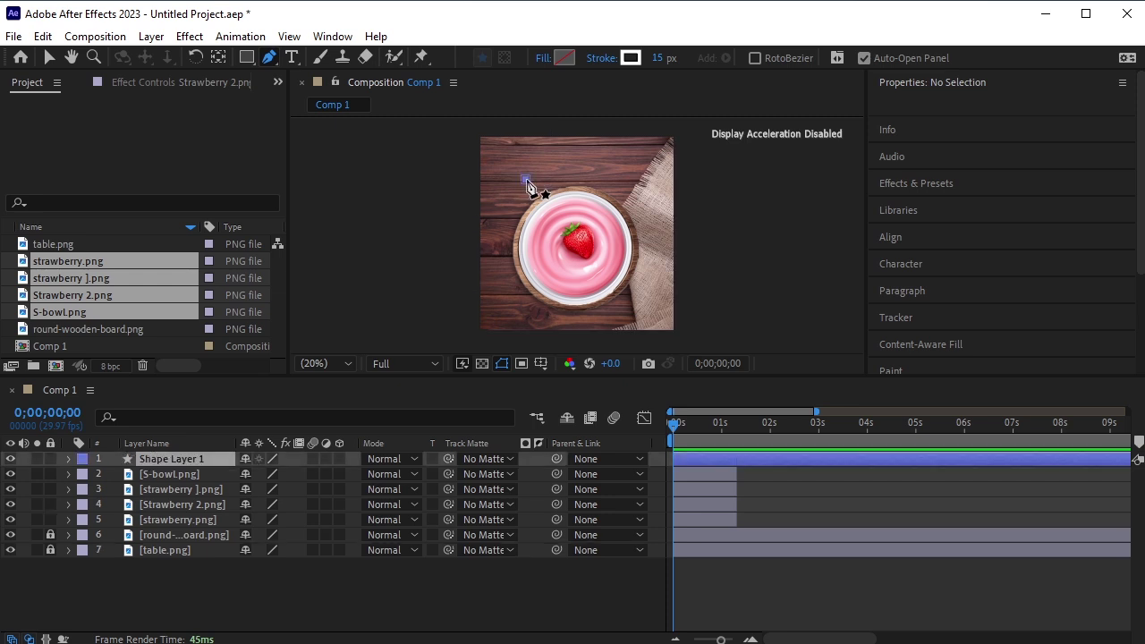
left_click(585, 178)
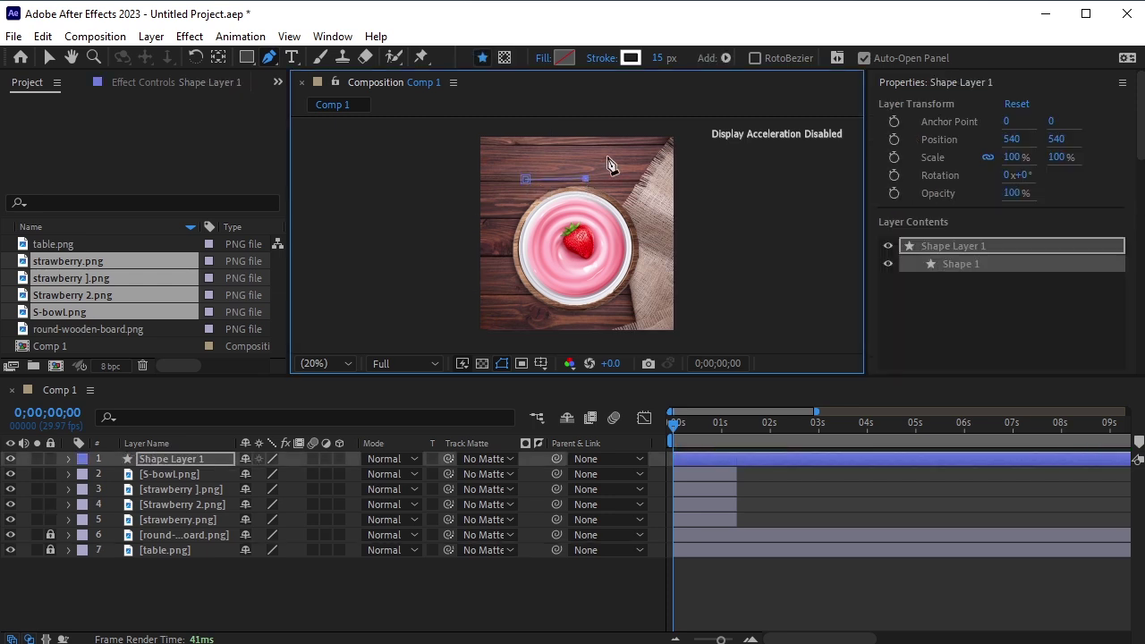
left_click(38, 460)
Bend the straight line into a shallow upward arch with the Convert Vertex tool
scroll(575, 187, "up", 2)
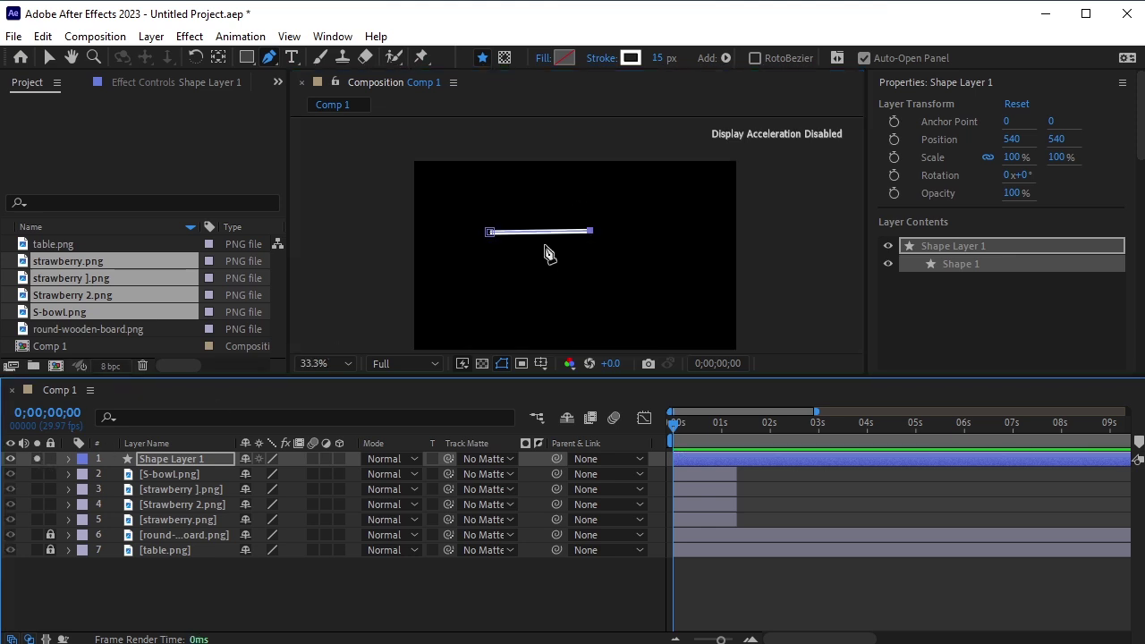
scroll(550, 254, "up", 3)
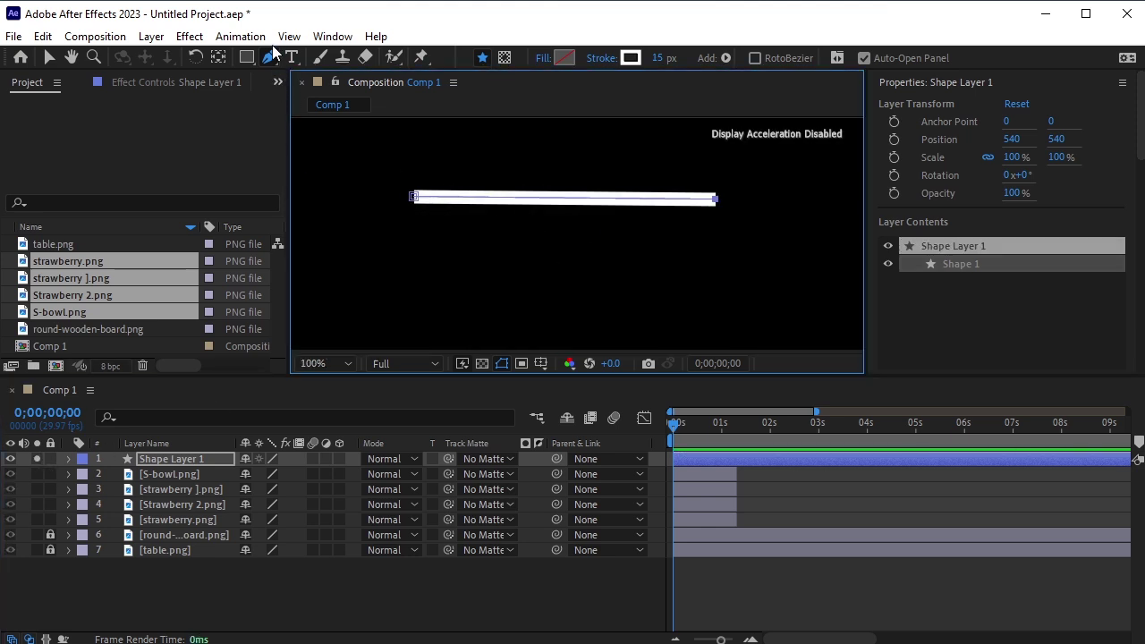
left_click_drag(271, 57, 334, 113)
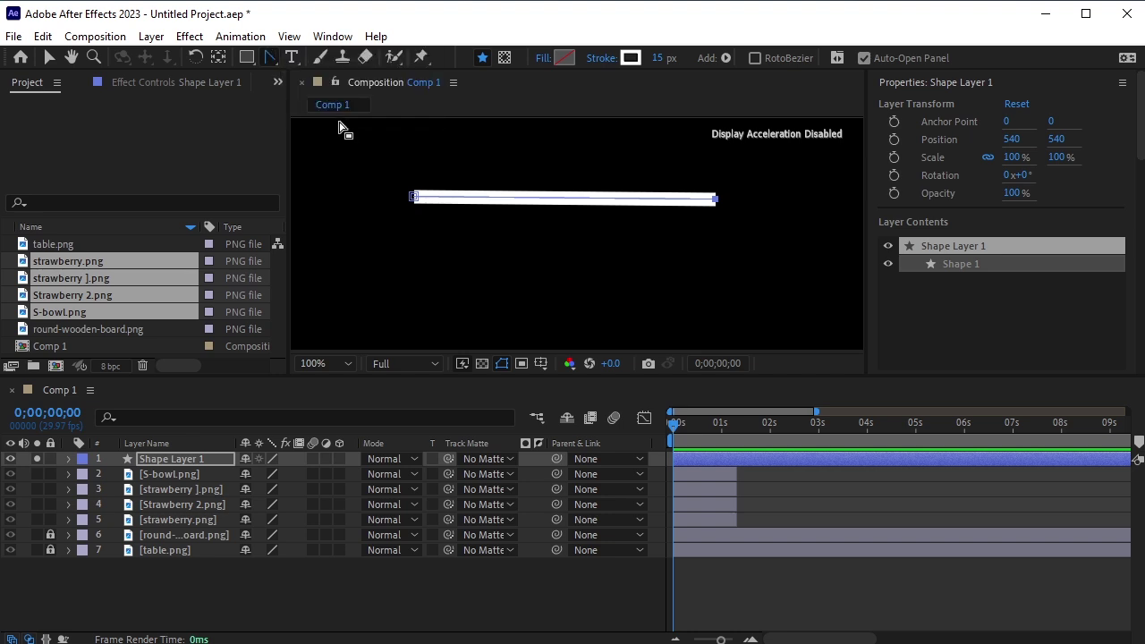
mouse_move(413, 197)
left_mouse_down()
mouse_move(580, 136)
mouse_move(563, 156)
left_mouse_up()
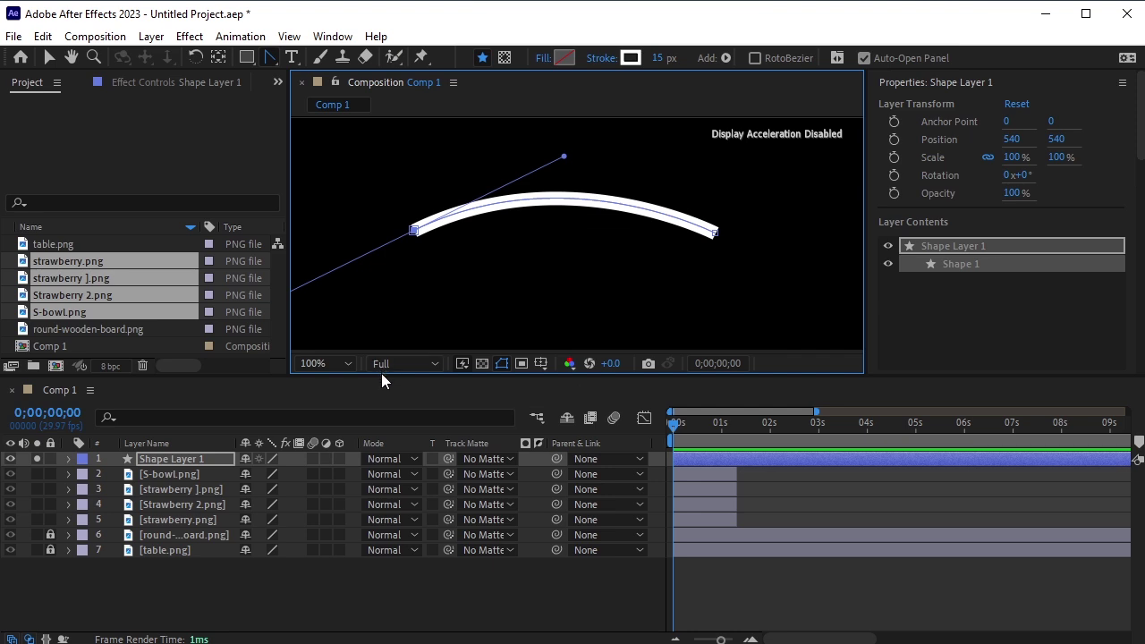
Expand the shape layer's Stroke 1 properties and set the line cap to Round Cap
left_click_drag(381, 373, 376, 292)
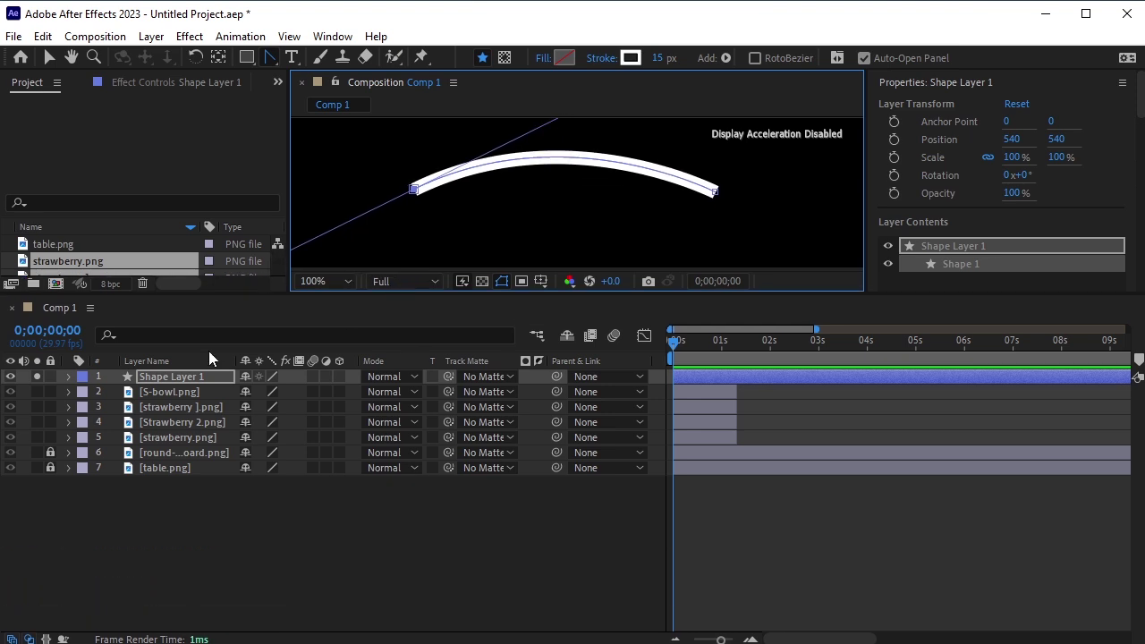
left_click(69, 377)
left_click(83, 392)
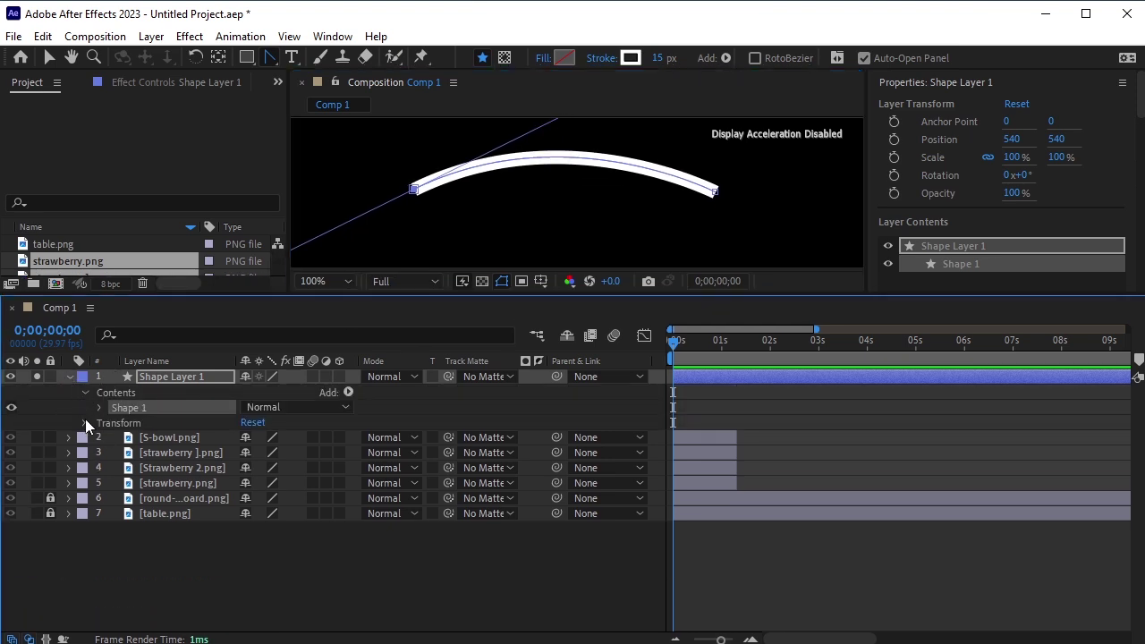
left_click(99, 407)
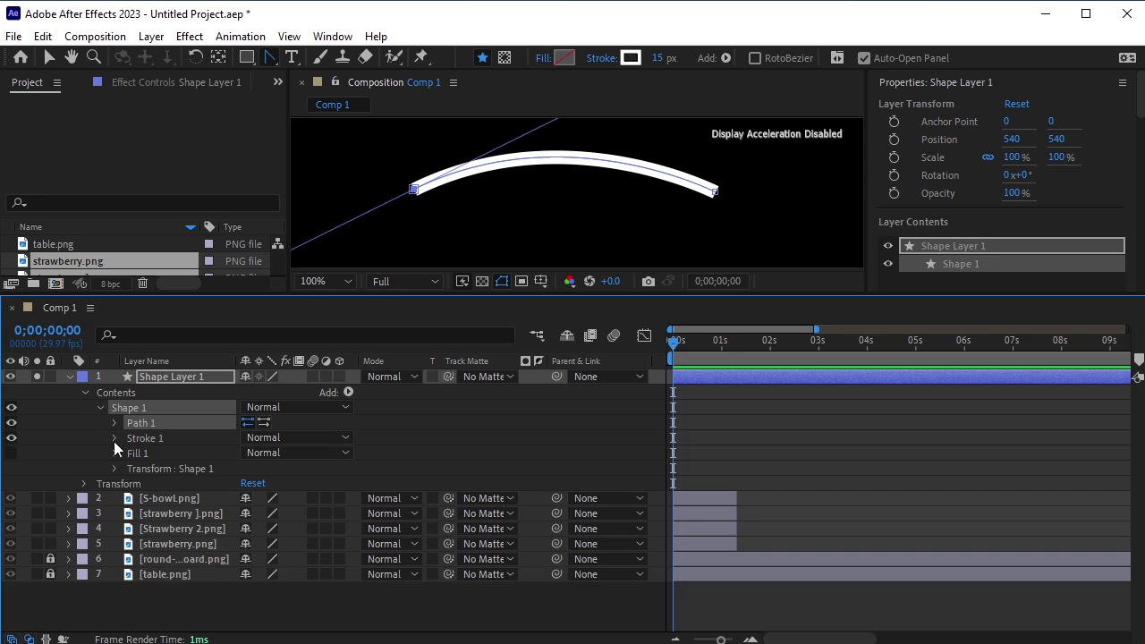
left_click(113, 438)
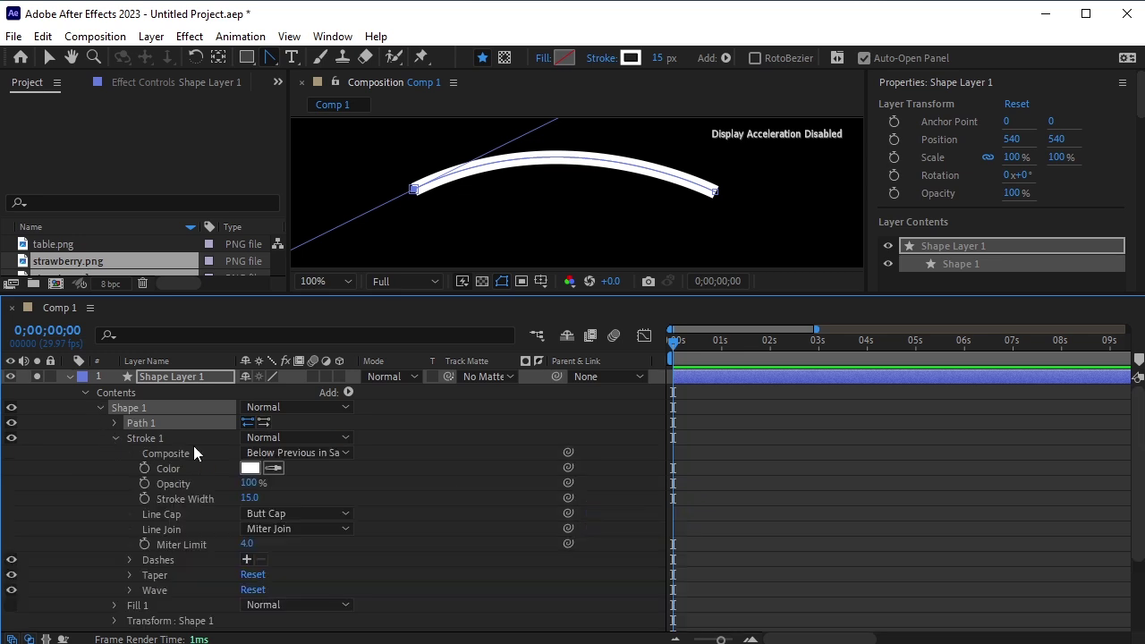
scroll(347, 499, "down", 1)
left_click(295, 468)
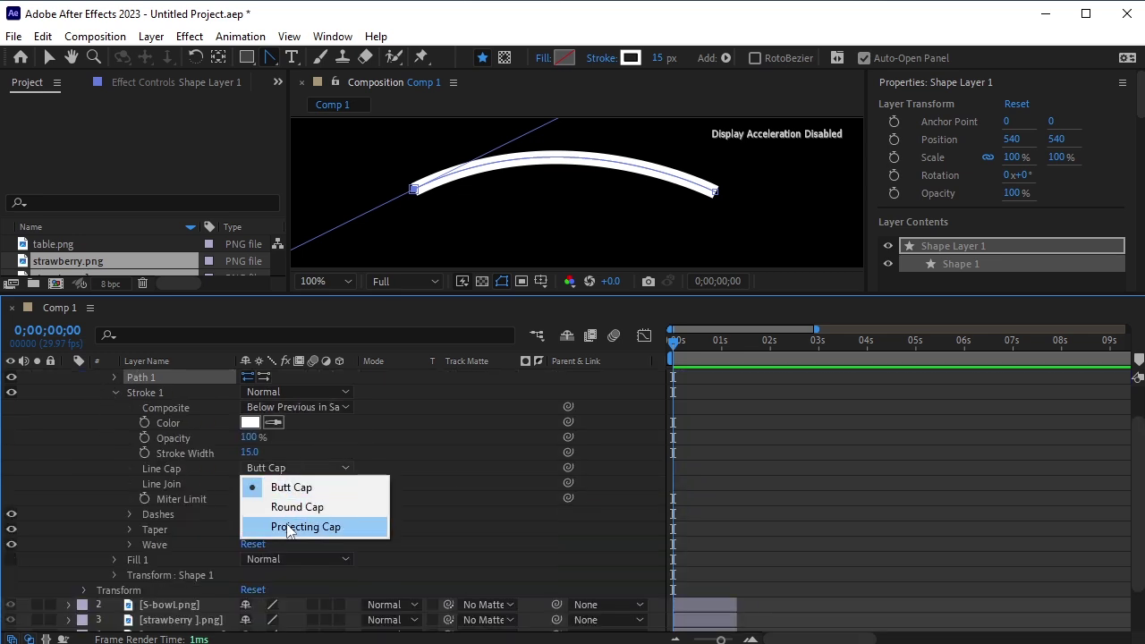
left_click(308, 507)
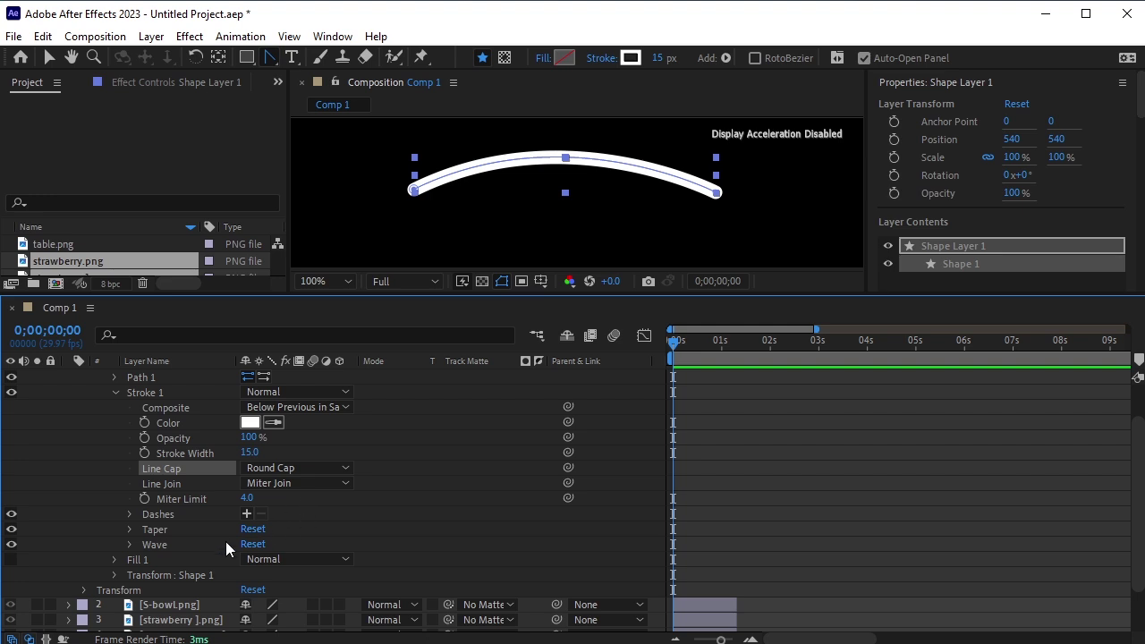
Set the stroke's taper End Length to 100% and its wave Amount to 21%
left_click(127, 529)
left_click_drag(248, 561, 426, 559)
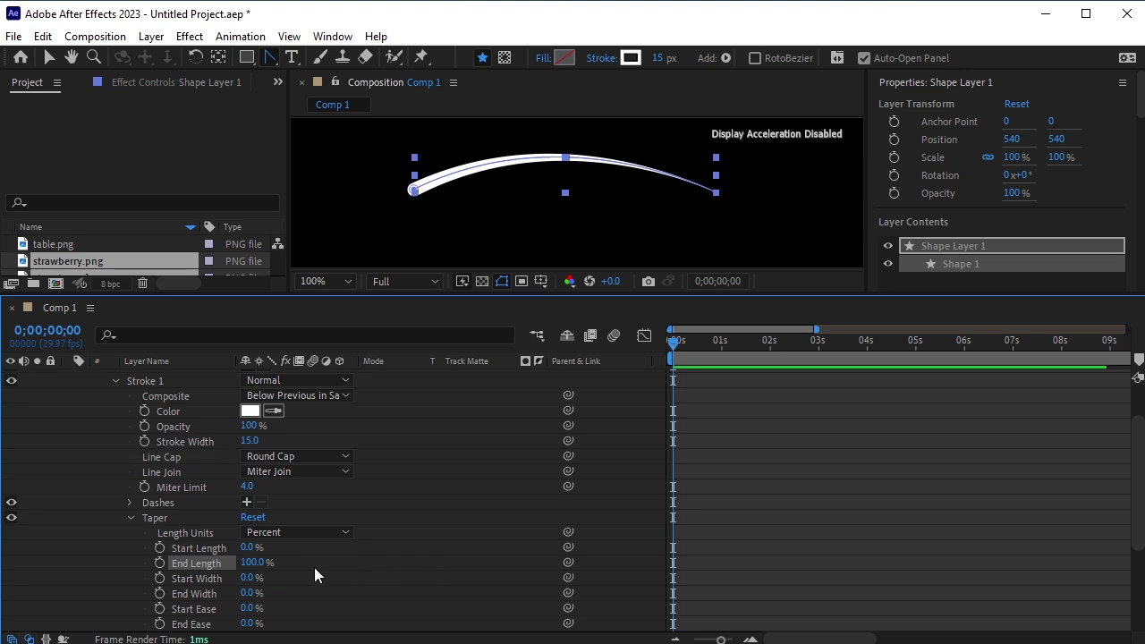
scroll(270, 565, "down", 3)
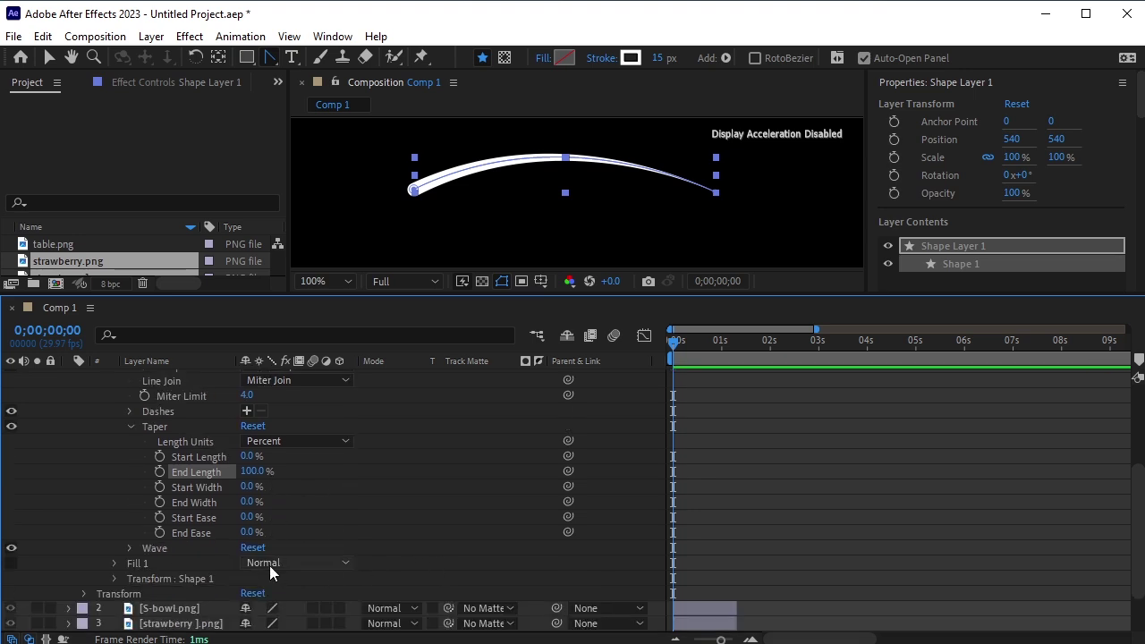
left_click(130, 547)
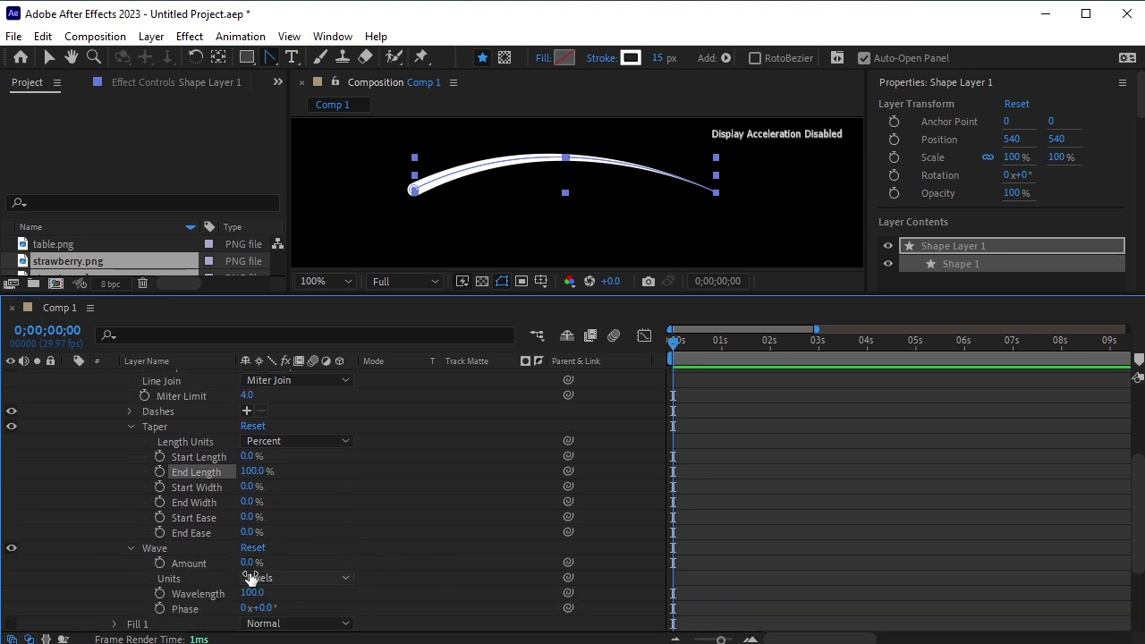
mouse_move(253, 566)
left_mouse_down()
mouse_move(294, 565)
mouse_move(265, 565)
left_mouse_up()
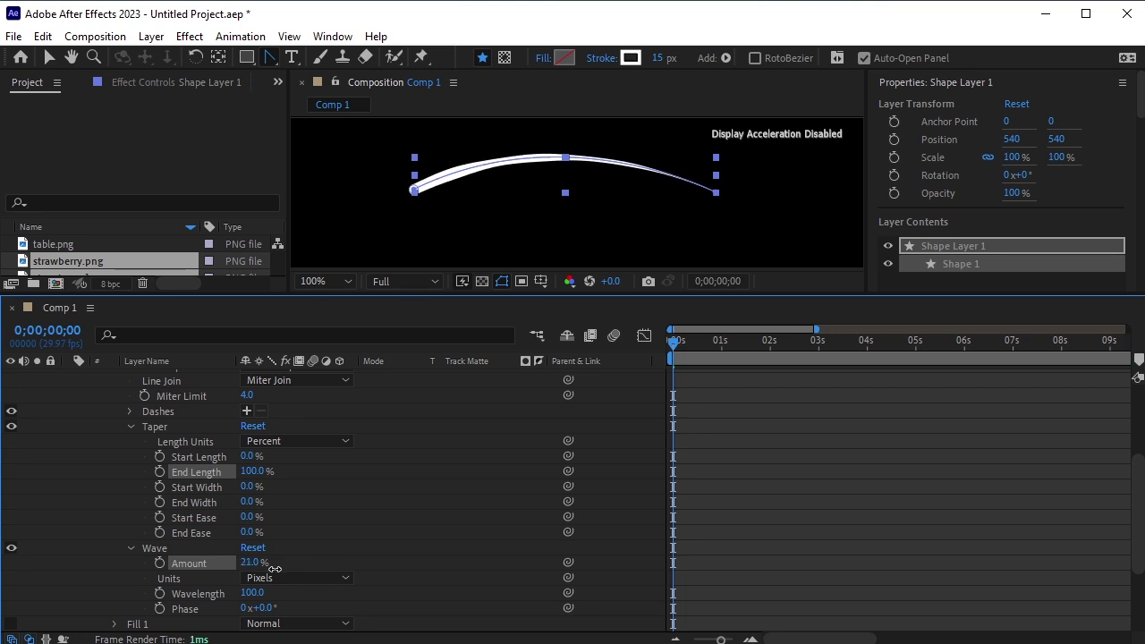
left_click(129, 547)
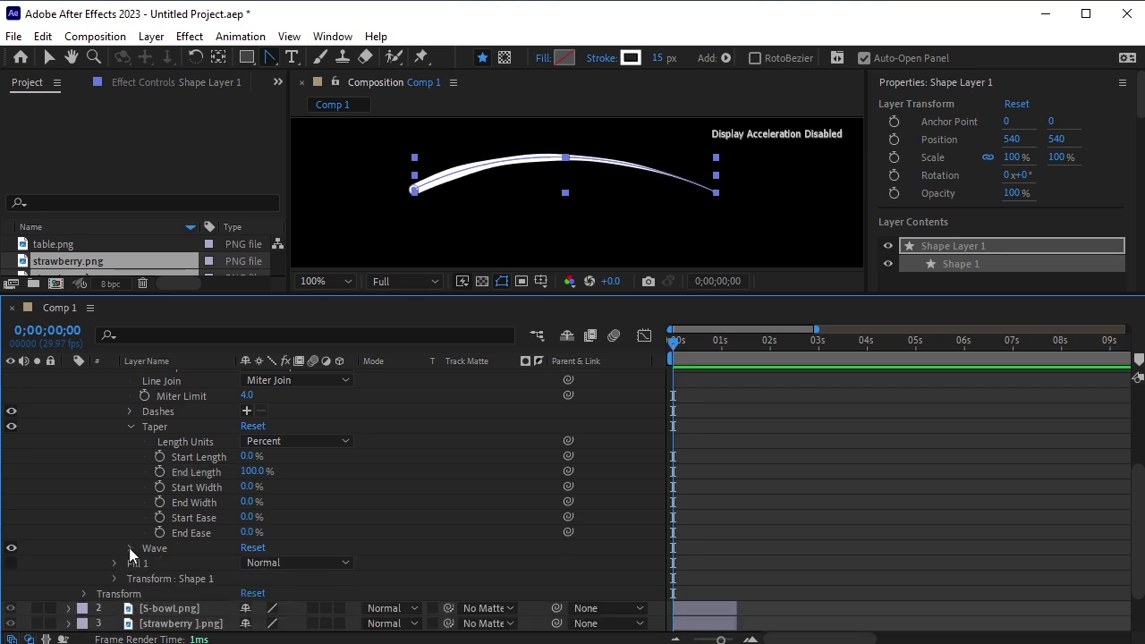
Collapse the stroke properties and add Trim Paths to Shape 1
left_click(131, 428)
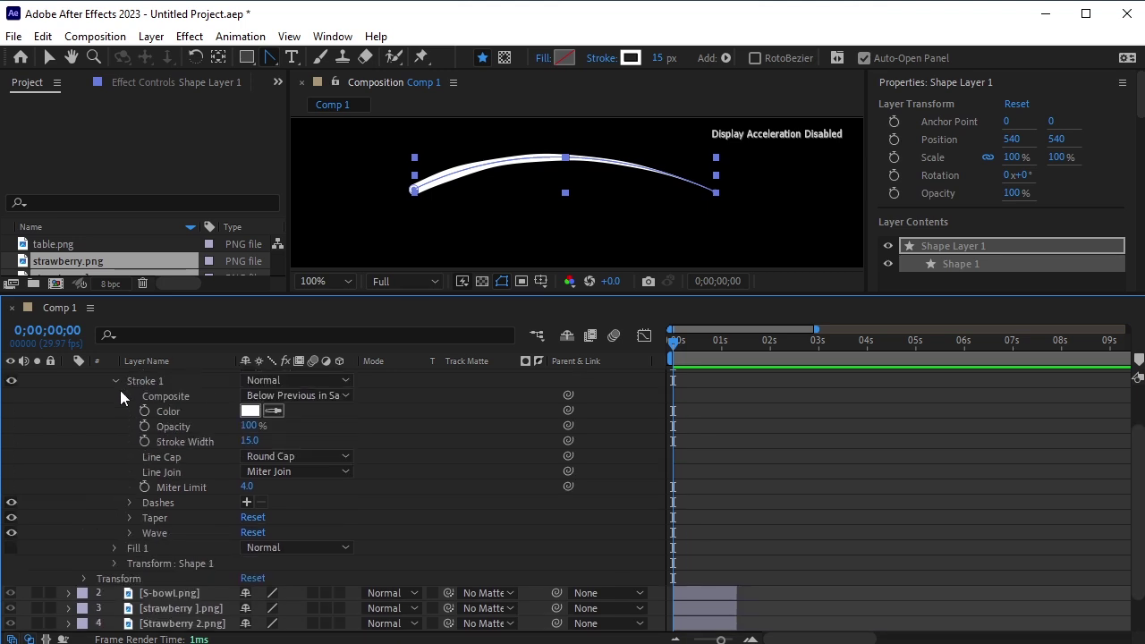
left_click(118, 381)
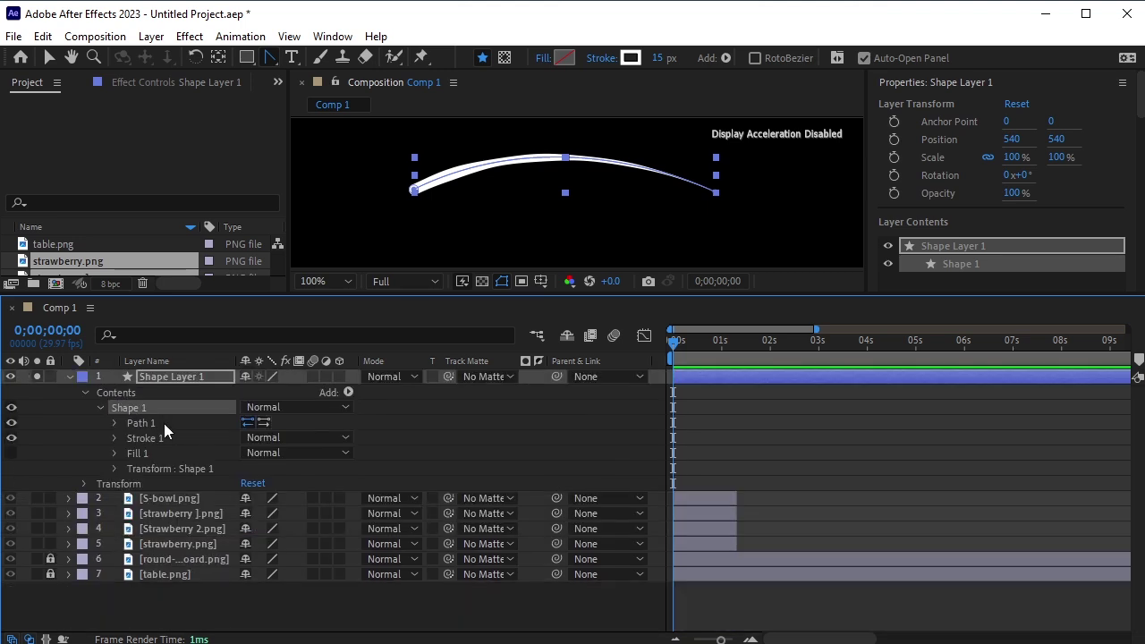
left_click(348, 393)
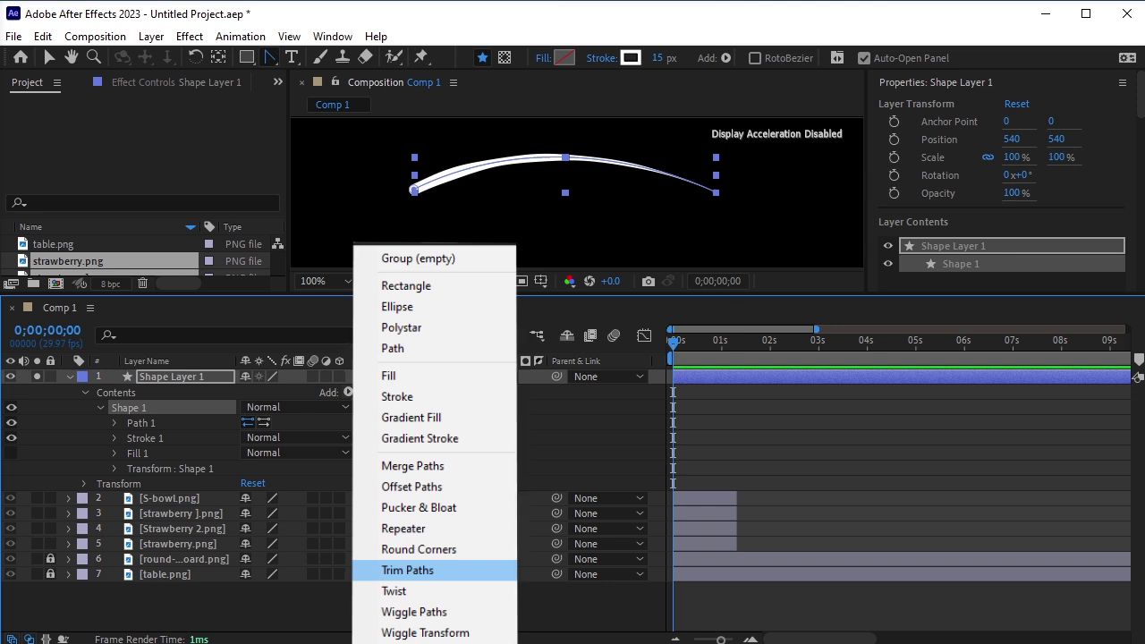
key("Return")
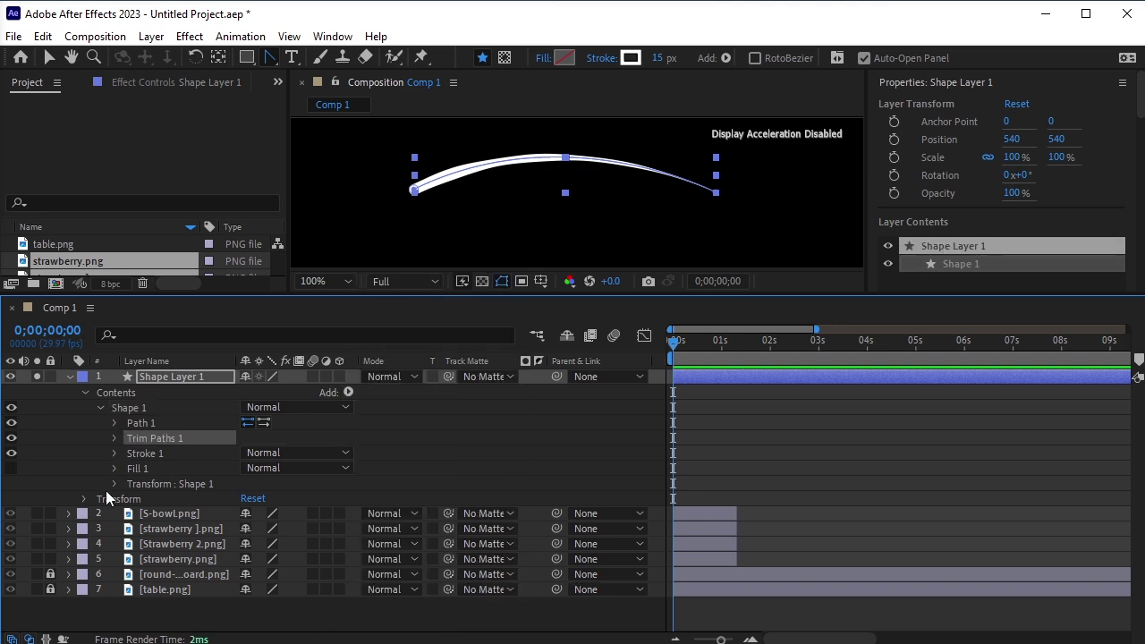
Expand Trim Paths 1 and keyframe its End value at 100% on frame 0 and 22% on frame 5
left_click(114, 438)
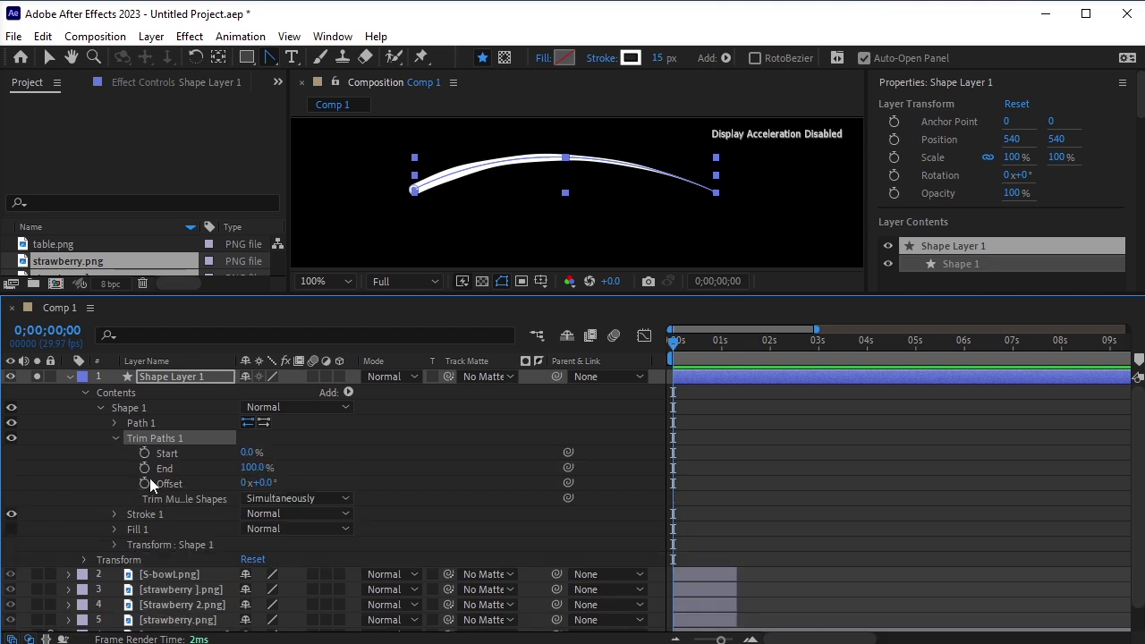
left_click(146, 468)
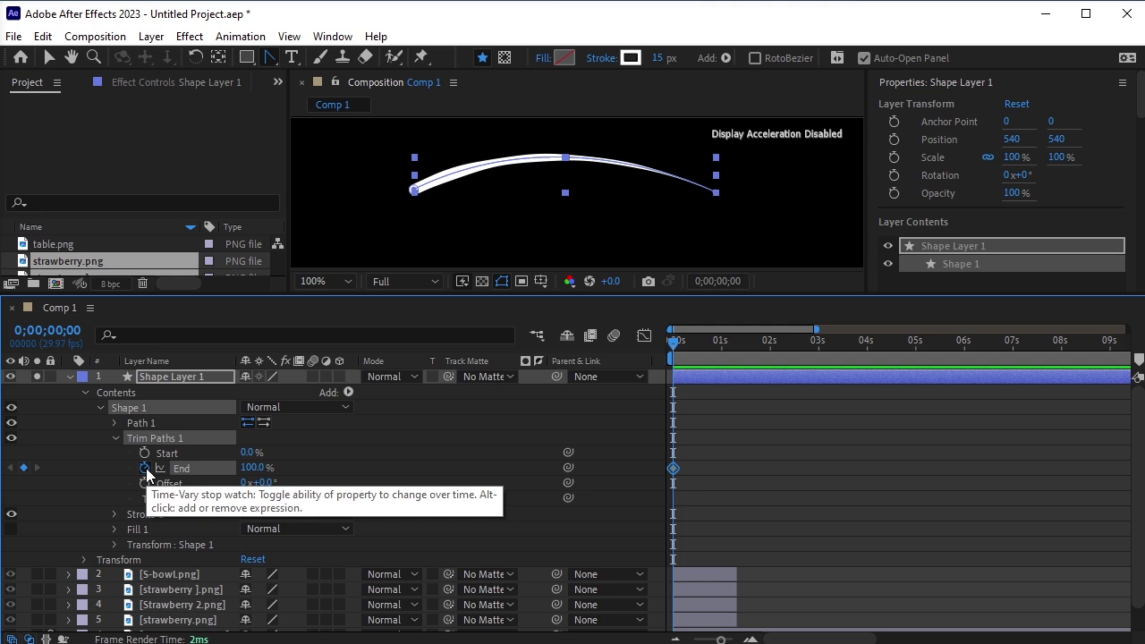
key("Page_Down")
key("Page_Down")
key("Page_Down")
key("Page_Down")
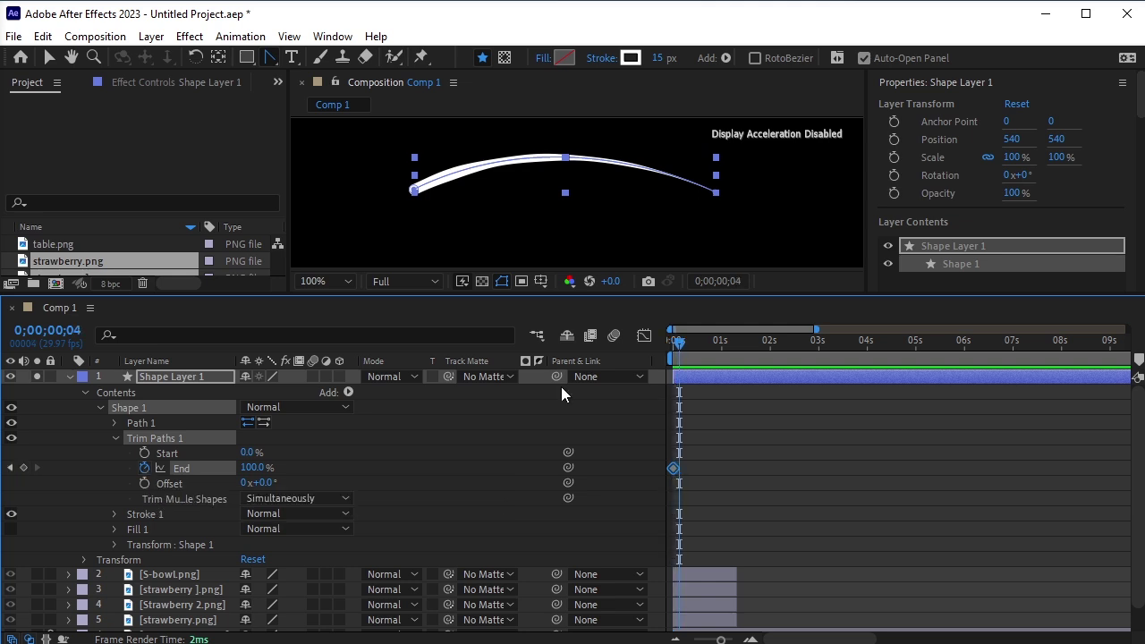
key("Page_Down")
left_click(253, 466)
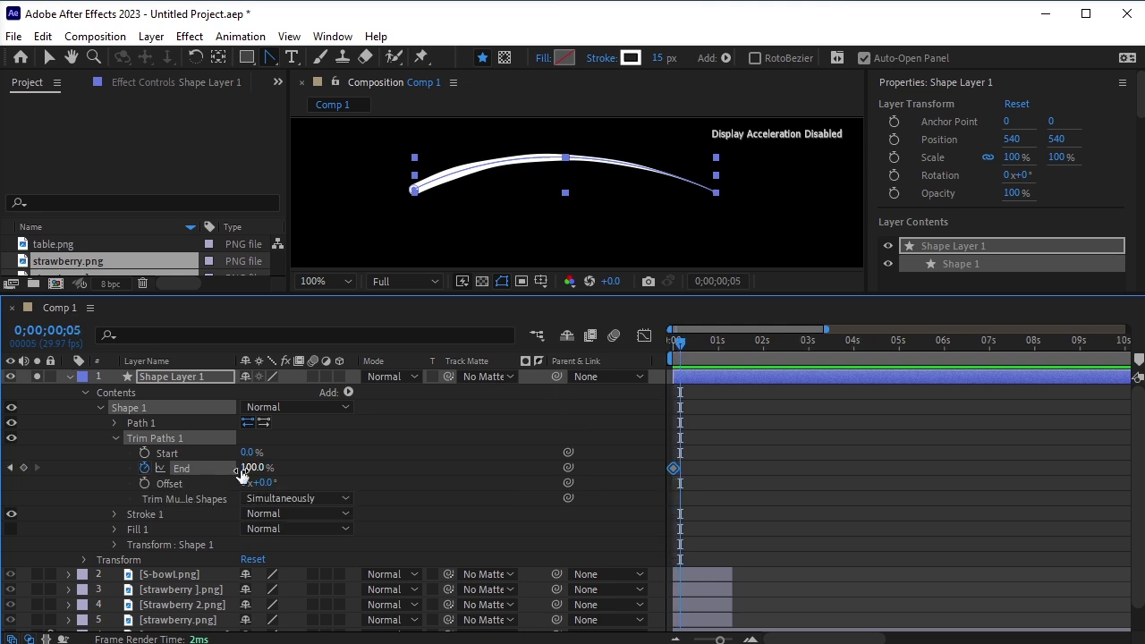
key("Return")
left_click_drag(271, 467, 210, 475)
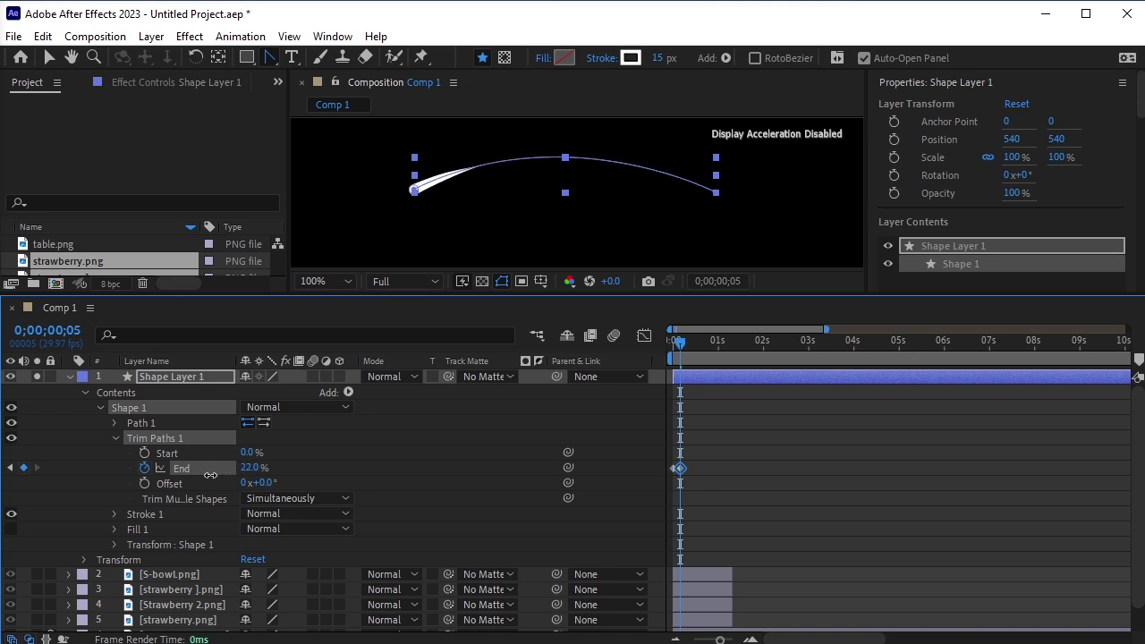
Add a third Trim Paths End keyframe at 0% a few frames on, shift it slightly further along the timeline, and preview the stroke
key("Page_Down")
key("Page_Down")
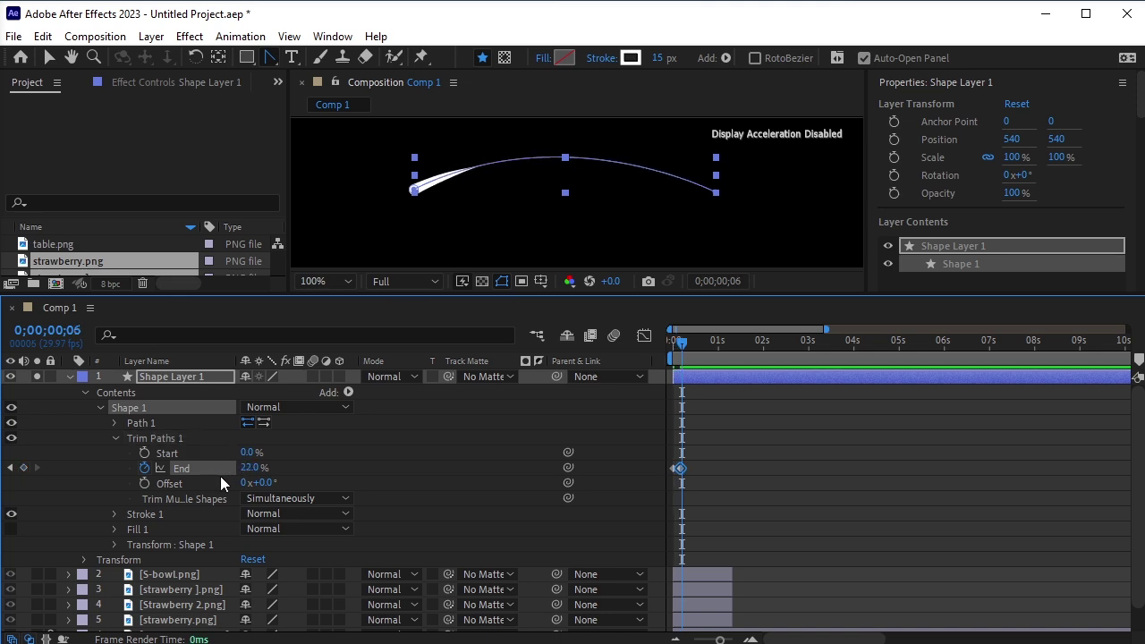
key("space")
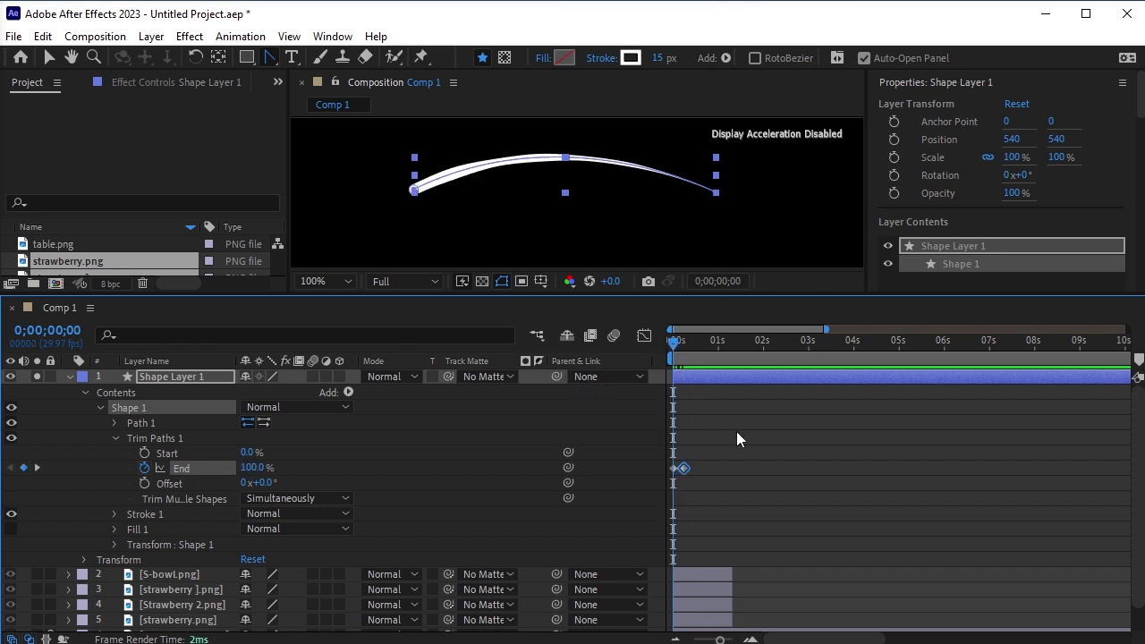
key("space")
left_click_drag(684, 467, 693, 467)
key("space")
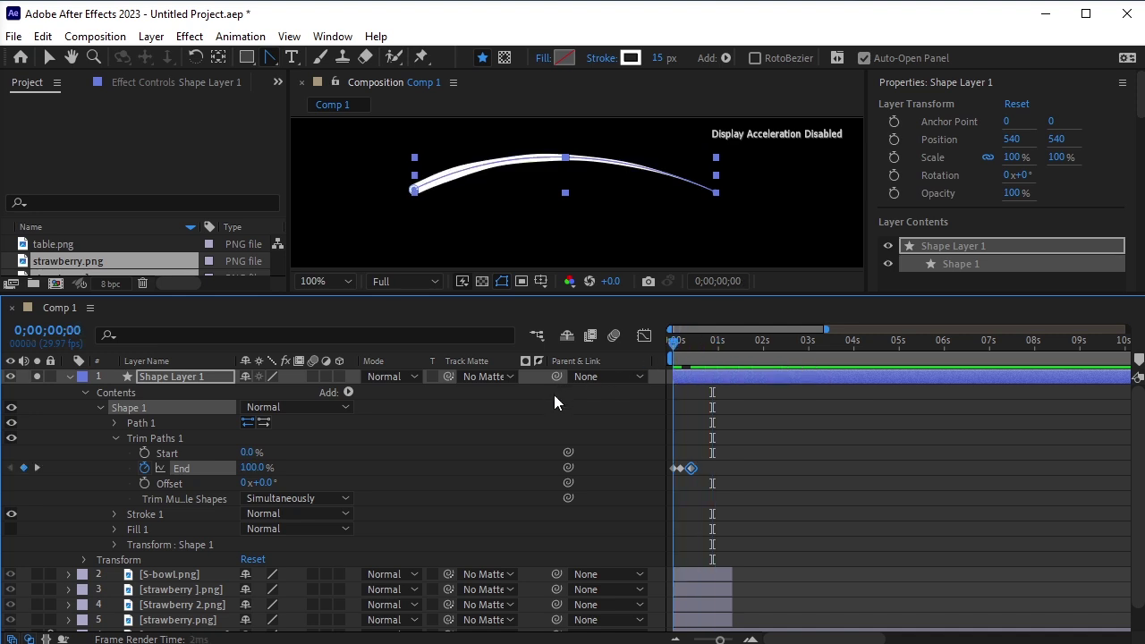
mouse_move(722, 356)
left_mouse_down()
mouse_move(665, 355)
mouse_move(578, 409)
left_mouse_up()
key("space")
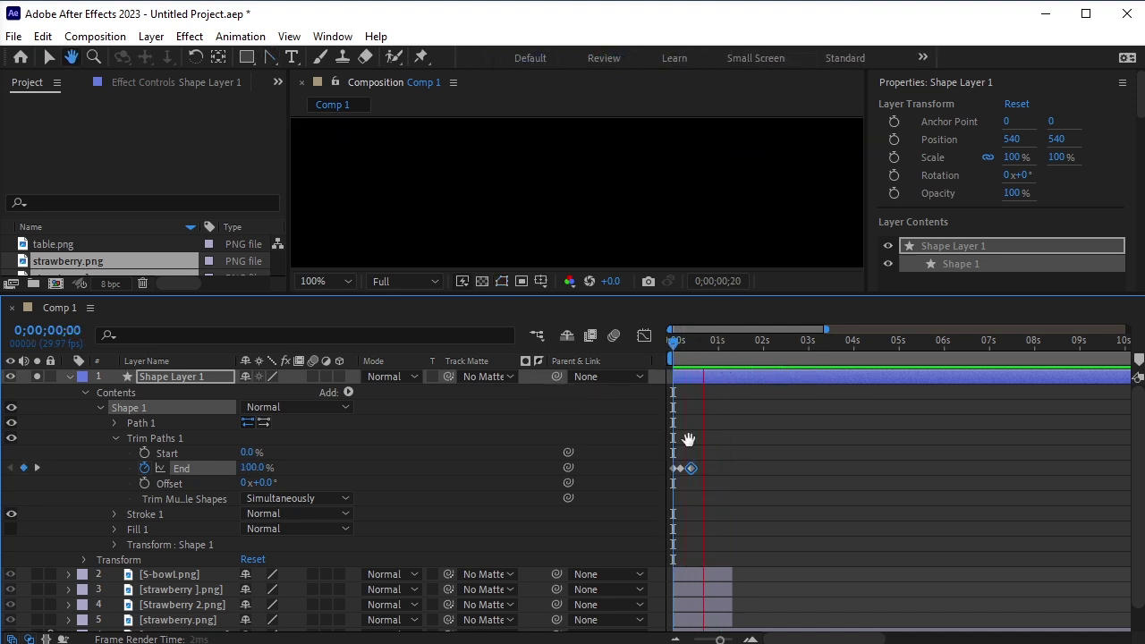
Apply Easy Ease to all three Trim Paths End keyframes and return to the start of the composition
key("space")
left_click_drag(723, 449, 665, 478)
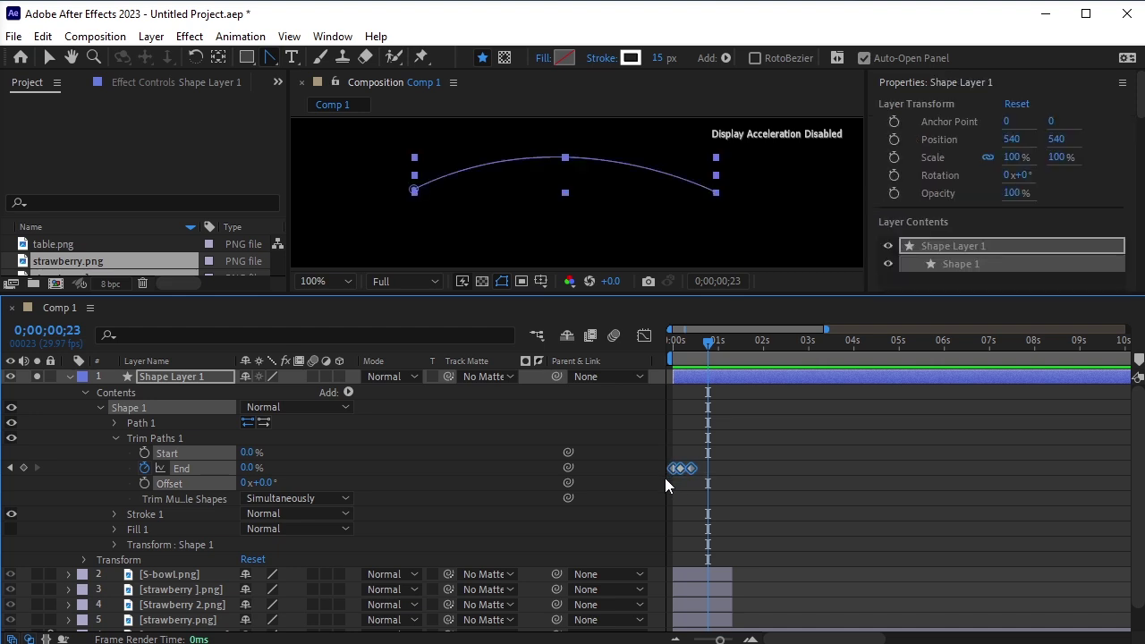
left_click_drag(706, 352, 533, 391)
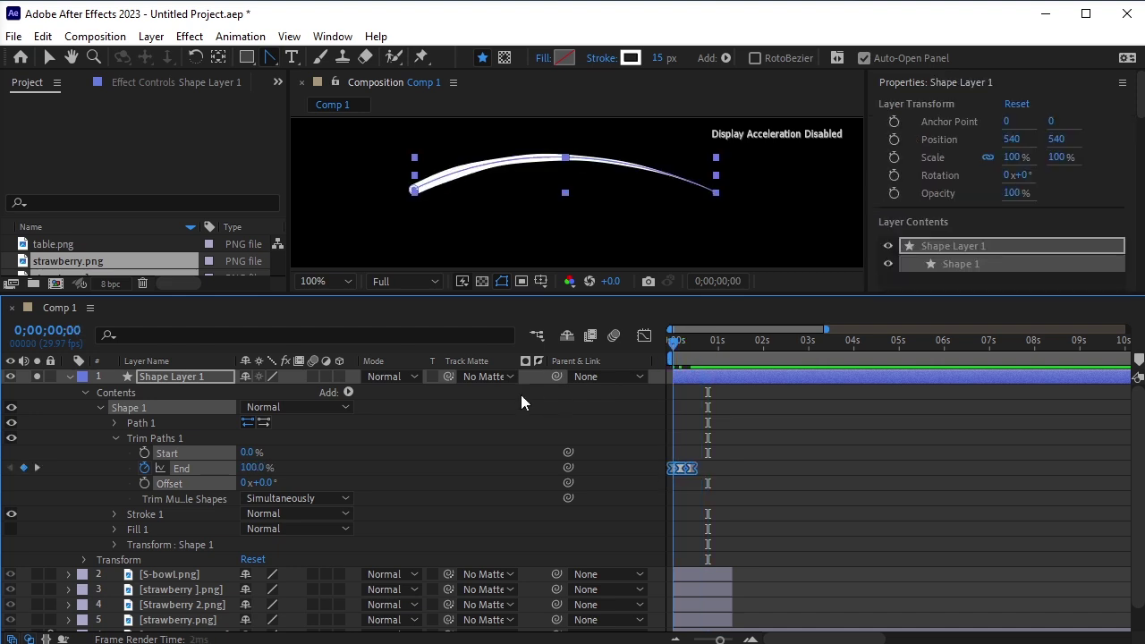
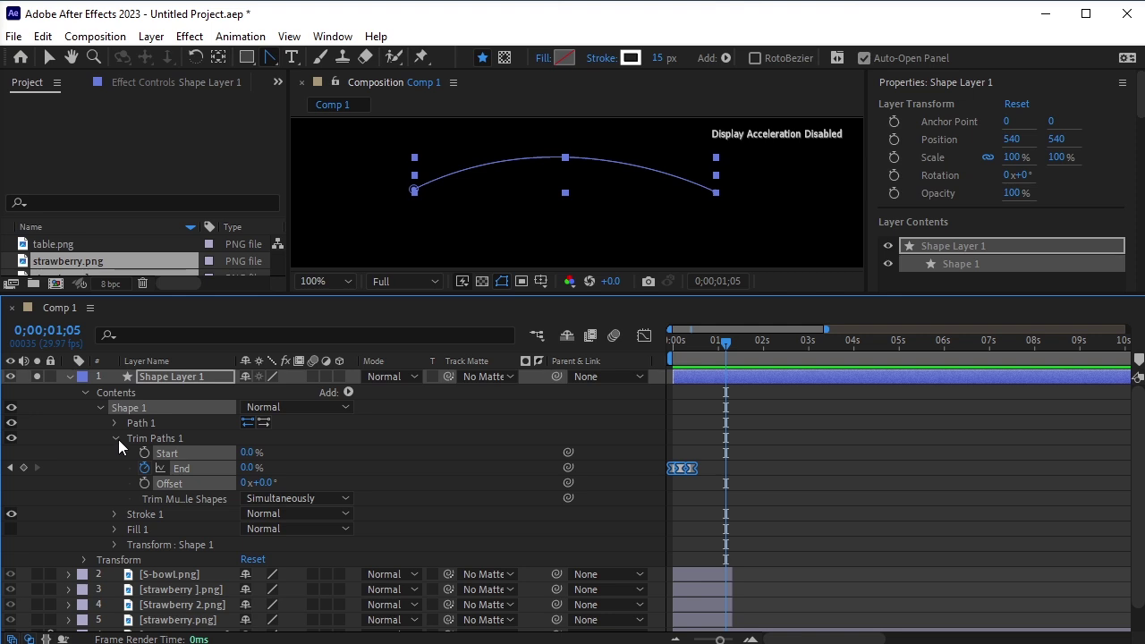
Collapse Trim Paths 1, add a Repeater to Shape 1, and set its Copies to 9
left_click(116, 438)
left_click(349, 392)
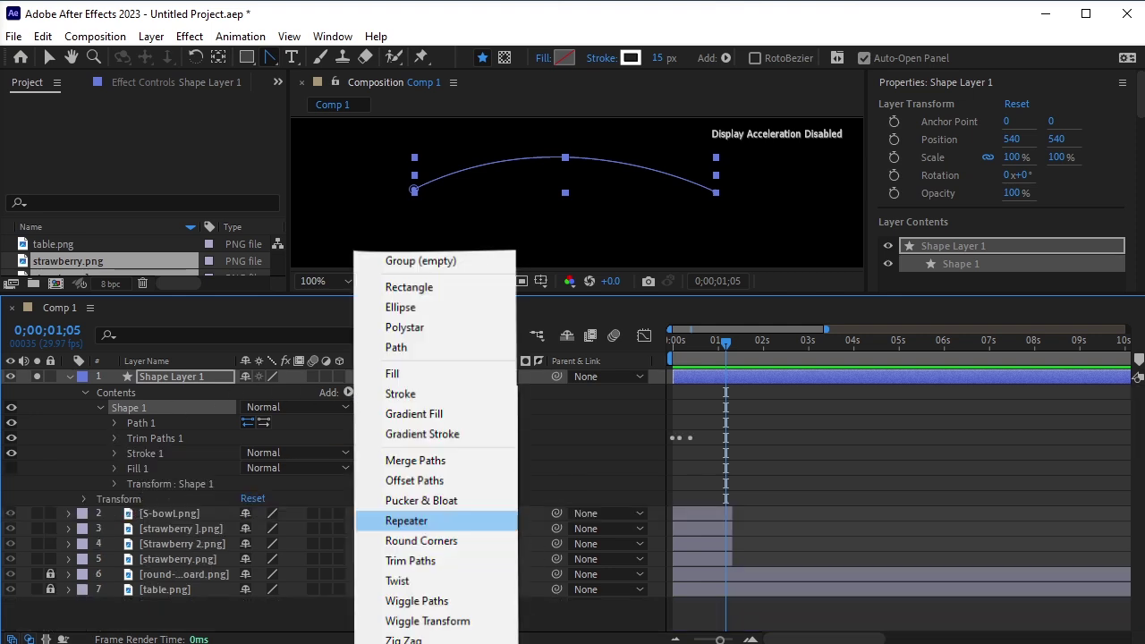
left_click(406, 520)
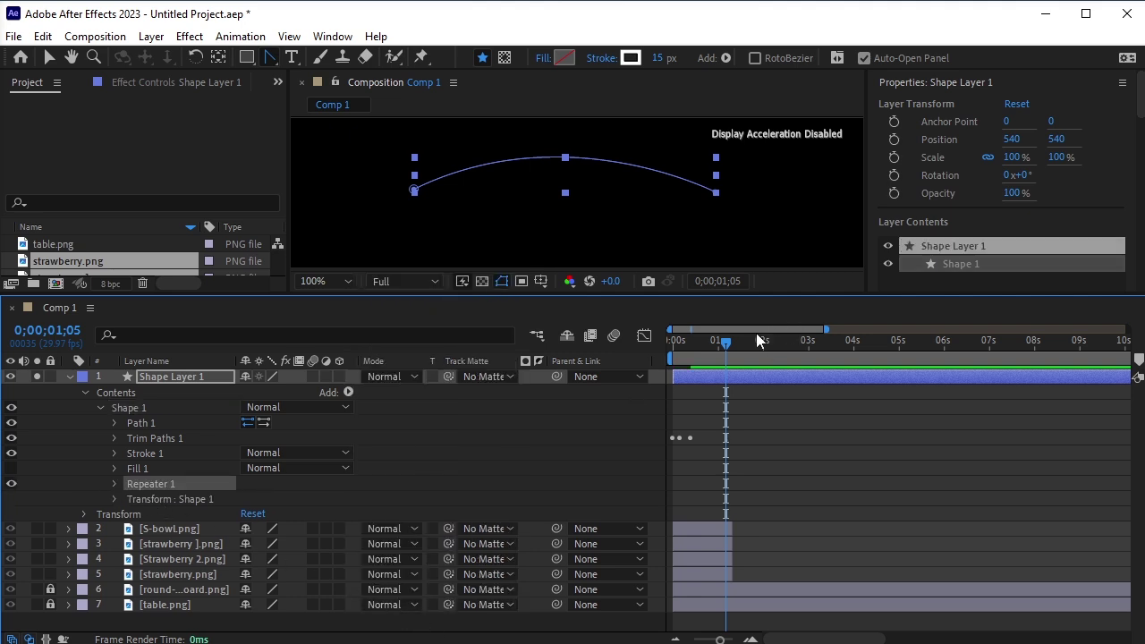
mouse_move(725, 342)
left_mouse_down()
mouse_move(683, 353)
mouse_move(677, 376)
left_mouse_up()
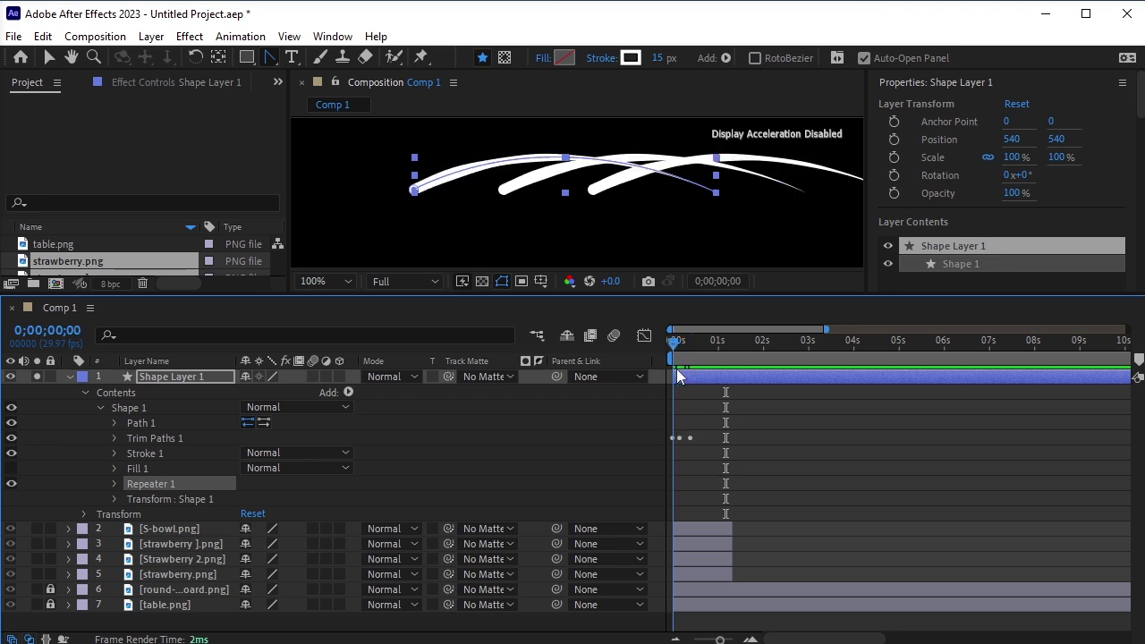
left_click(114, 483)
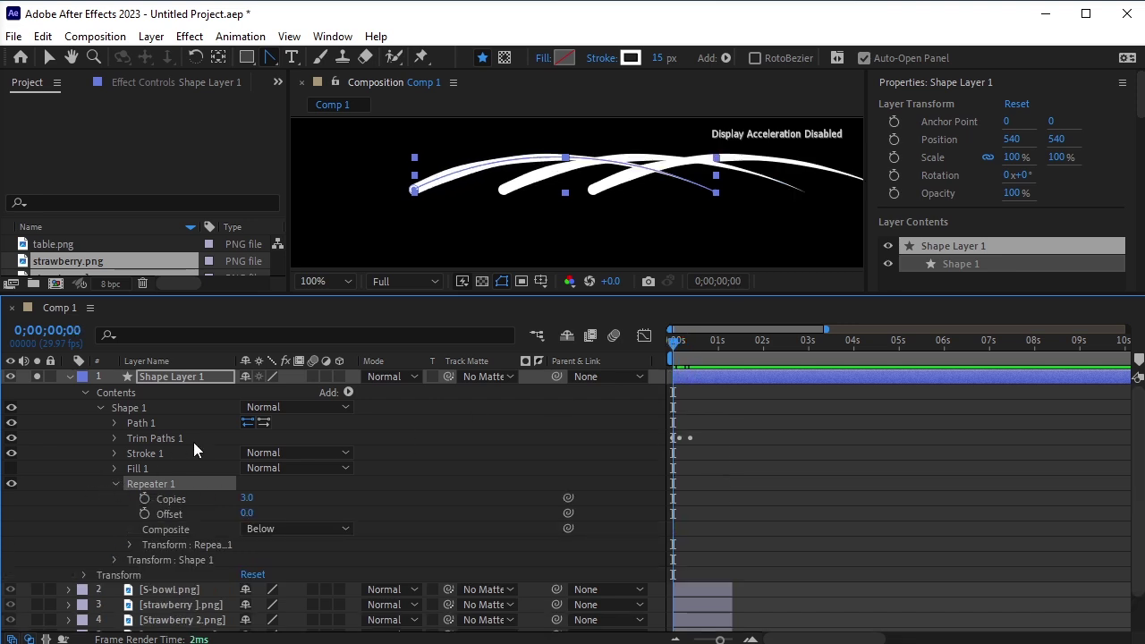
left_click(243, 499)
type("9")
key("Return")
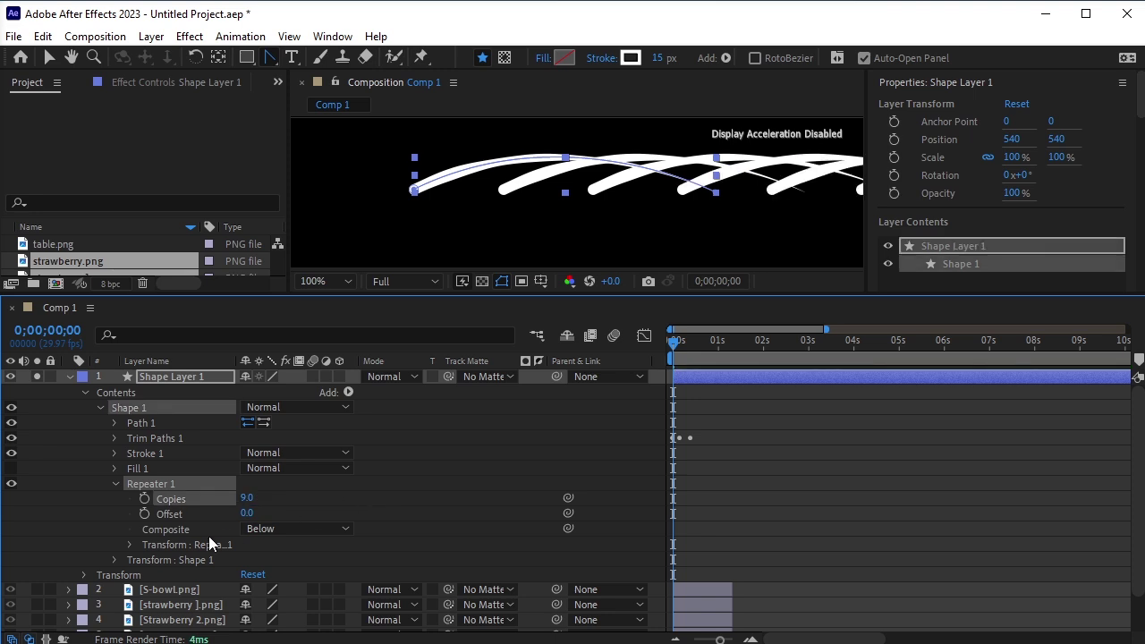
Expand the Repeater's transform properties and set its horizontal Position to 0
left_click(128, 546)
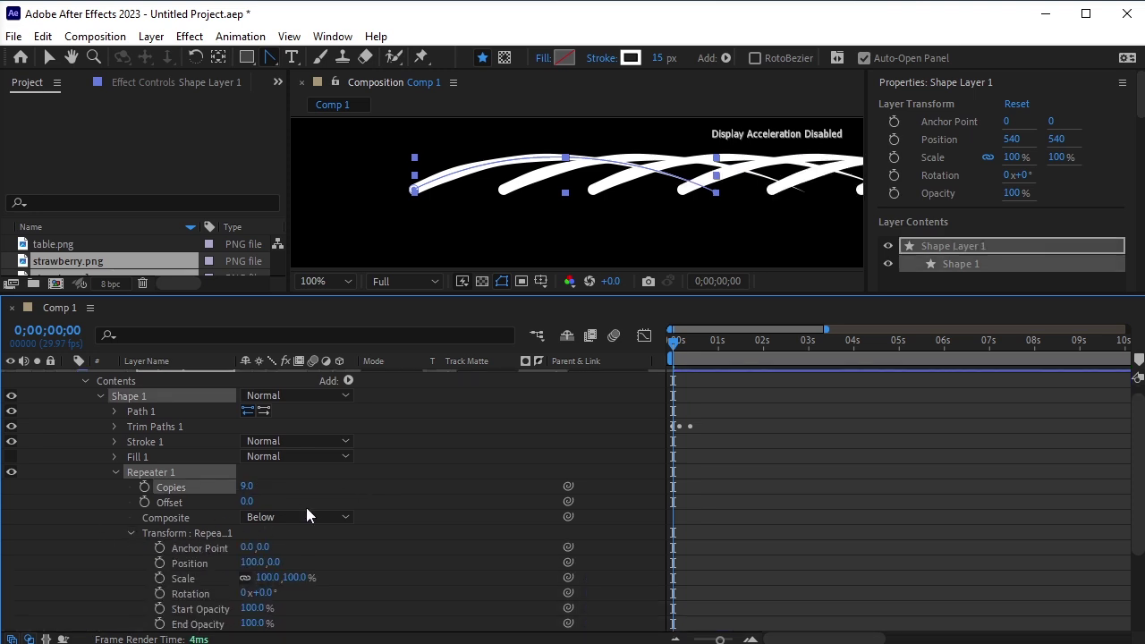
scroll(306, 508, "down", 3)
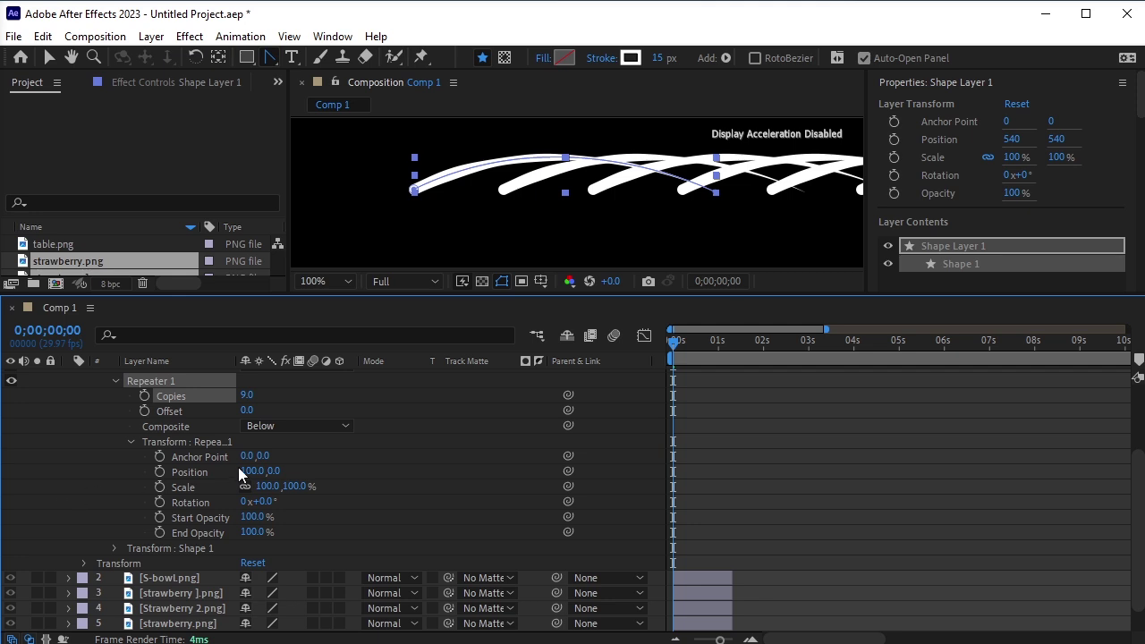
left_click(254, 471)
type("0")
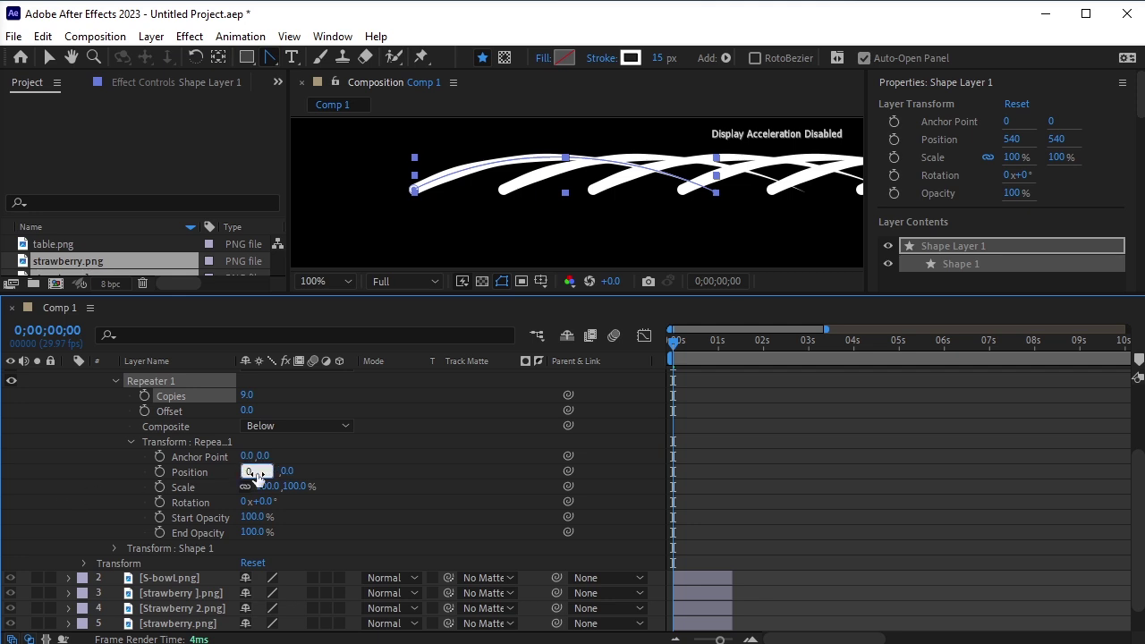
key("Return")
Fit the whole composition in an enlarged viewer and set the Repeater's Rotation to 41°
left_click_drag(260, 501, 285, 499)
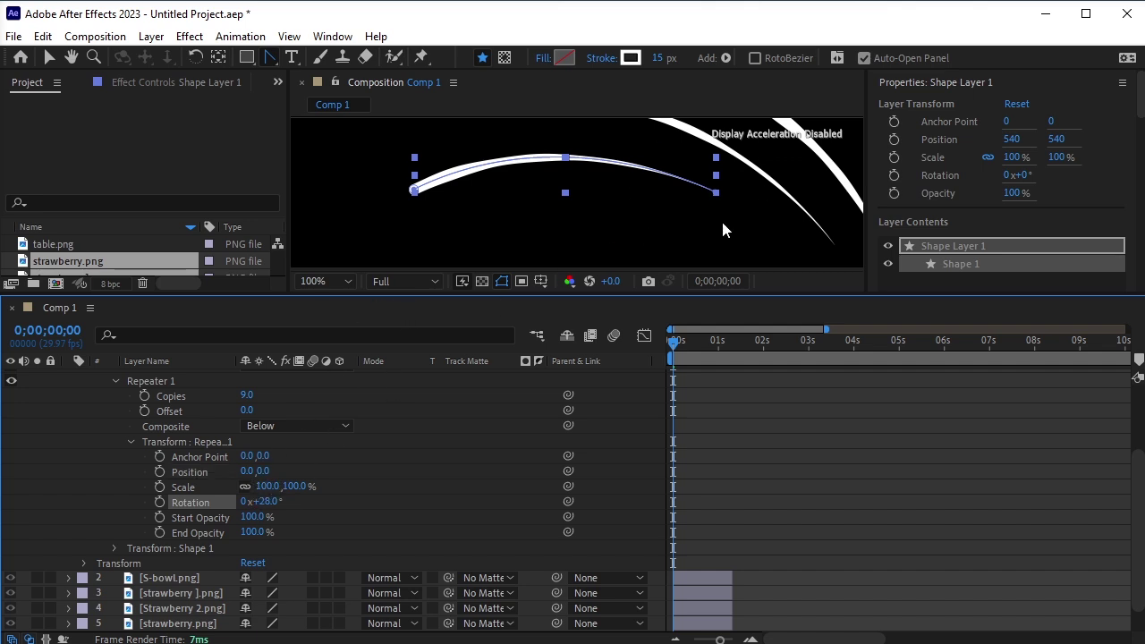
left_click_drag(573, 297, 546, 372)
left_click(337, 368)
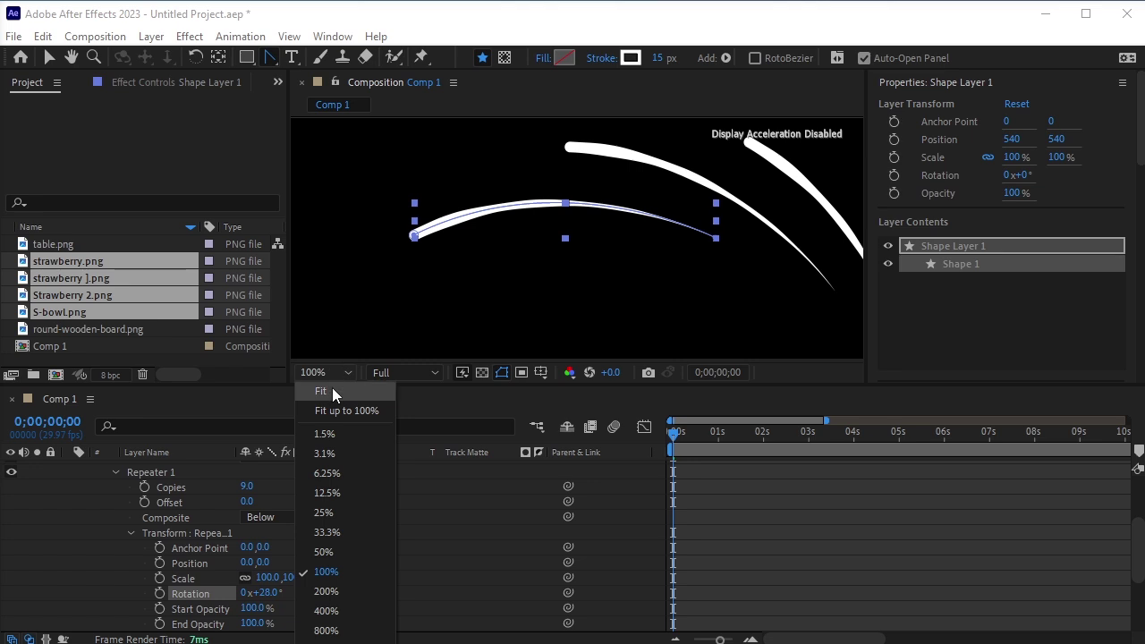
left_click(332, 389)
left_click_drag(255, 598, 273, 592)
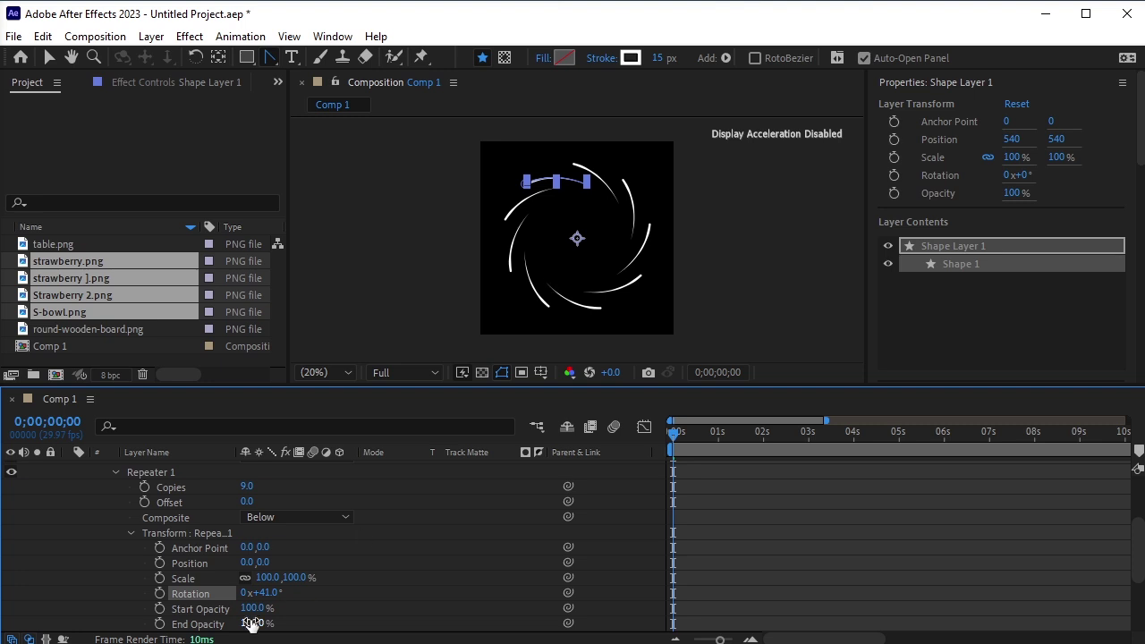
Set the Repeater's Anchor Point to 142, -193 to reshape the radial burst of lines
left_click_drag(248, 548, 306, 456)
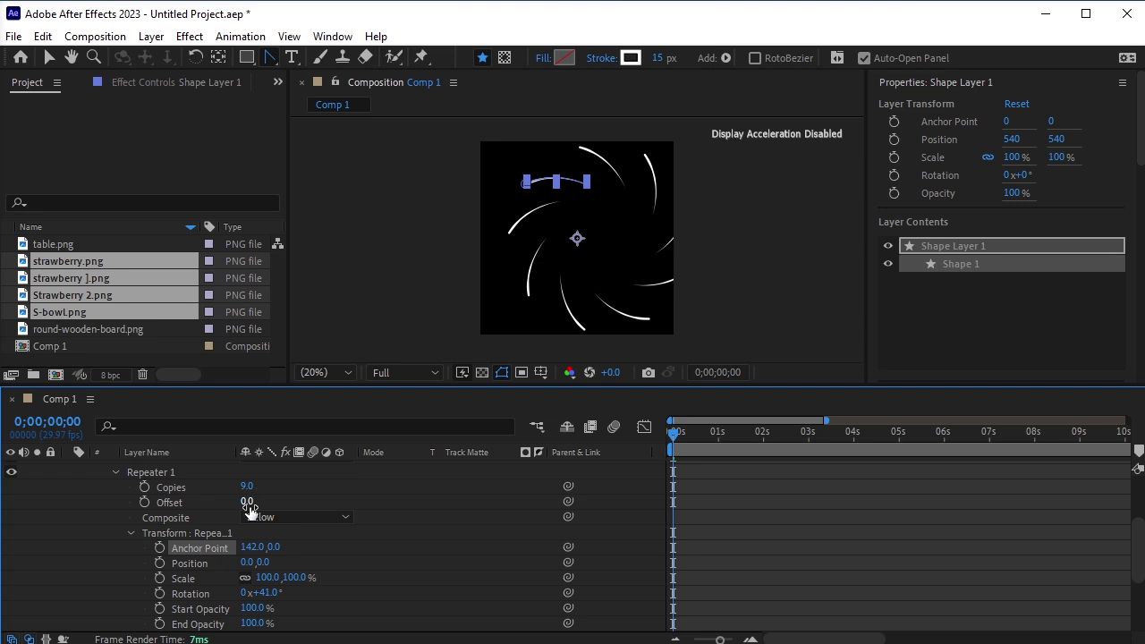
left_click_drag(271, 547, 107, 553)
key("y")
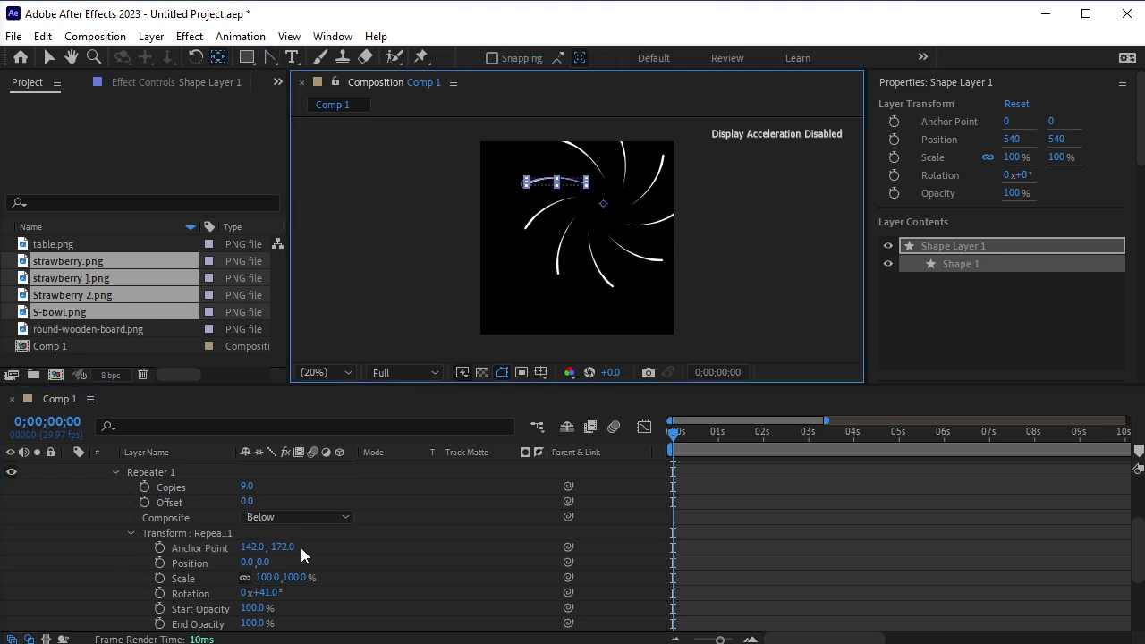
mouse_move(284, 547)
left_mouse_down()
mouse_move(324, 543)
mouse_move(281, 529)
left_mouse_up()
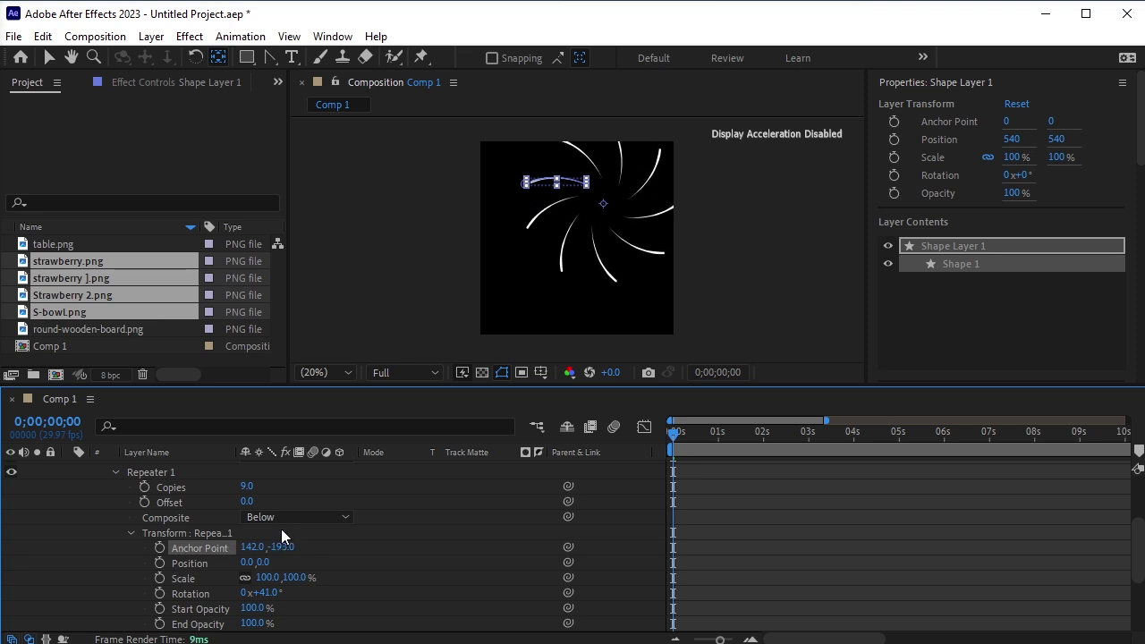
Switch back to the Selection tool and preview the animation of the repeated lines
key("v")
left_click(620, 280)
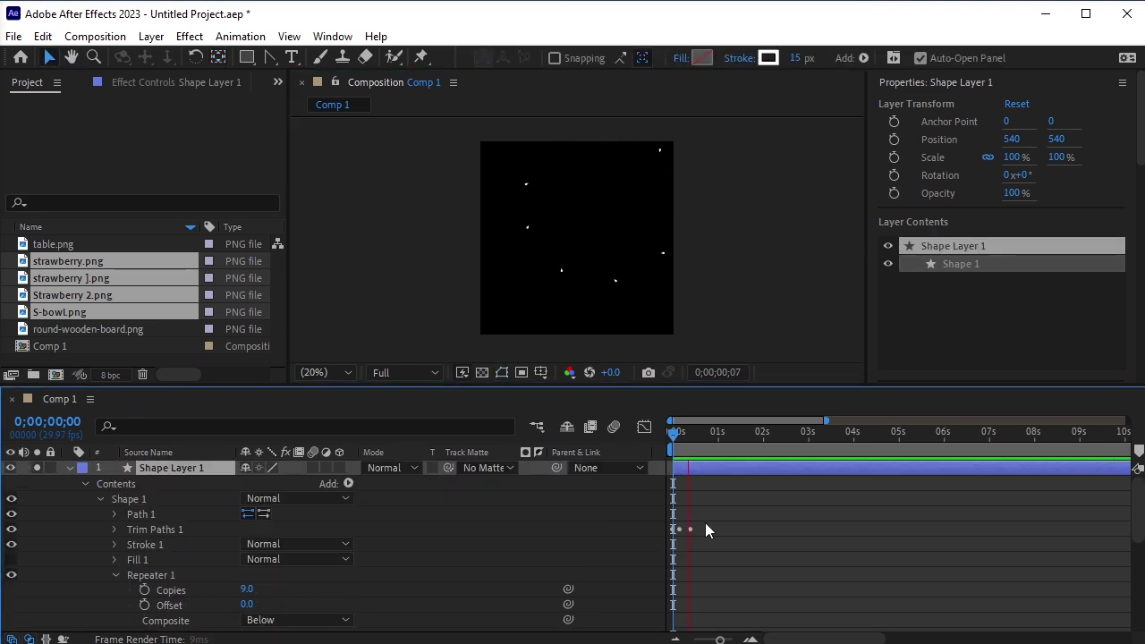
left_click(709, 451)
key("space")
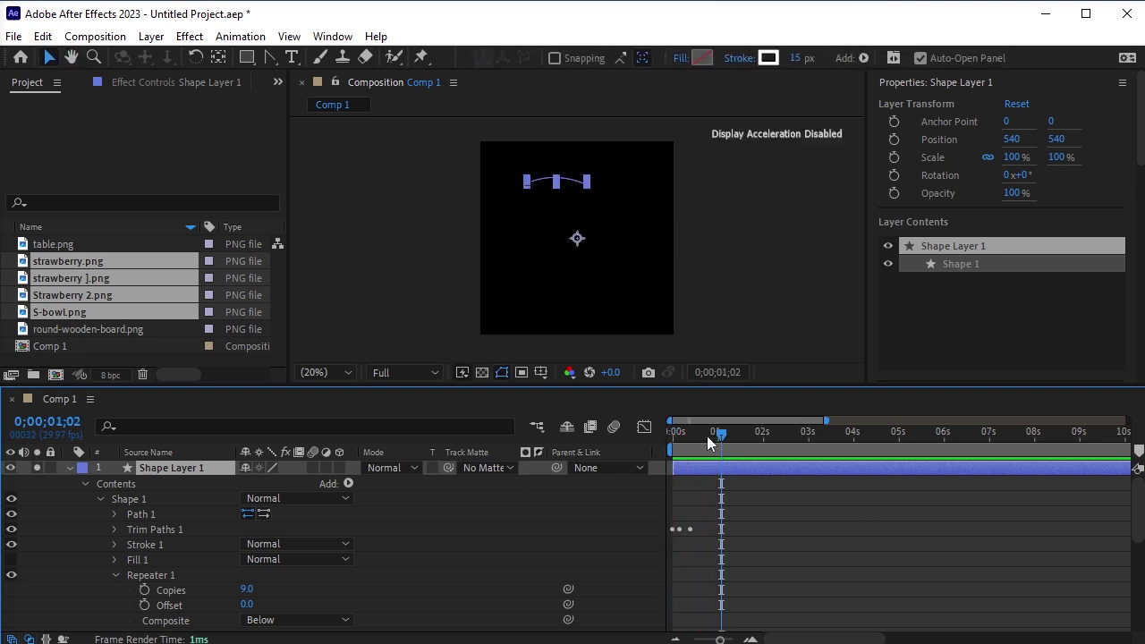
Collapse Shape Layer 1 and nudge the radial burst down and left to position 465, 680
left_click(69, 468)
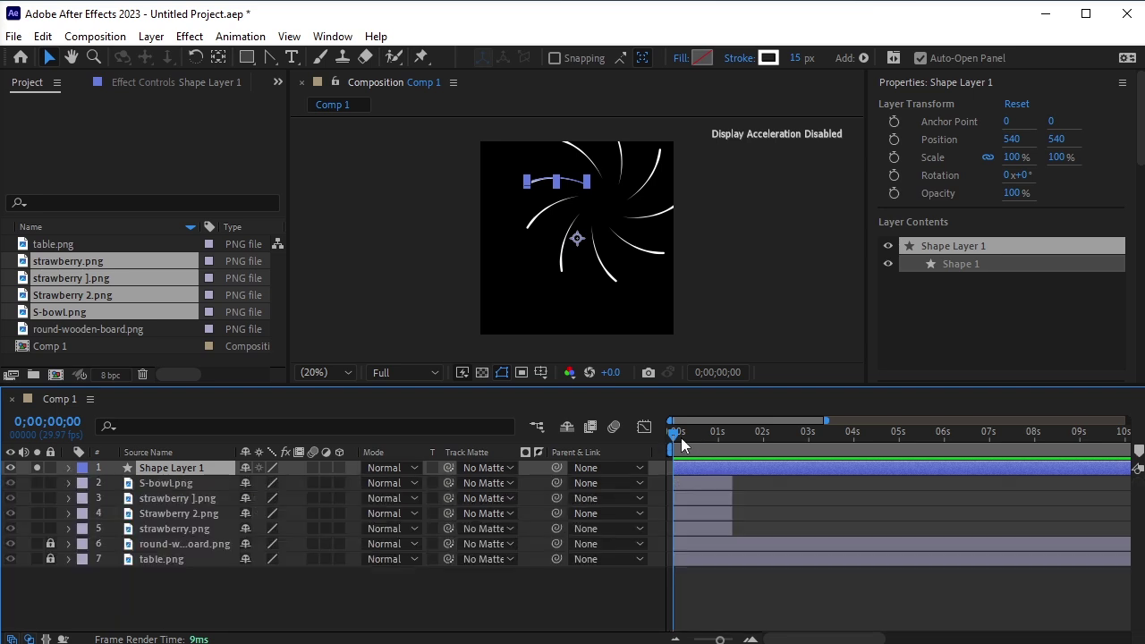
key("shift+Down")
key("shift+Down")
key("shift+Down")
key("shift+Down")
key("shift+Down")
key("shift+Down")
key("shift+Down")
key("shift+Left")
key("shift+Left")
key("shift+Left")
key("Left")
key("Left")
key("Left")
key("Left")
key("Left")
key("shift+Down")
key("shift+Down")
key("shift+Down")
key("shift+Down")
key("shift+Down")
key("shift+Down")
key("shift+Down")
key("shift+Left")
key("shift+Left")
key("shift+Left")
key("shift+Left")
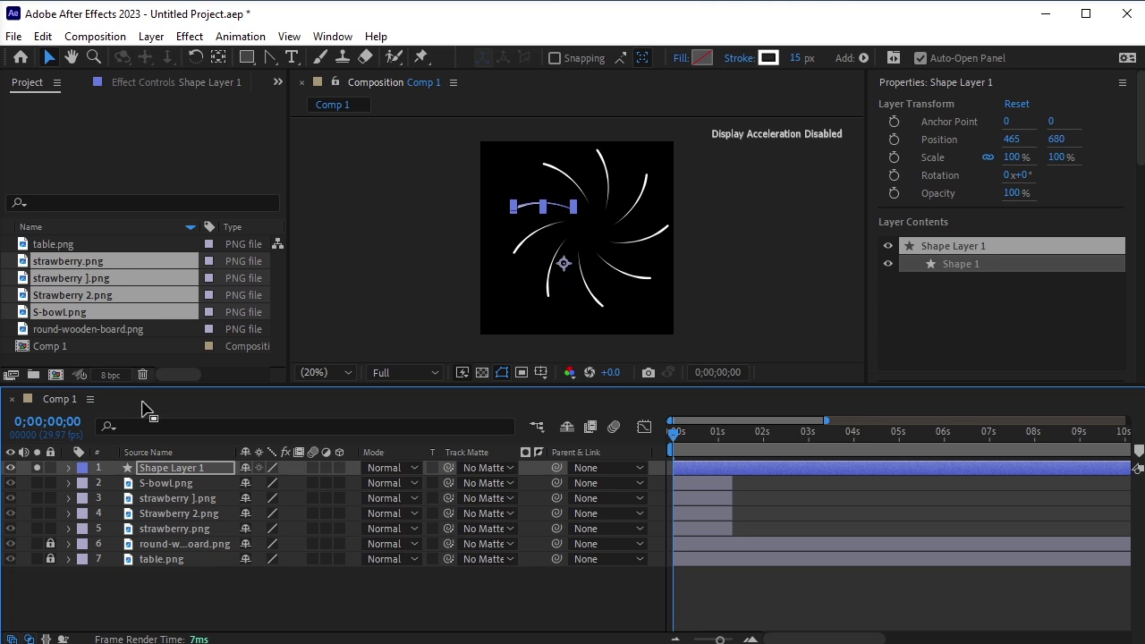
Turn off solo for Shape Layer 1, and set its stroke width to 33 px and its scale to 50%
left_click(36, 467)
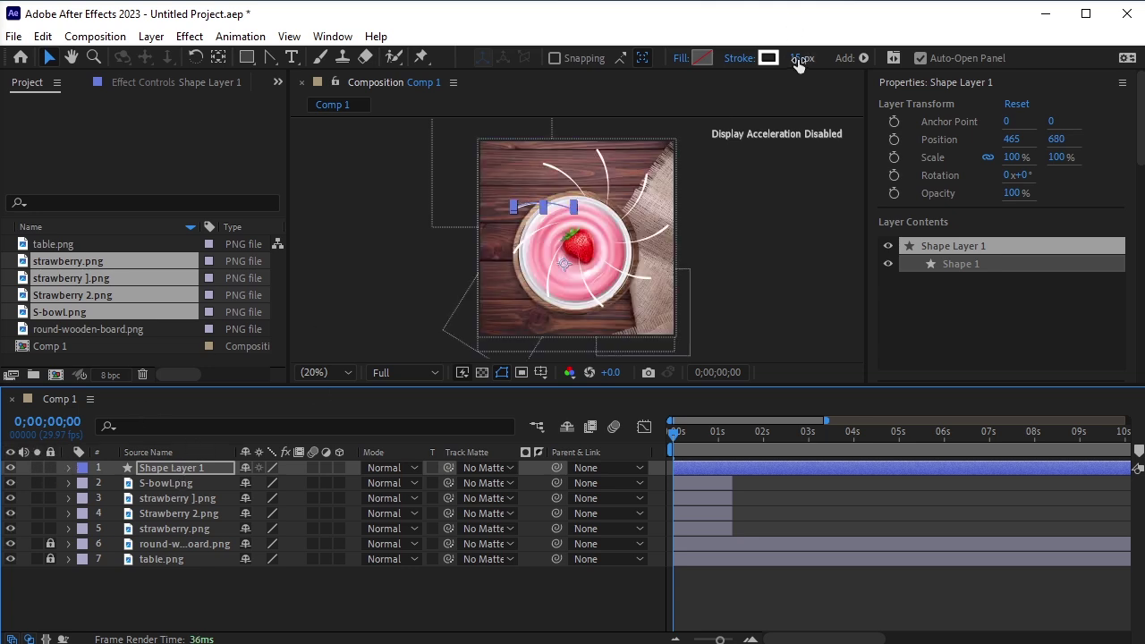
left_click_drag(797, 60, 816, 59)
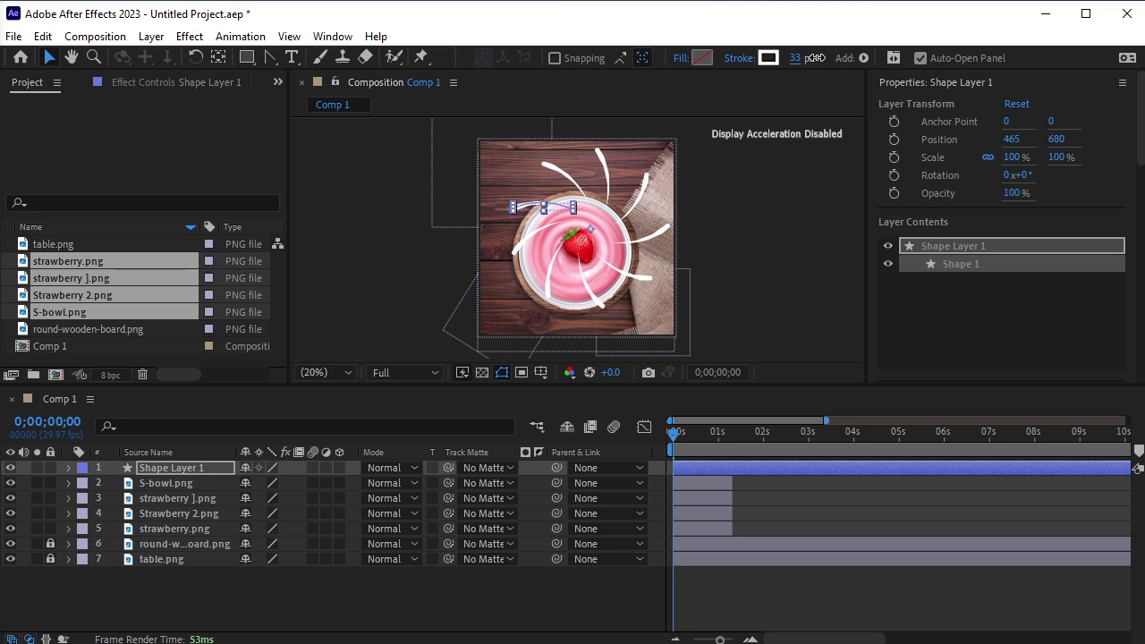
key("s")
left_click_drag(302, 483, 265, 490)
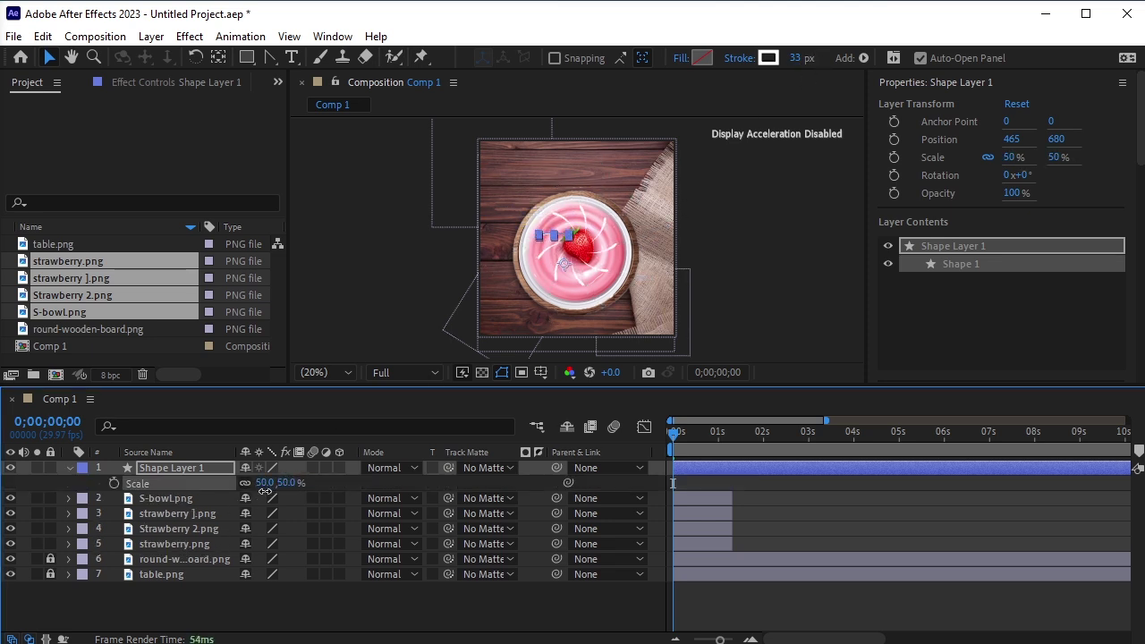
Nudge the radial burst to position 471, 710 around the bowl's strawberry and preview the composition
scroll(581, 263, "up", 2)
key("Right")
key("Right")
key("Down")
key("Down")
key("Down")
key("Down")
key("Down")
key("Down")
key("Down")
key("Down")
key("Down")
key("space")
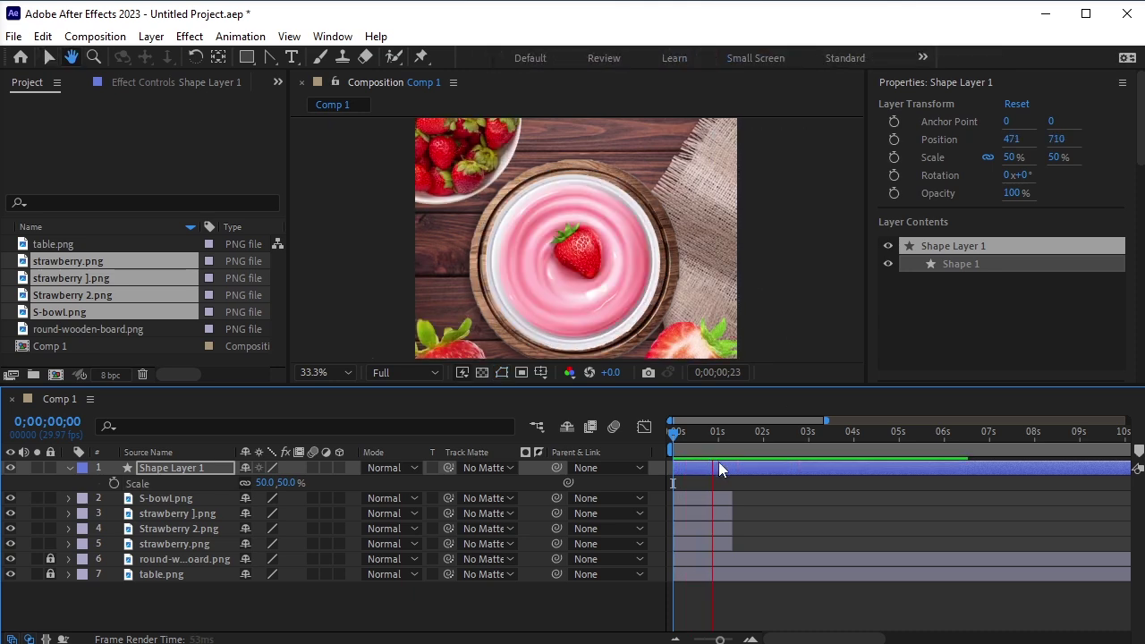
key("space")
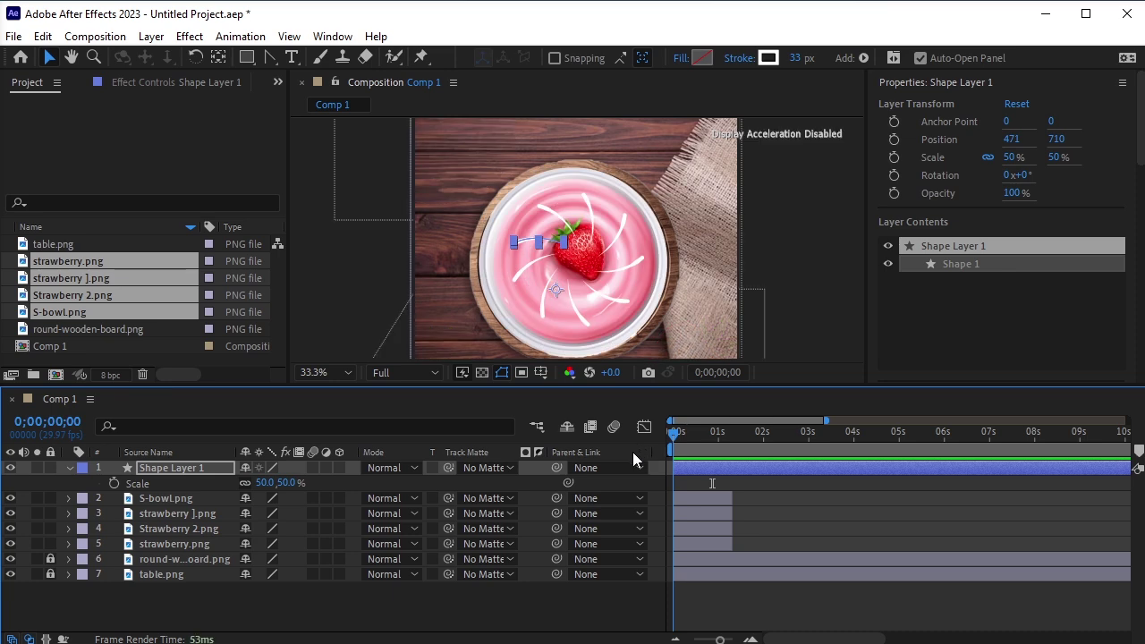
Reveal Shape Layer 1's animated properties and preview the timing of its lines from the start of the composition
left_click_drag(675, 488, 690, 488)
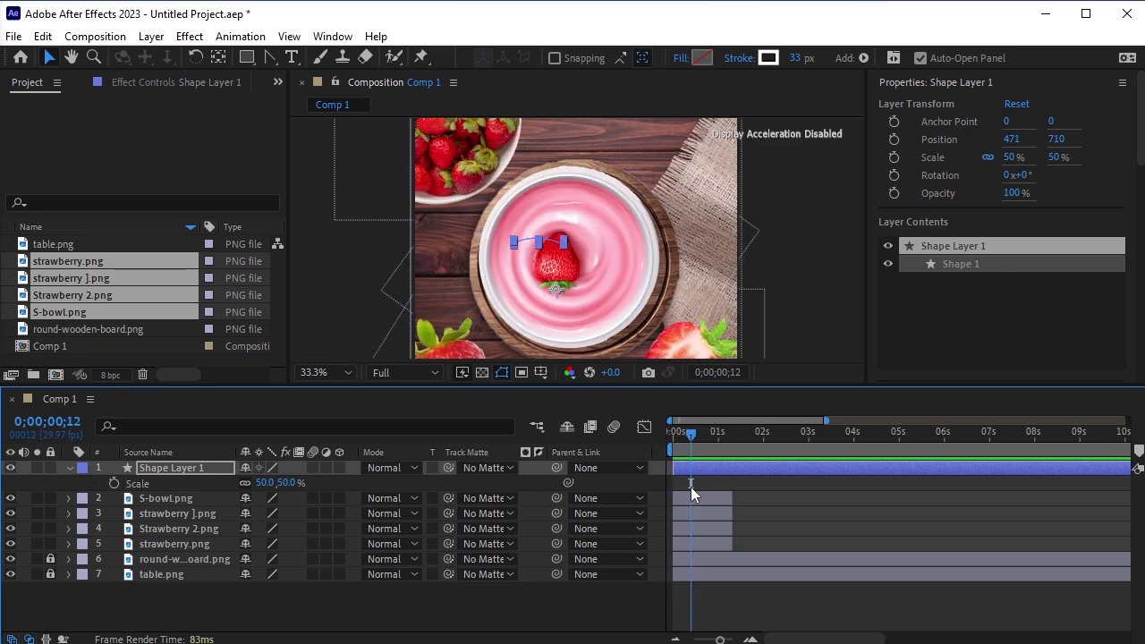
key("u")
left_click_drag(690, 447, 671, 447)
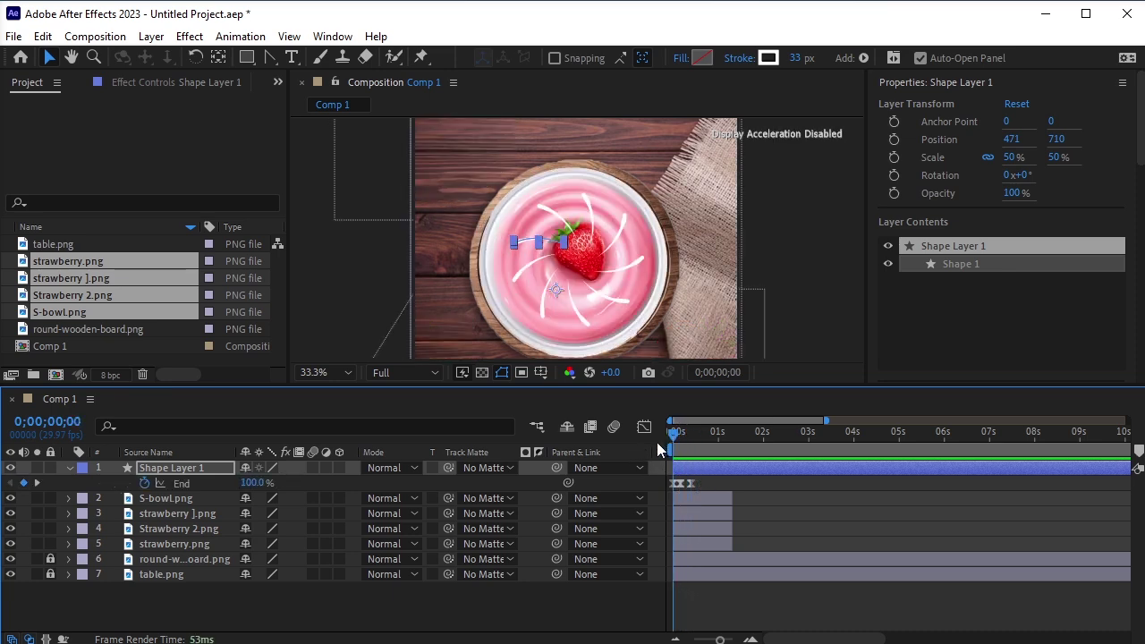
key("space")
key("space")
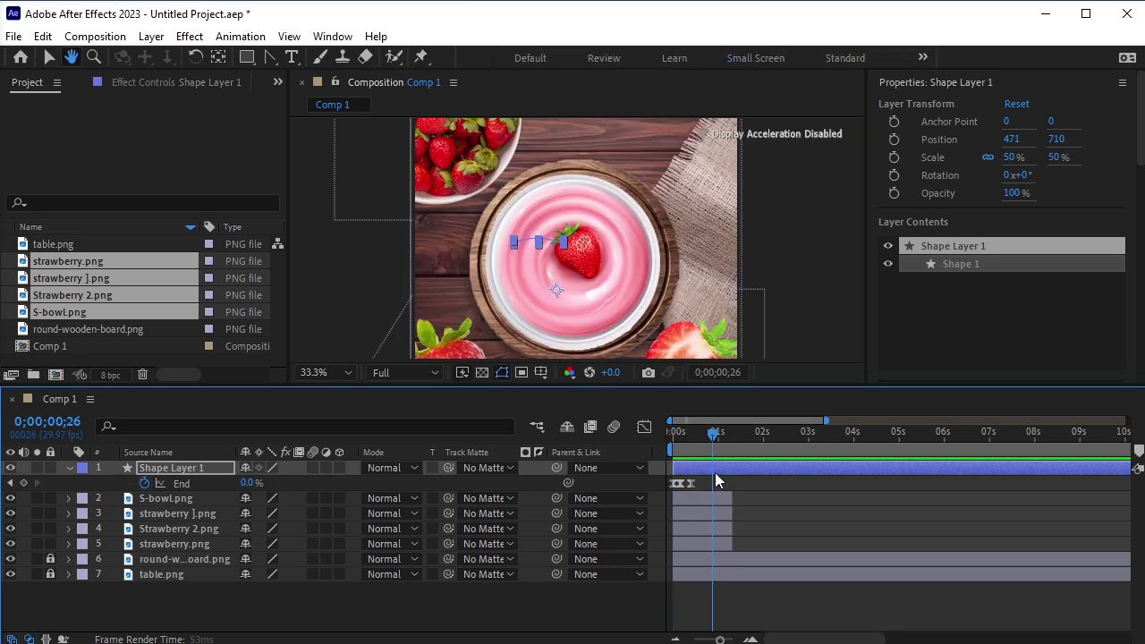
Shift Shape Layer 1 in time to start at about frame 12 and preview the composition from the beginning
left_click_drag(707, 468, 727, 466)
key("Home")
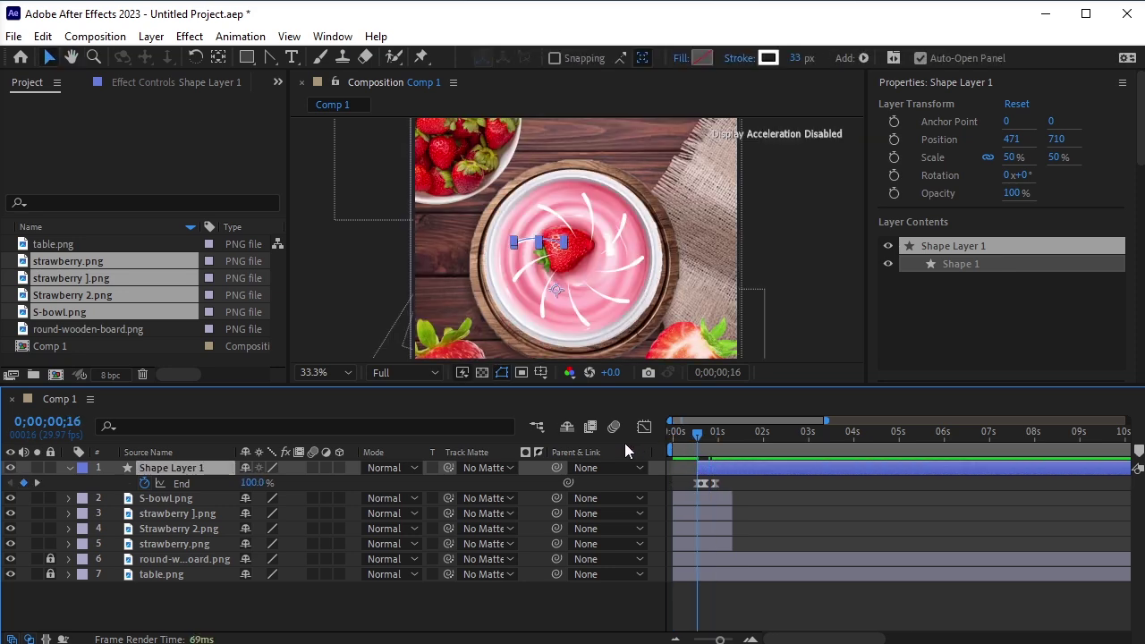
key("space")
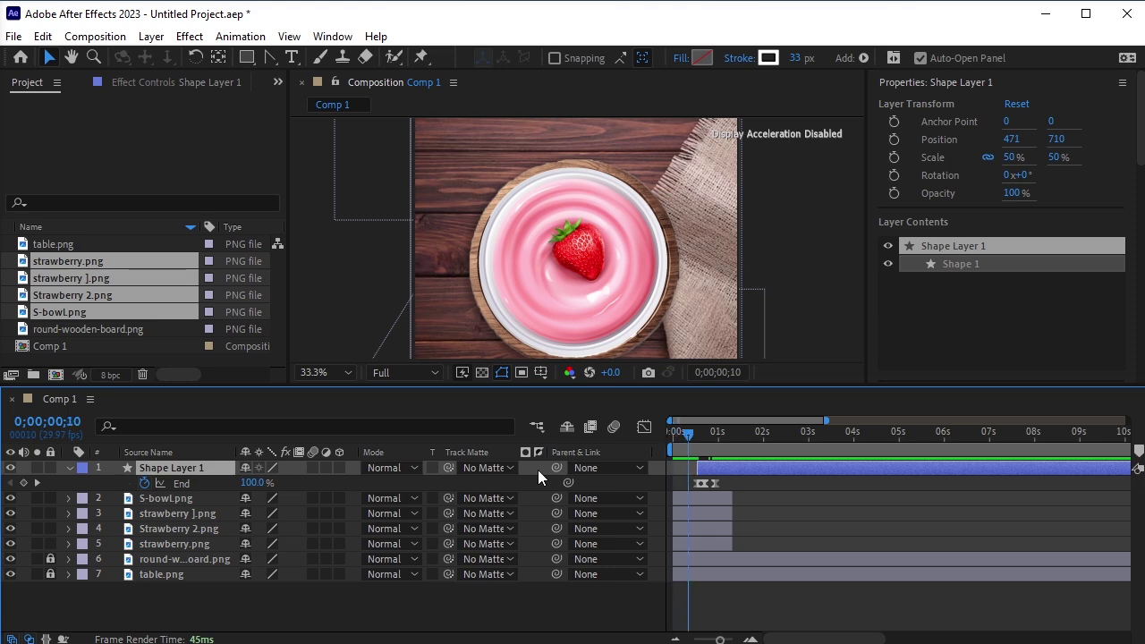
left_click_drag(763, 460, 661, 446)
key("space")
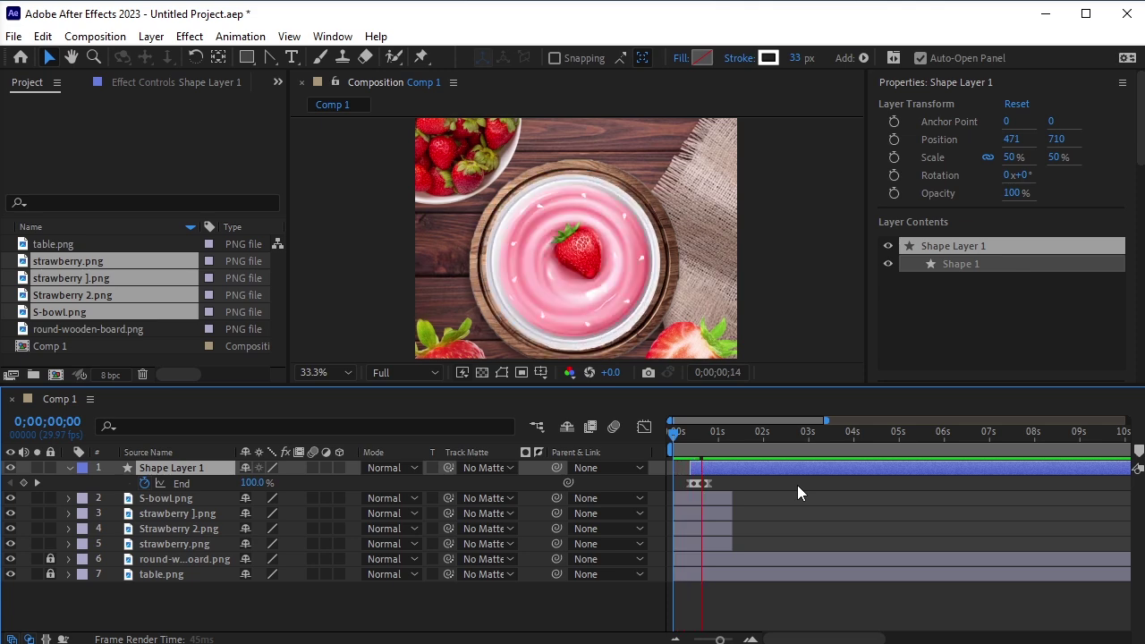
Trim the end of Shape Layer 1 to 0;00;01;09, matching the other fruit layers, and collapse its properties
left_click(761, 433)
left_click_drag(760, 436, 728, 444)
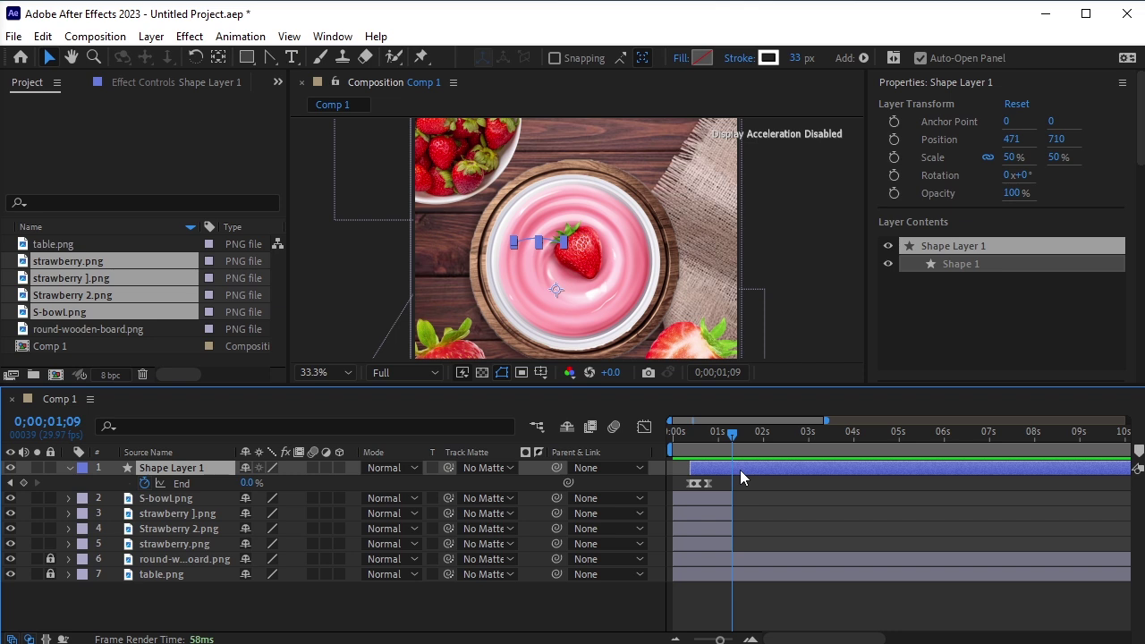
key("alt+bracketright")
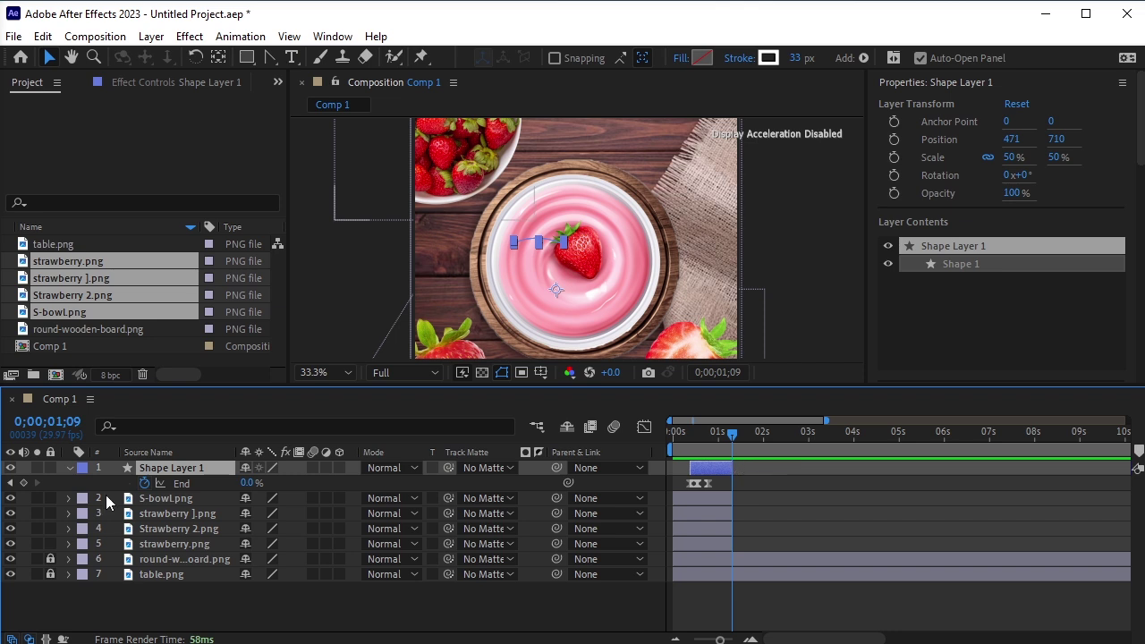
left_click(68, 468)
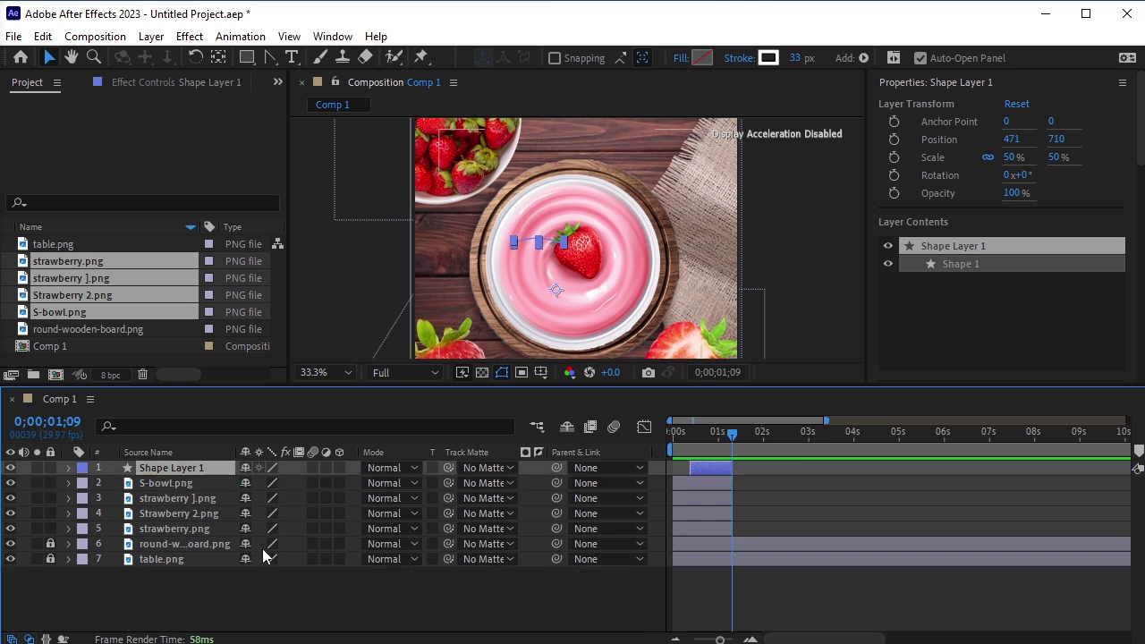
Fit the whole composition in the viewer and preview it from the first frame
left_click(323, 378)
left_click(327, 401)
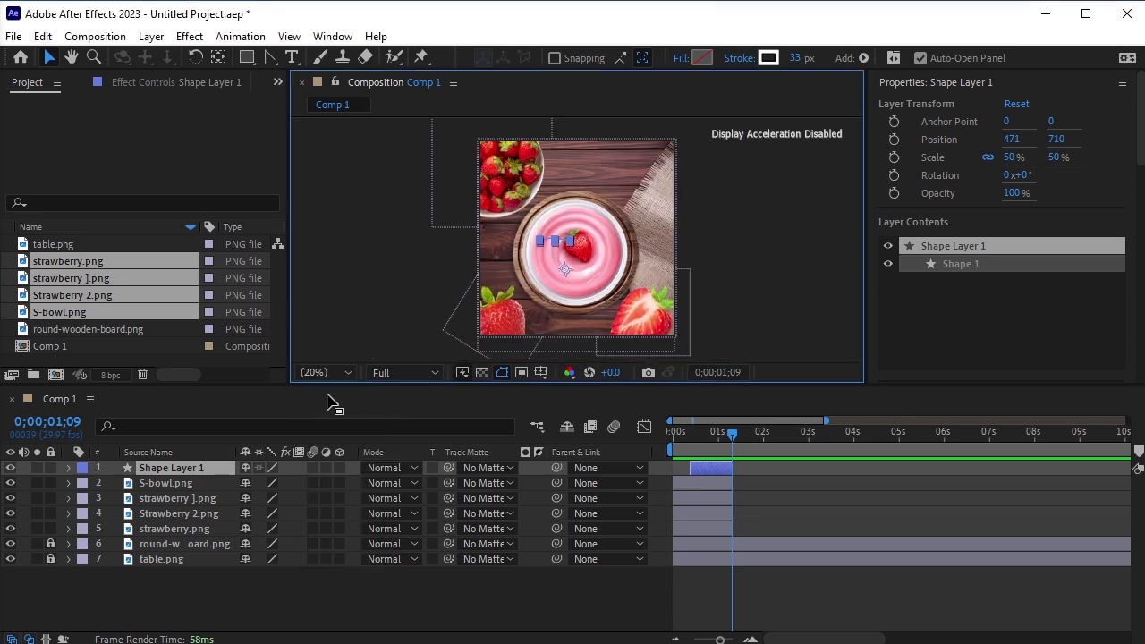
left_click(676, 433)
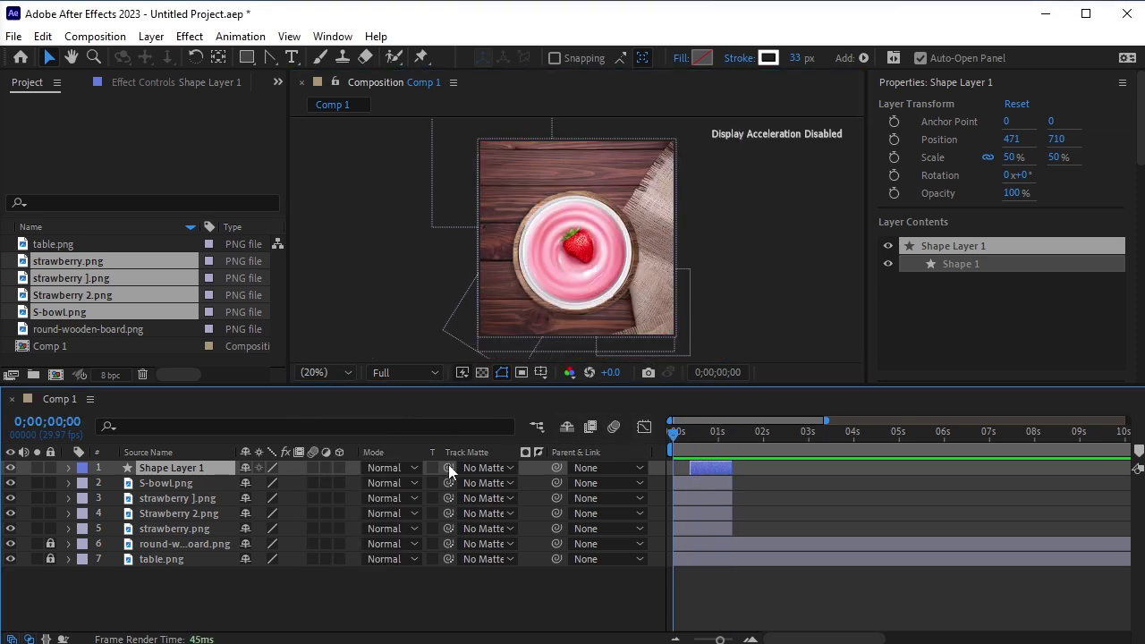
key("space")
key("space")
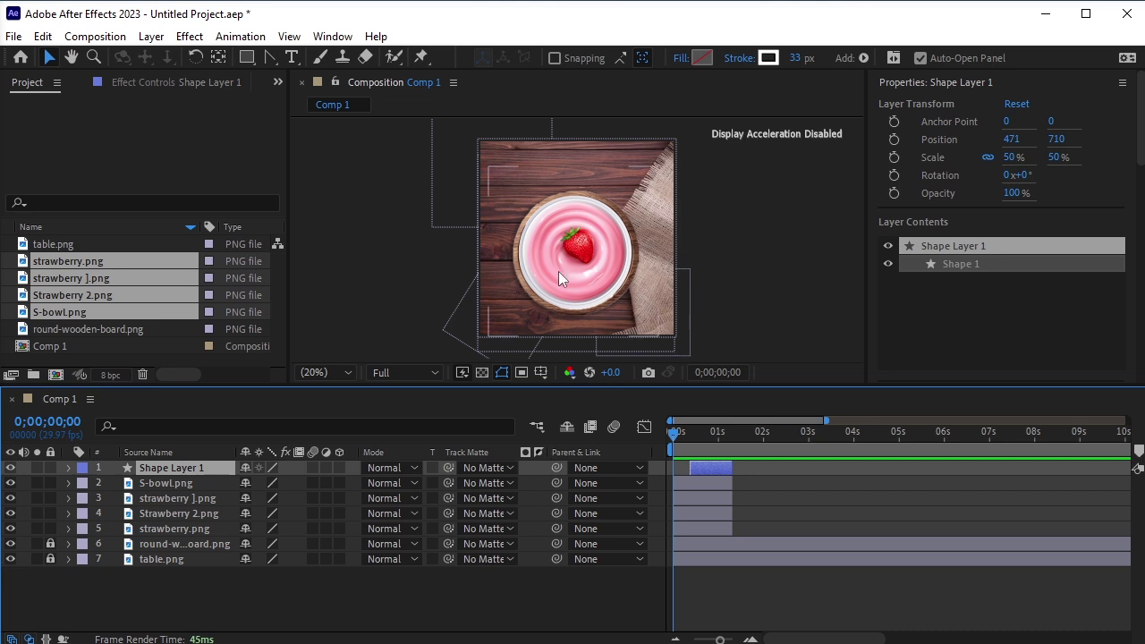
Pre-compose the five layers from strawberry.png up to Shape Layer 1 into a new composition named Starwberry
left_click(406, 621)
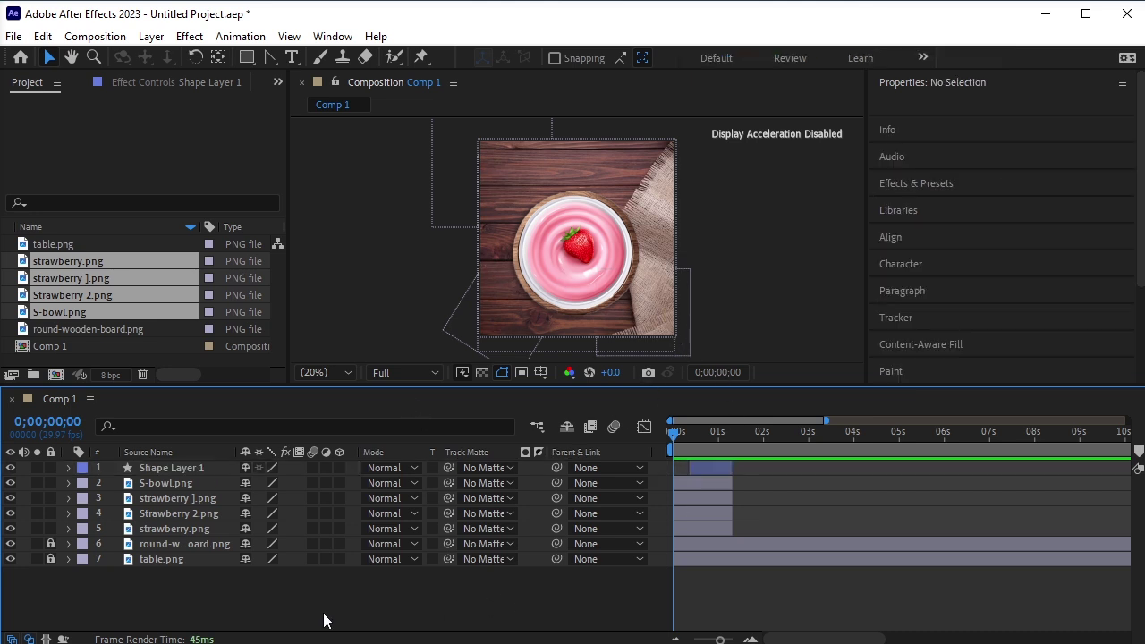
left_click(164, 529)
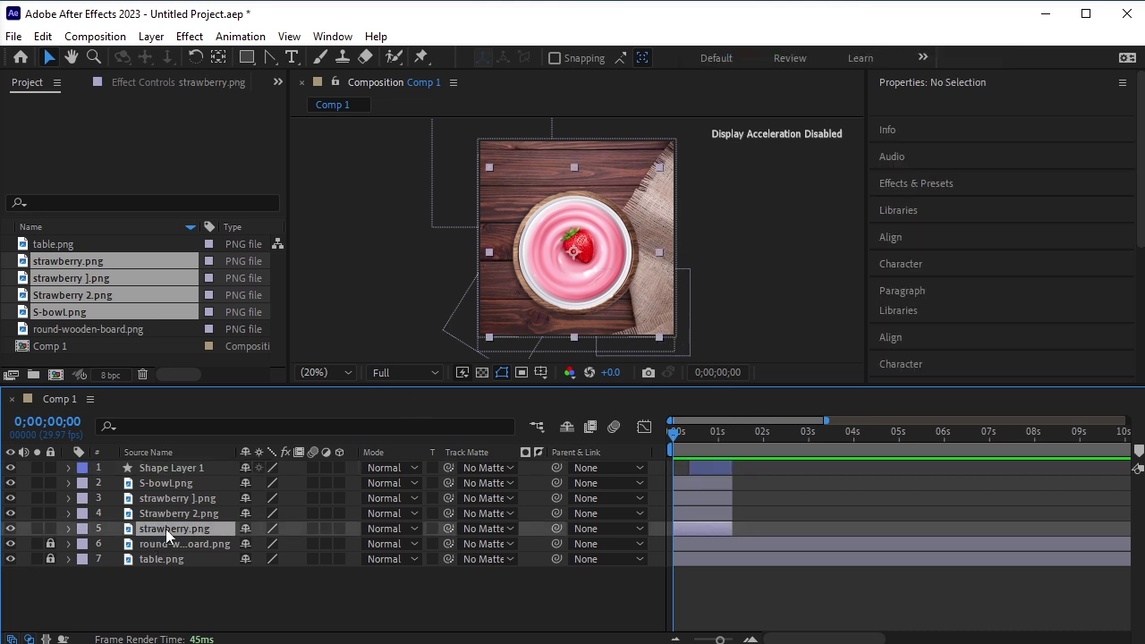
left_click(183, 467, "shift")
key("ctrl+shift+c")
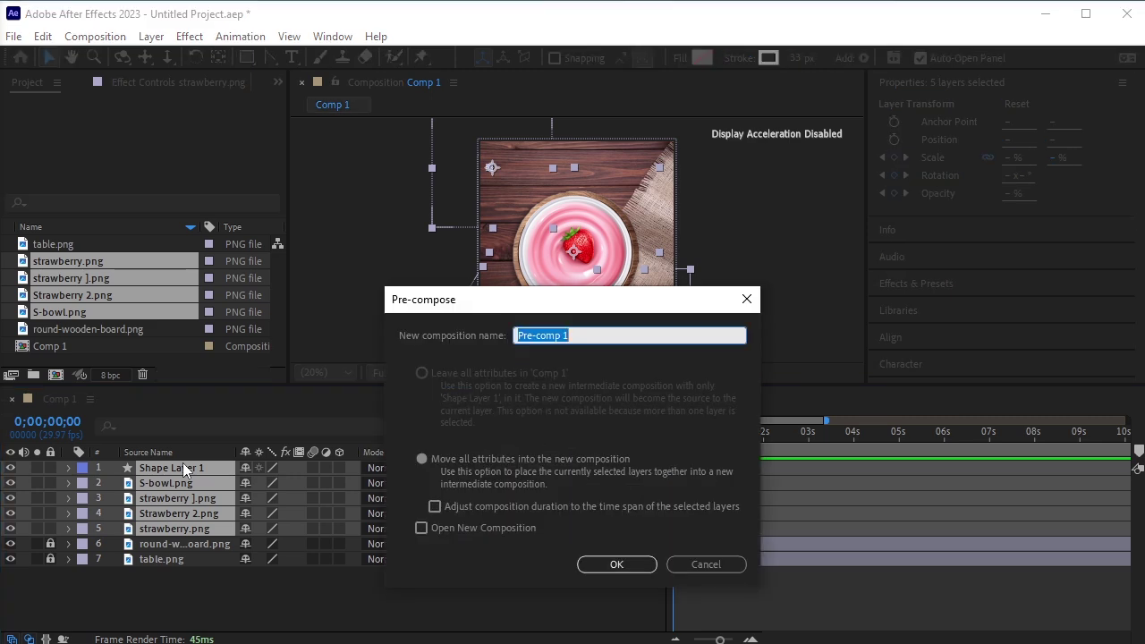
type("Starwber")
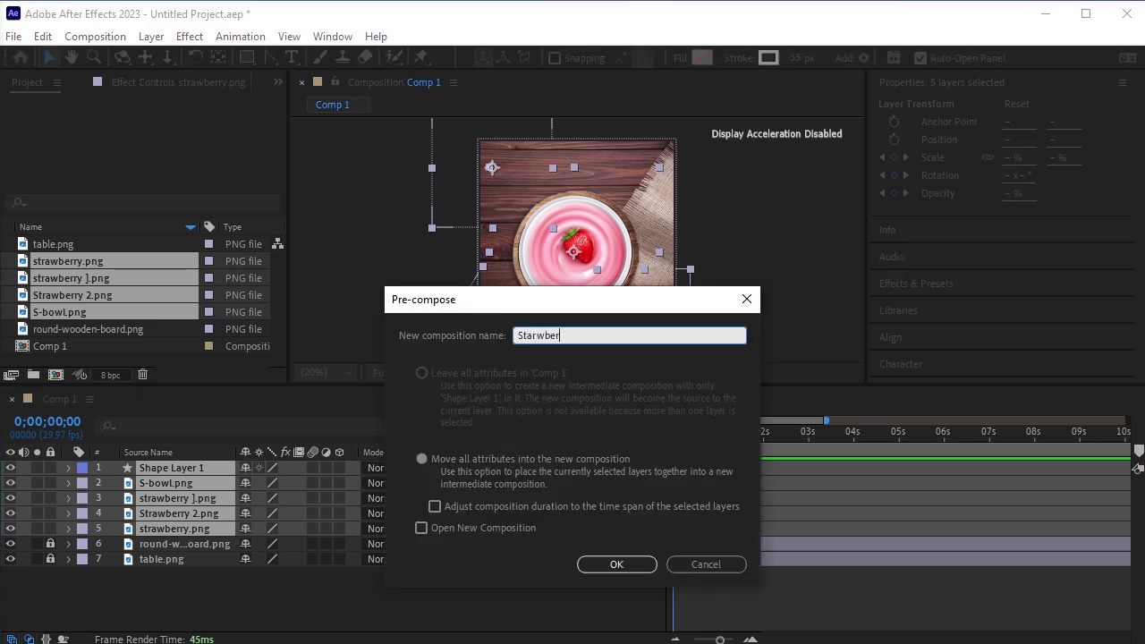
type("ry")
key("Return")
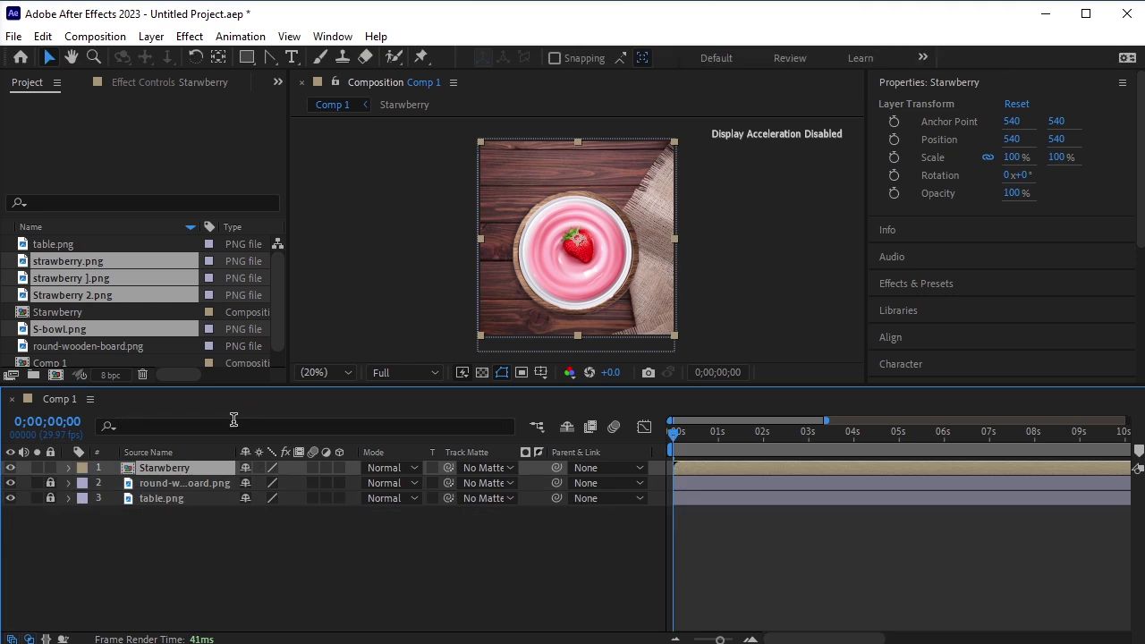
Duplicate the Starwberry composition among the project items
left_click(136, 542)
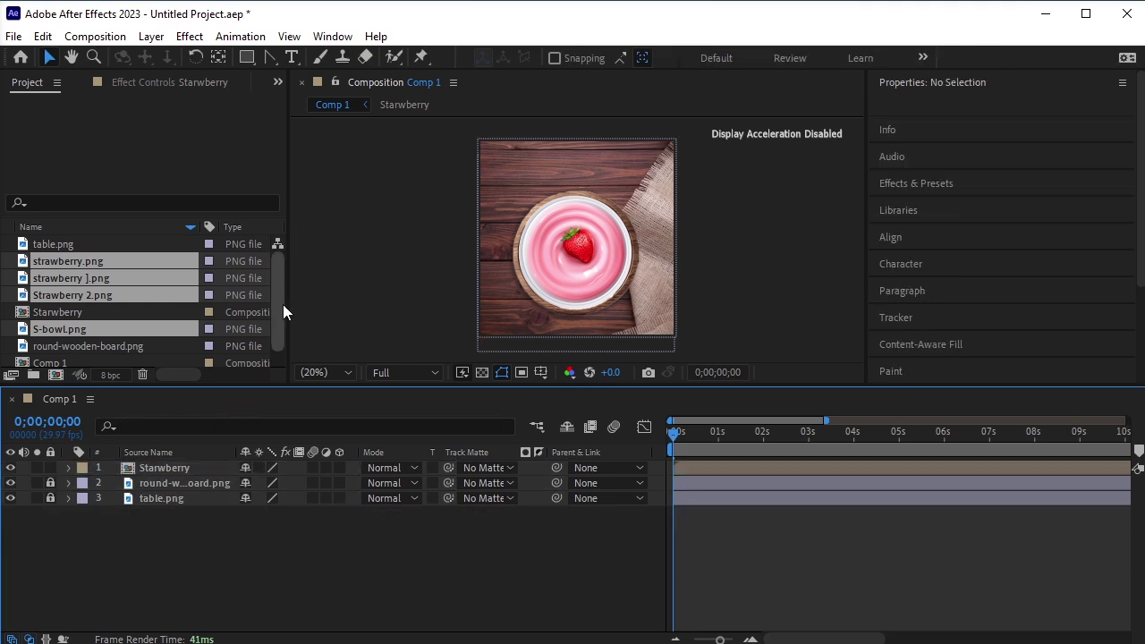
scroll(280, 296, "down", 2)
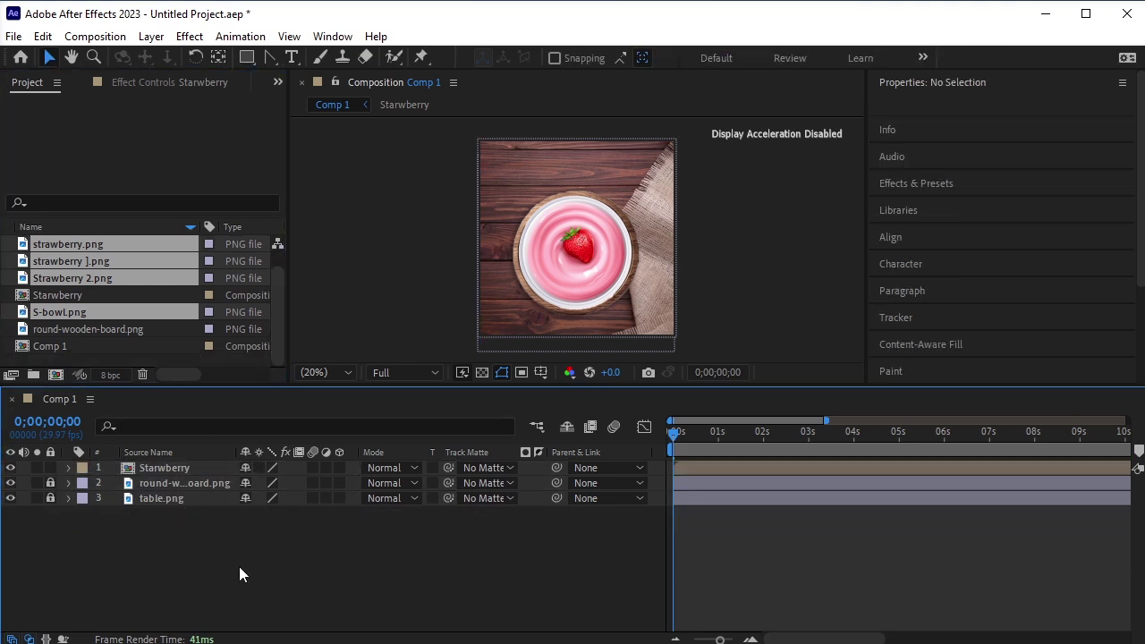
left_click(134, 362)
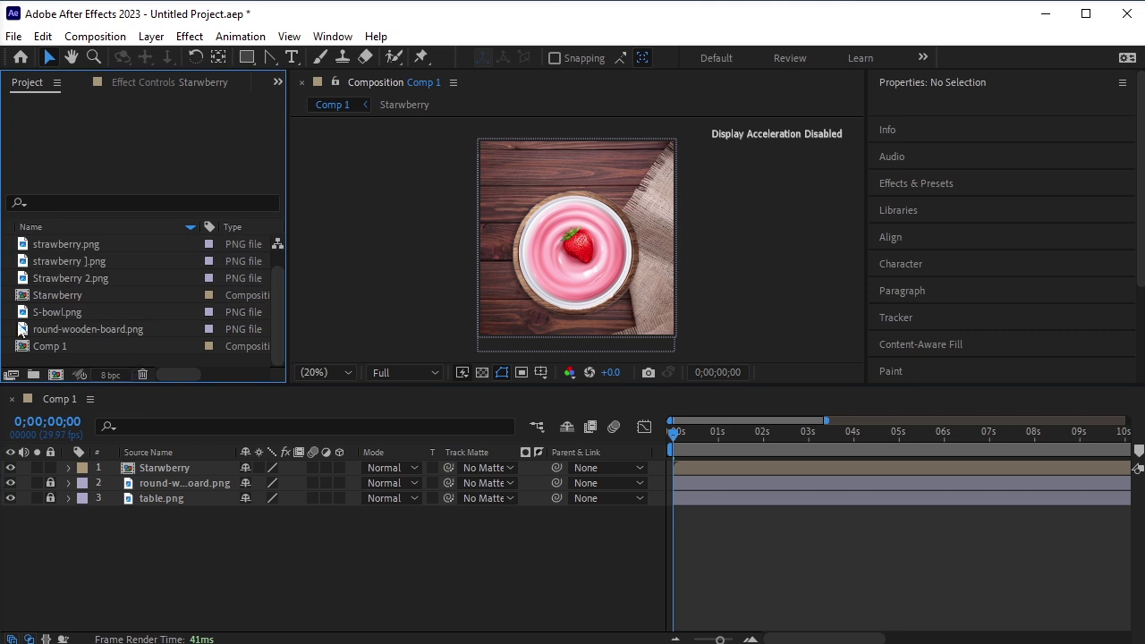
left_click(75, 297)
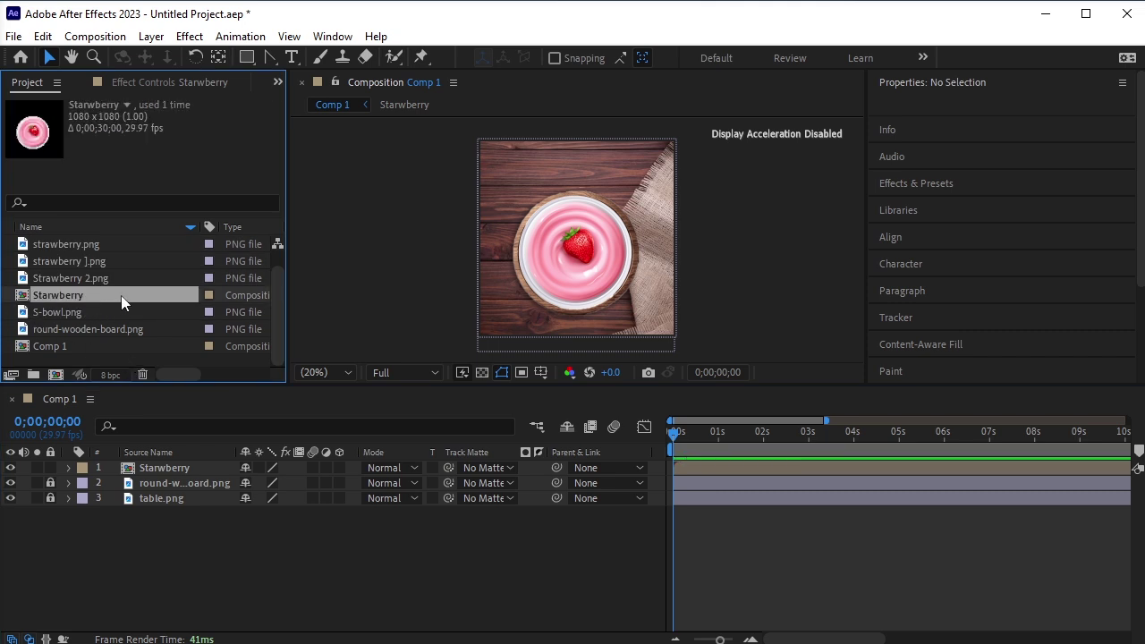
key("ctrl+d")
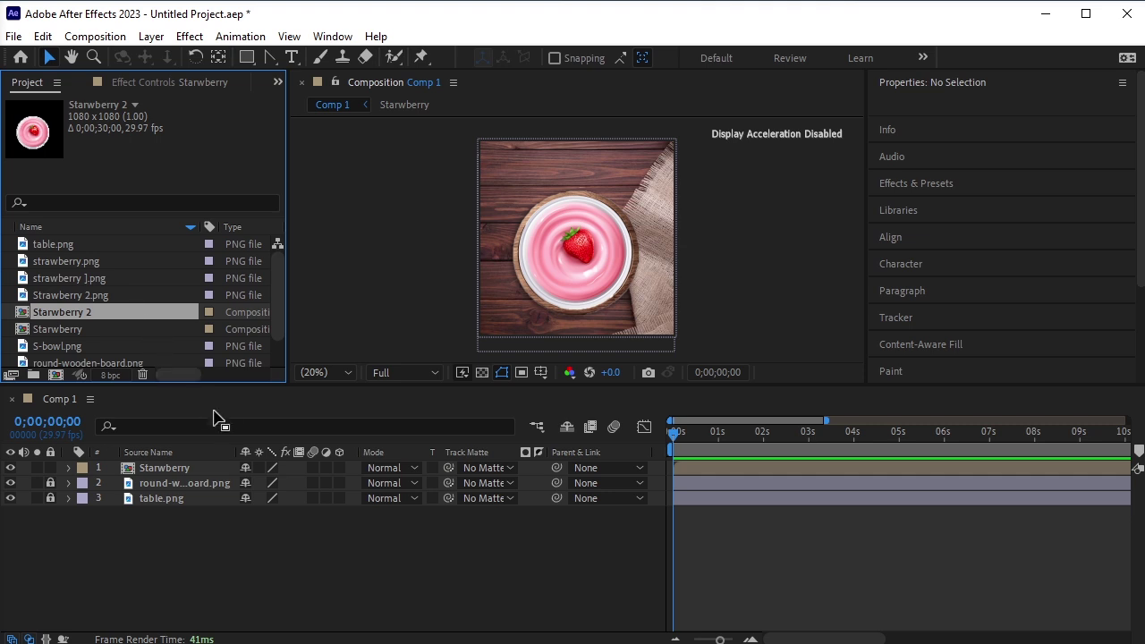
Add the Starwberry 2 composition as the uppermost layer of Comp 1 and start it at 0;00;01;10
left_click_drag(233, 387, 224, 442)
left_click_drag(118, 312, 187, 517)
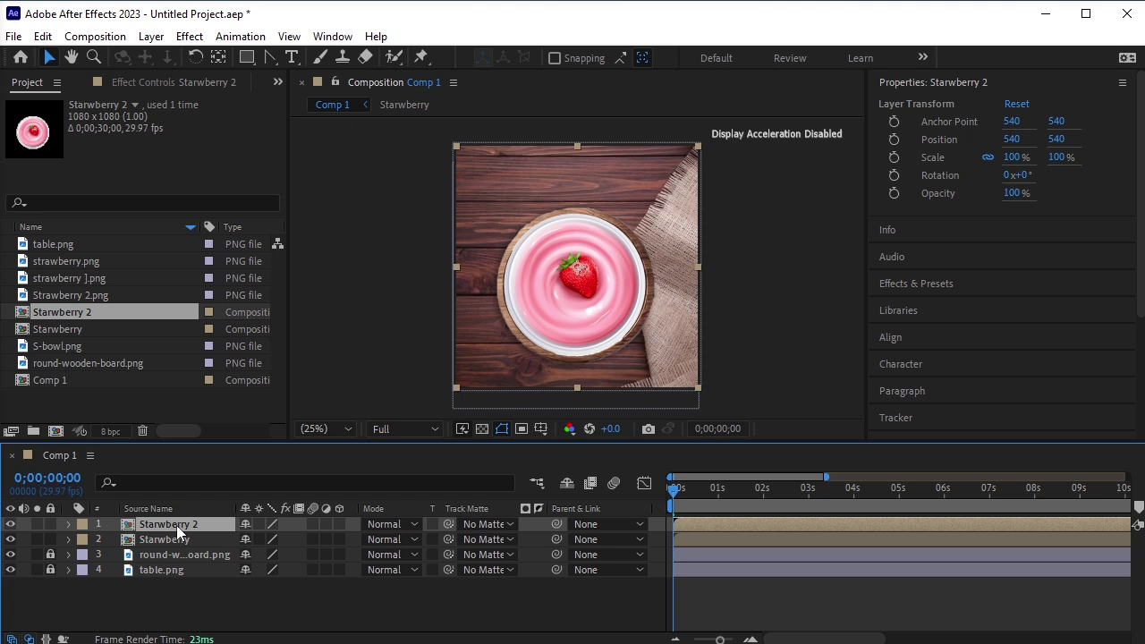
key("space")
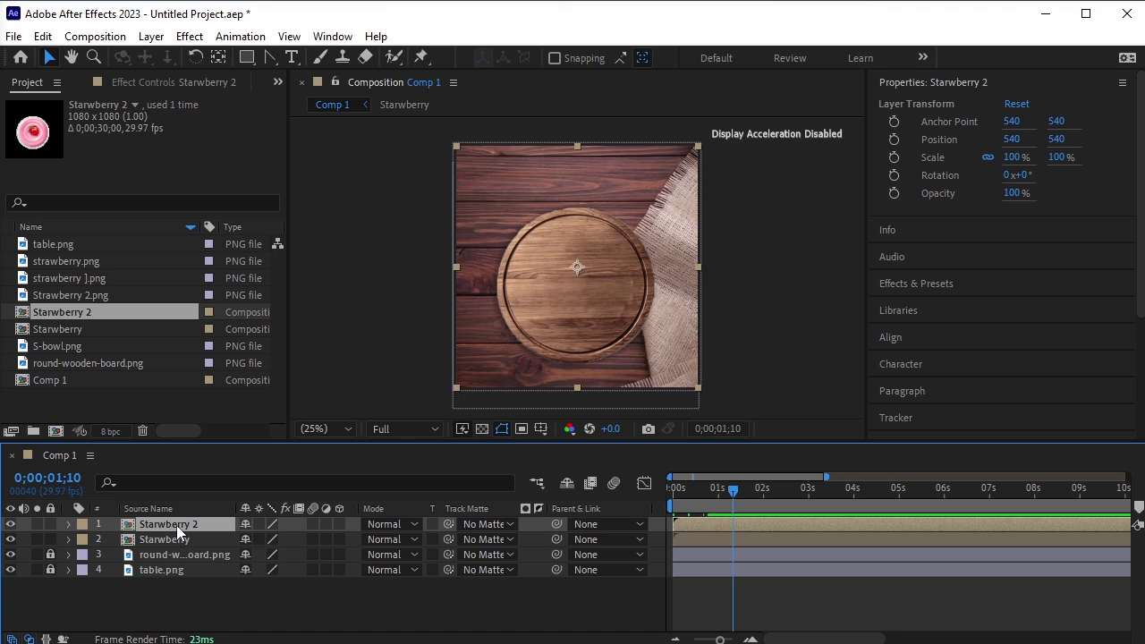
left_click_drag(736, 524, 794, 521)
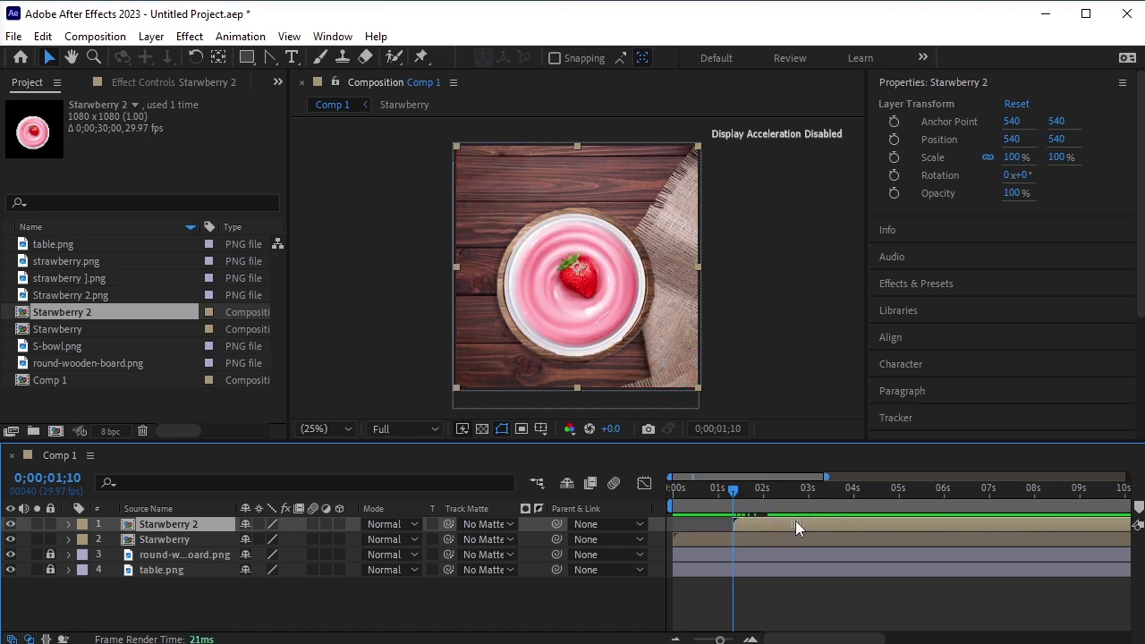
Open Starwberry 2, import blueberry.png from the yogurt folder, and replace the strawberry.png layer's source with it
double_click(143, 523)
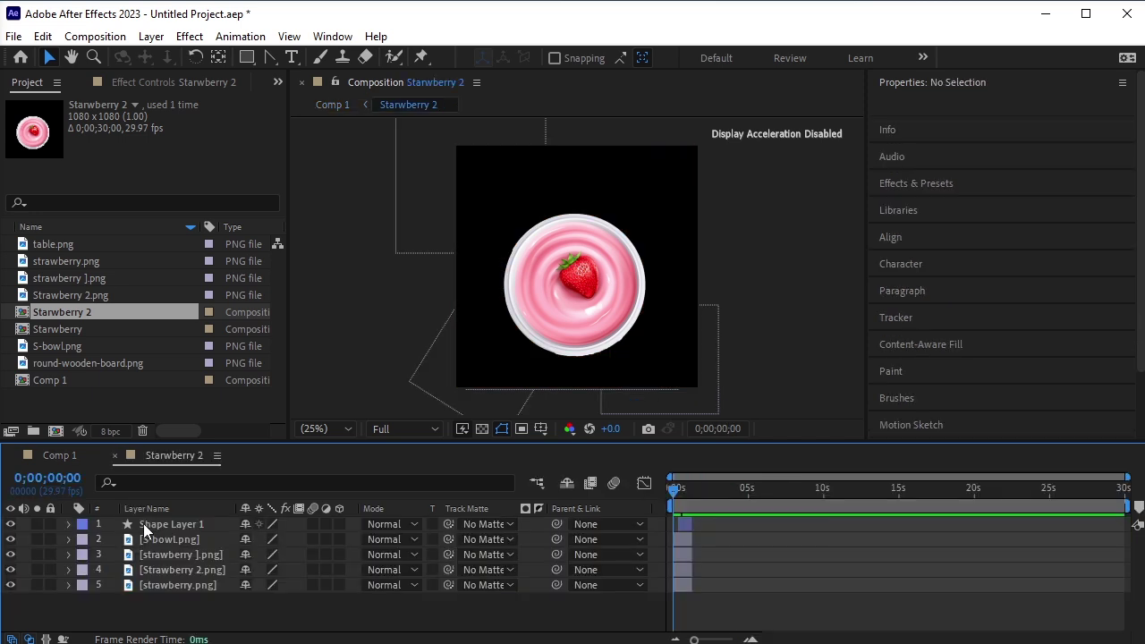
left_click(135, 586)
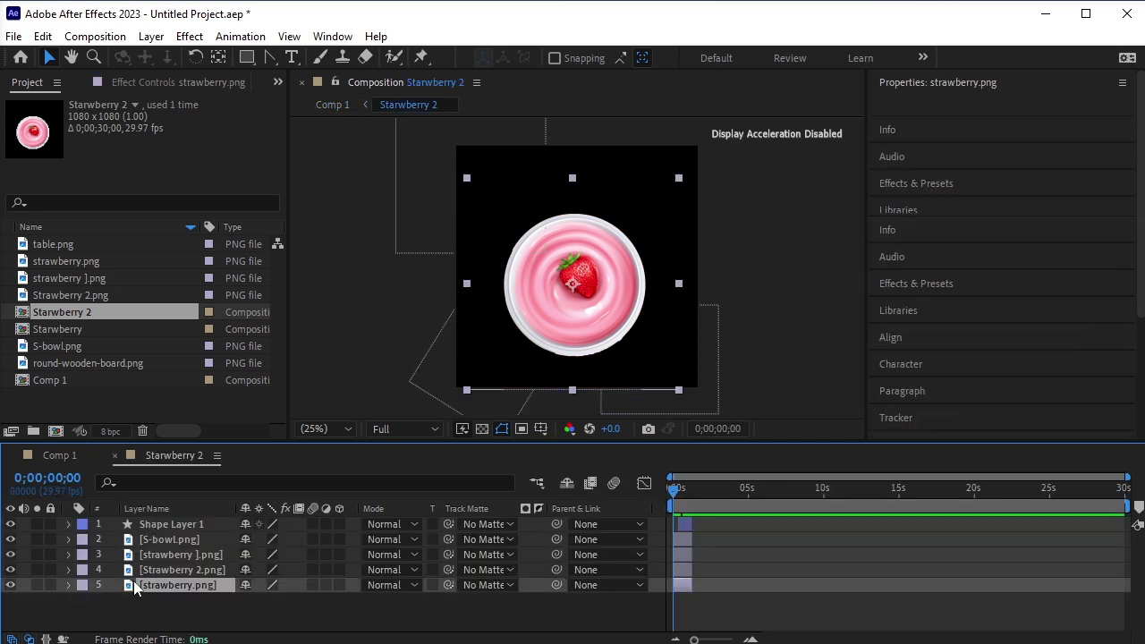
right_click(137, 394)
mouse_move(331, 488)
left_click(411, 483)
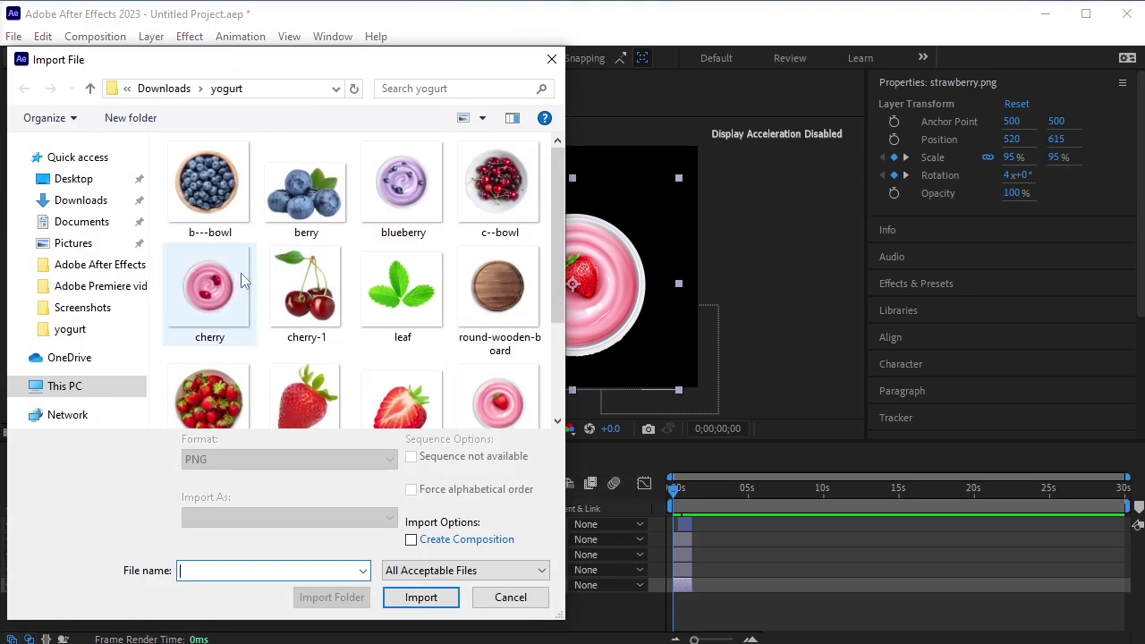
scroll(404, 322, "down", 2)
scroll(407, 259, "up", 2)
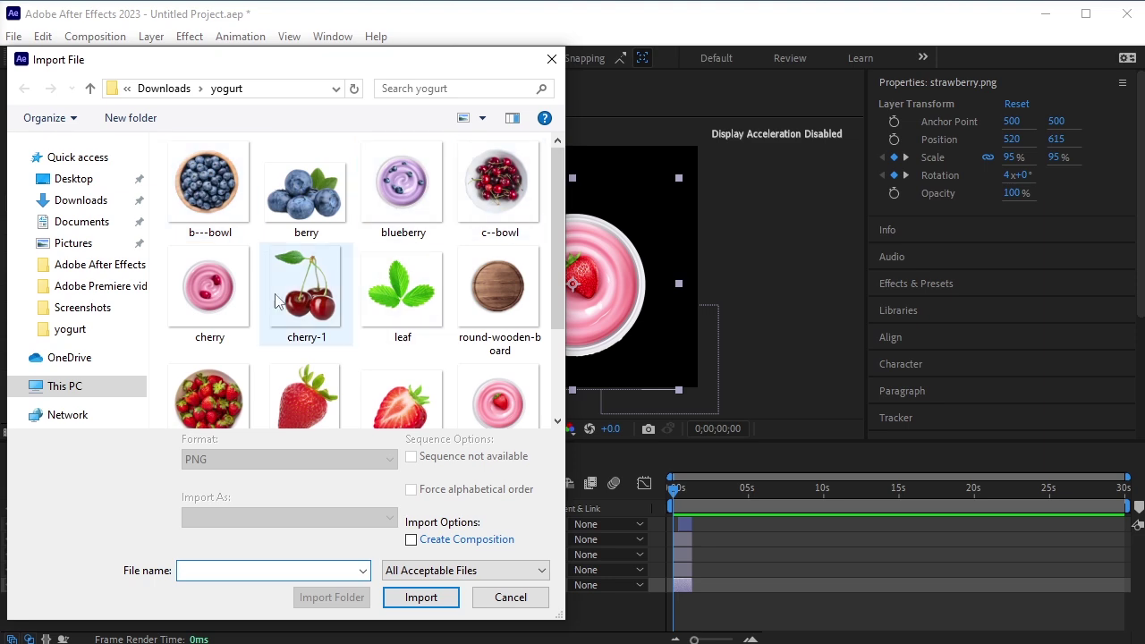
left_click(398, 189)
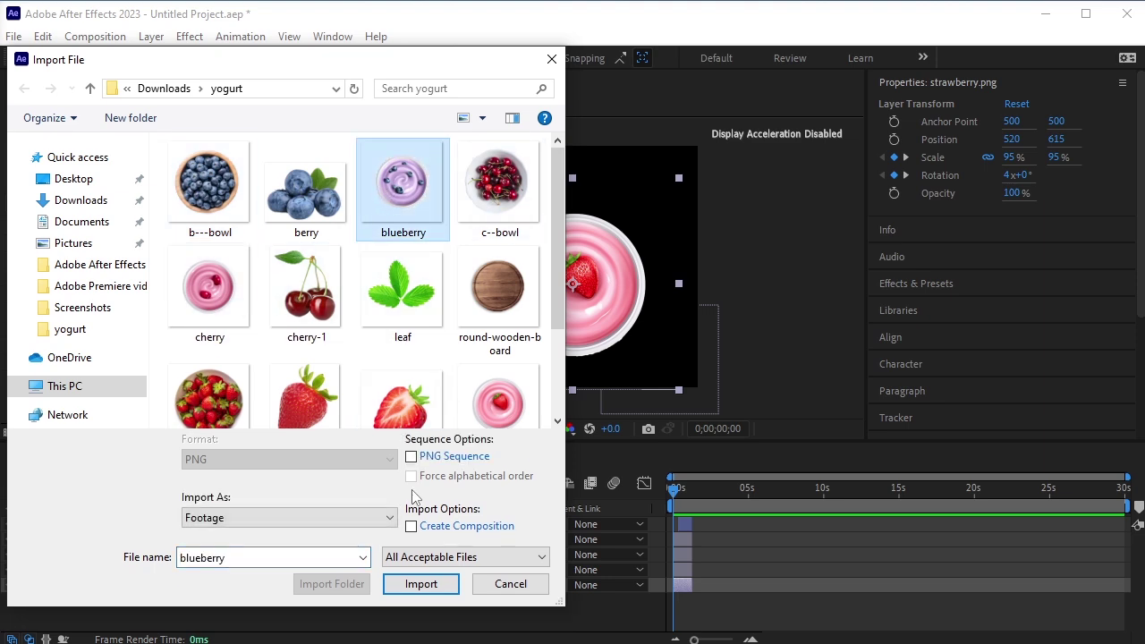
left_click(419, 584)
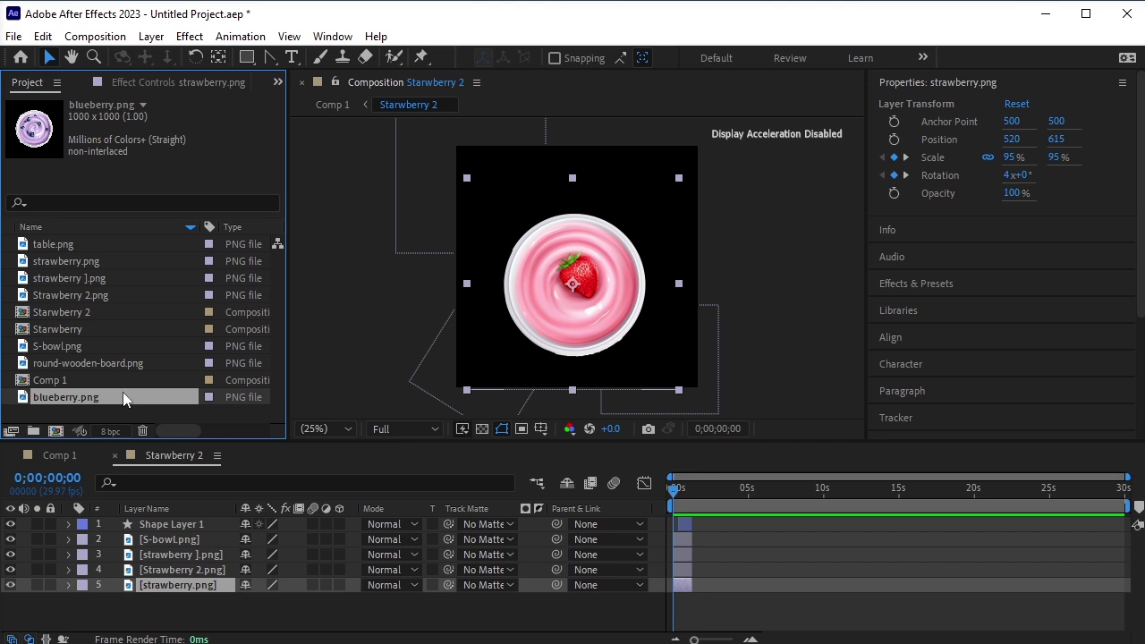
left_click_drag(126, 394, 174, 582)
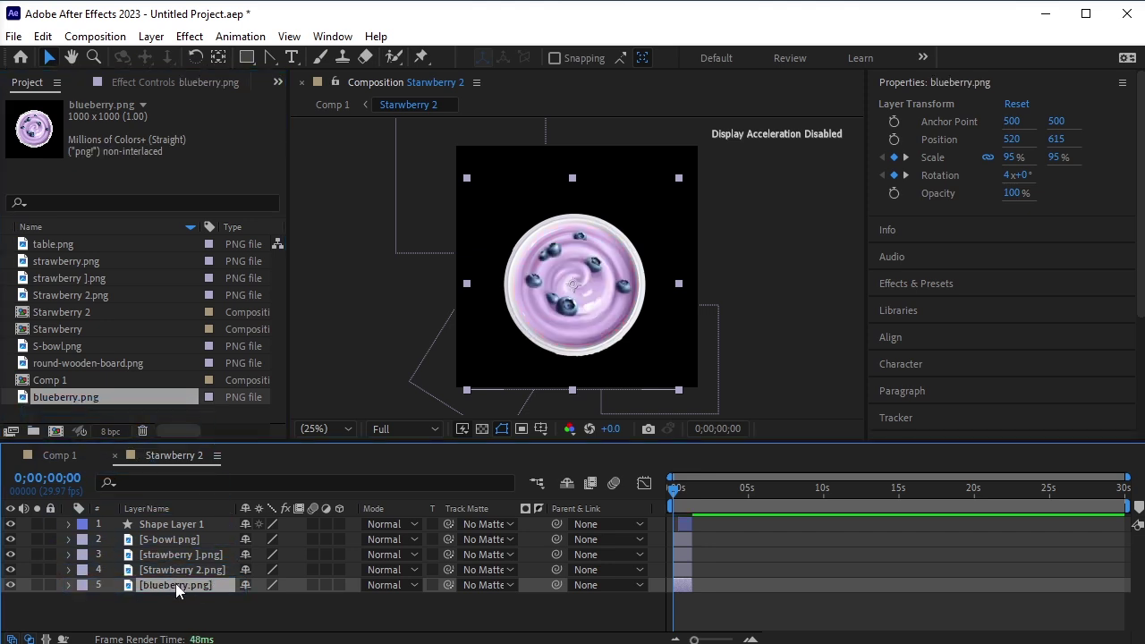
Import b---bowl.png and berry.png from the yogurt folder into the project as footage
left_click(163, 569)
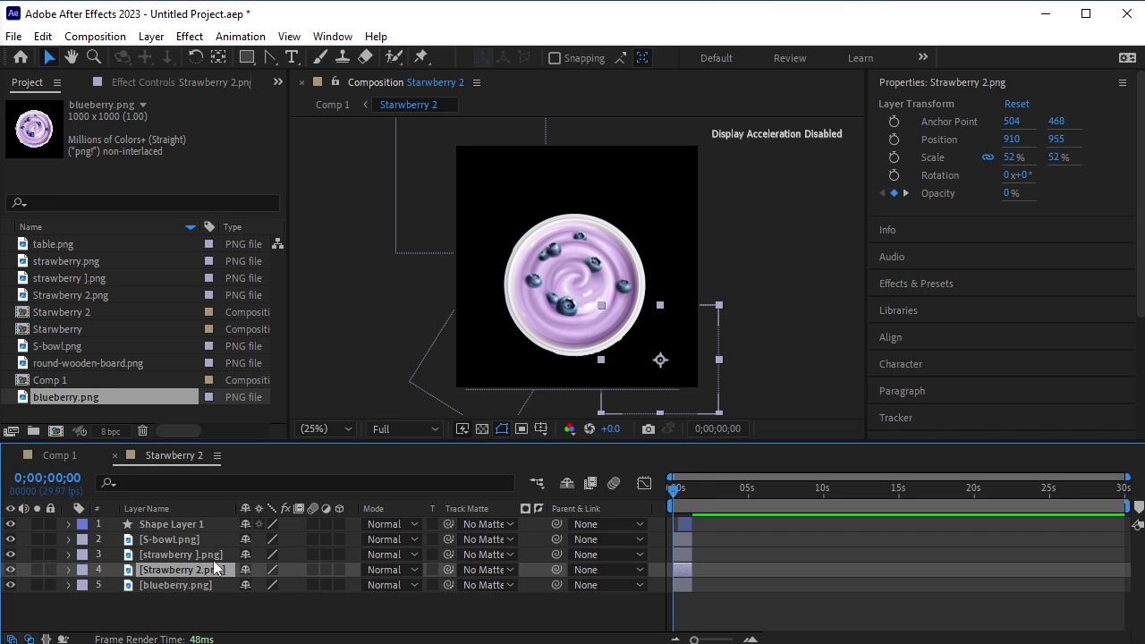
left_click(193, 556)
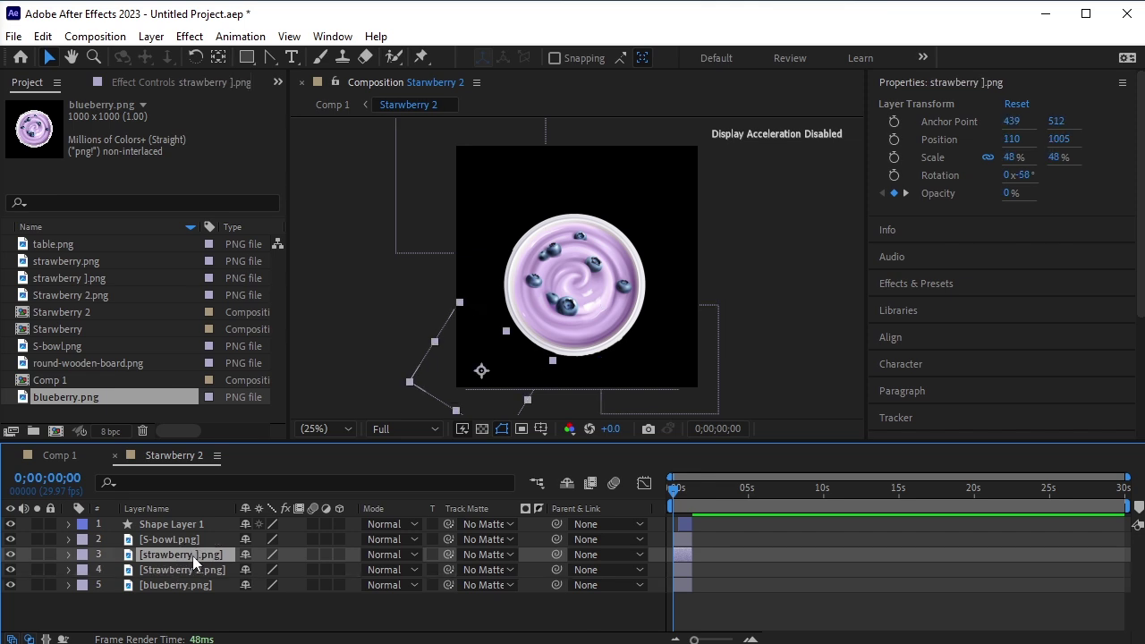
left_click(172, 538)
left_click_drag(675, 501, 678, 501)
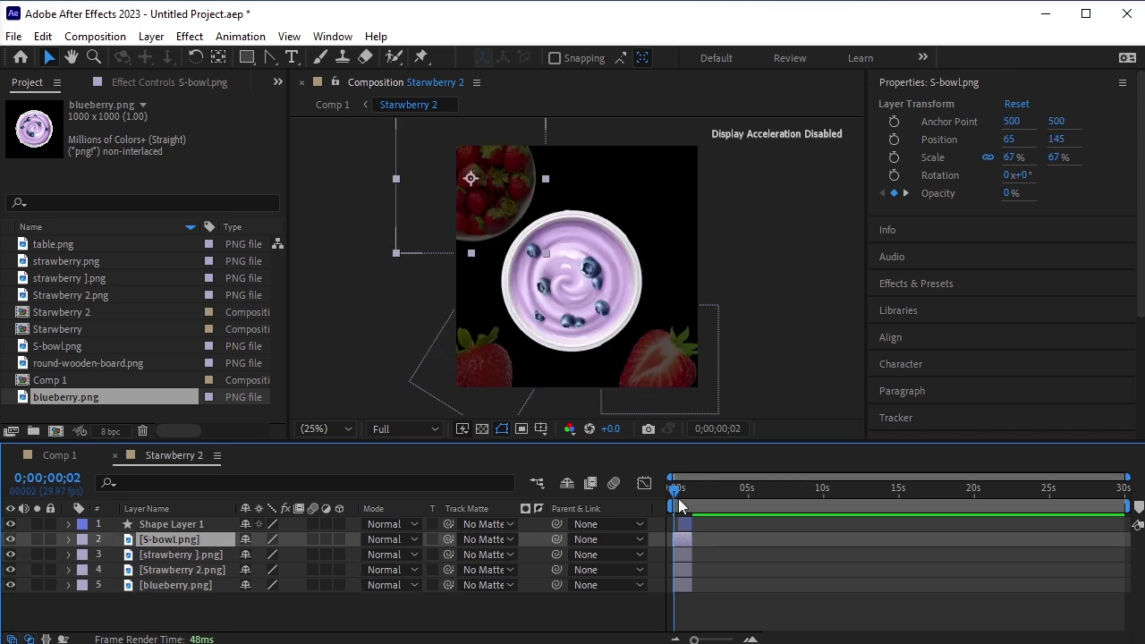
left_click(144, 421)
right_click(145, 417)
mouse_move(237, 502)
left_click(394, 503)
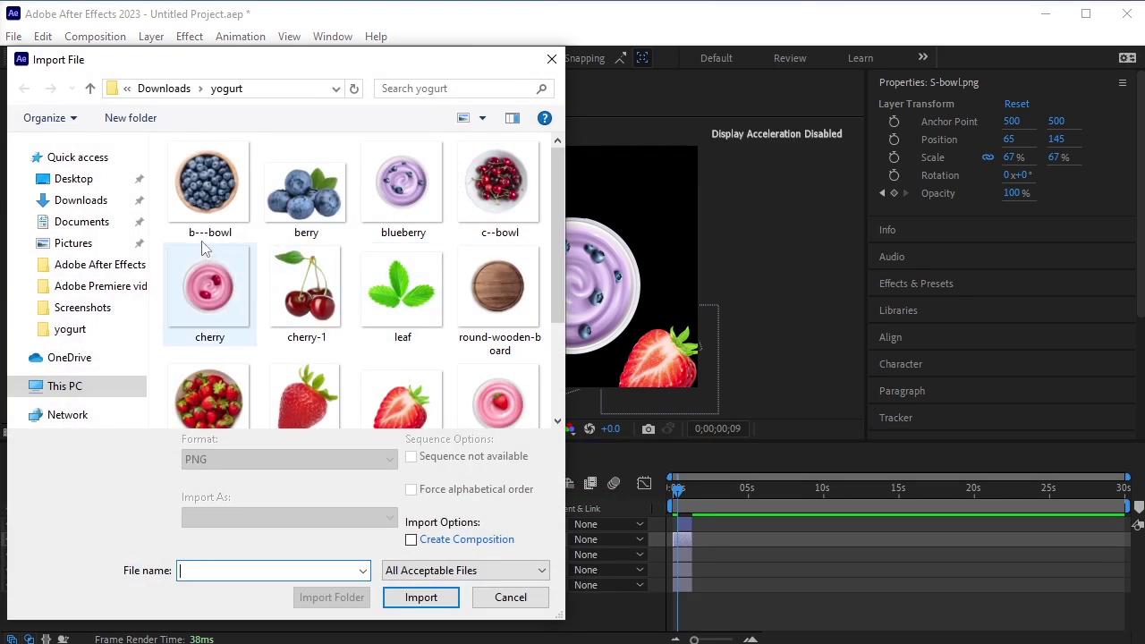
left_click(215, 190)
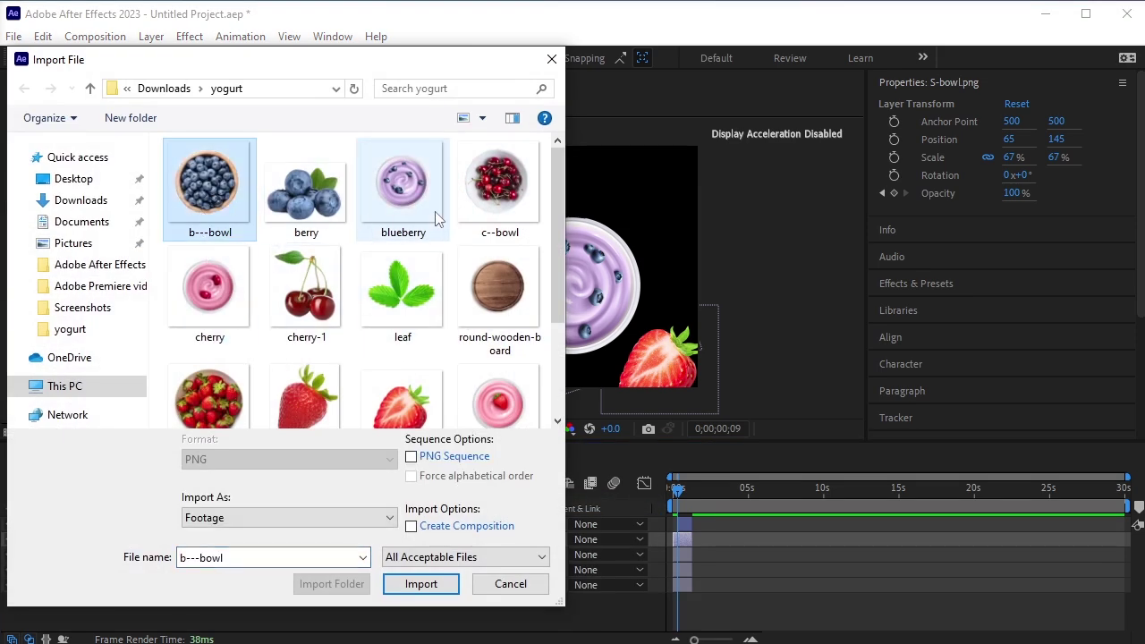
left_click(306, 190, "ctrl")
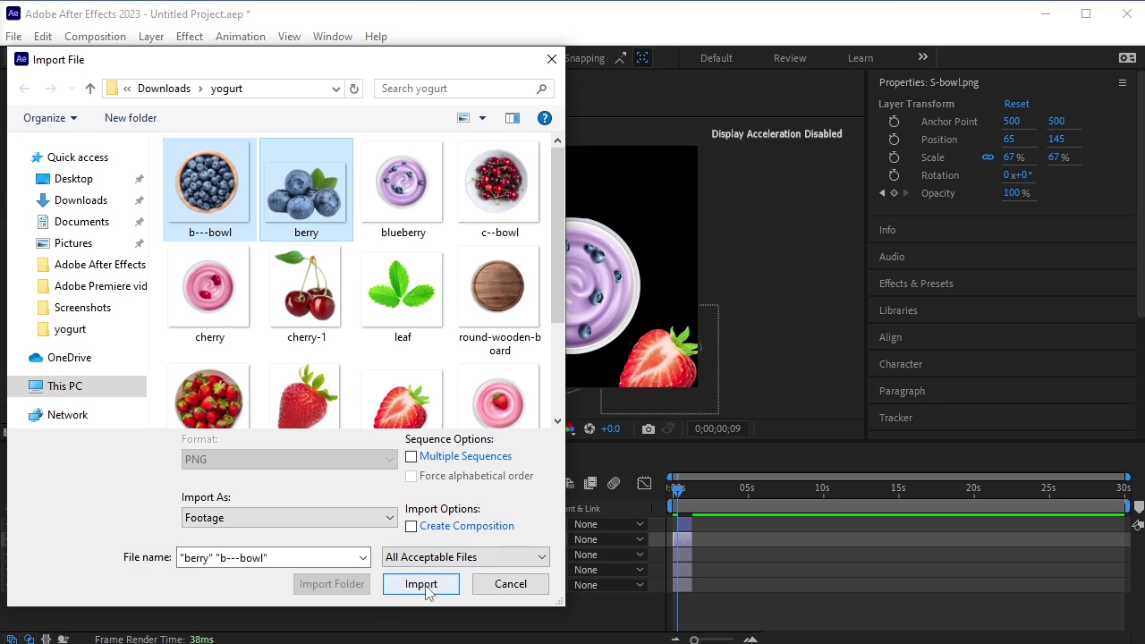
left_click(422, 584)
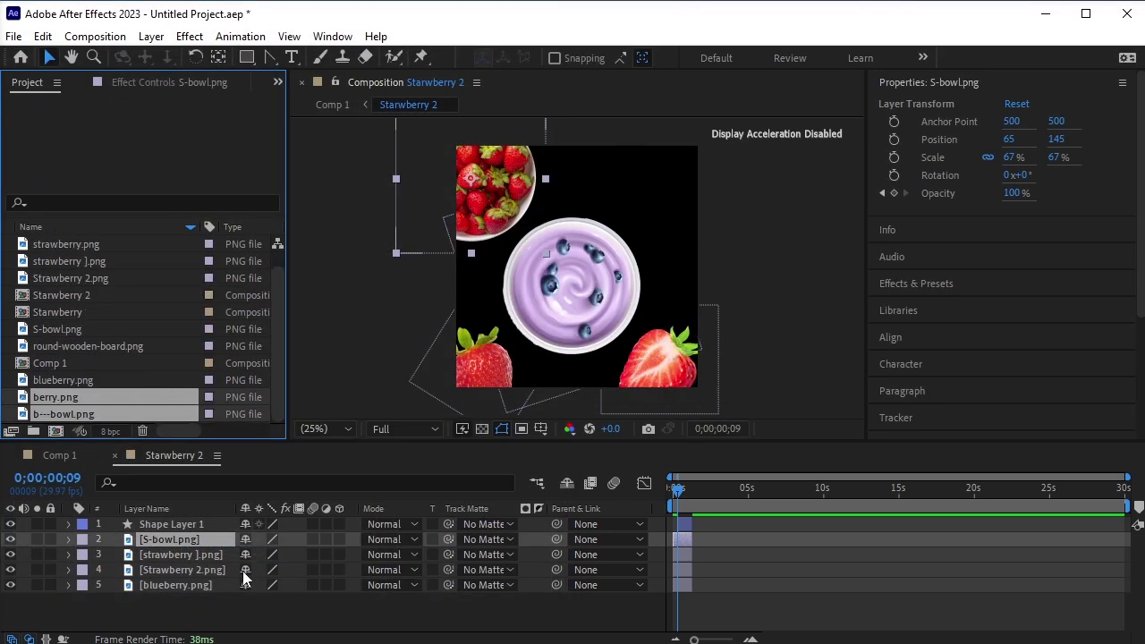
Replace the S-bowl.png layer's source with b---bowl.png, keeping the layer's original position
left_click(250, 617)
left_click(110, 380)
left_click(89, 394)
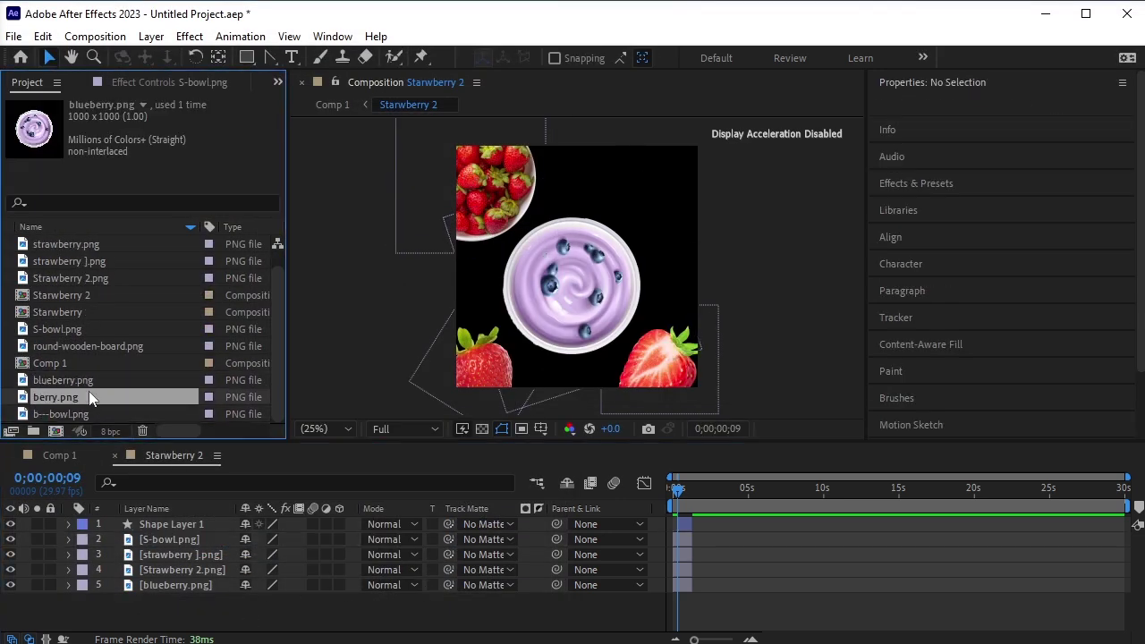
left_click(89, 411)
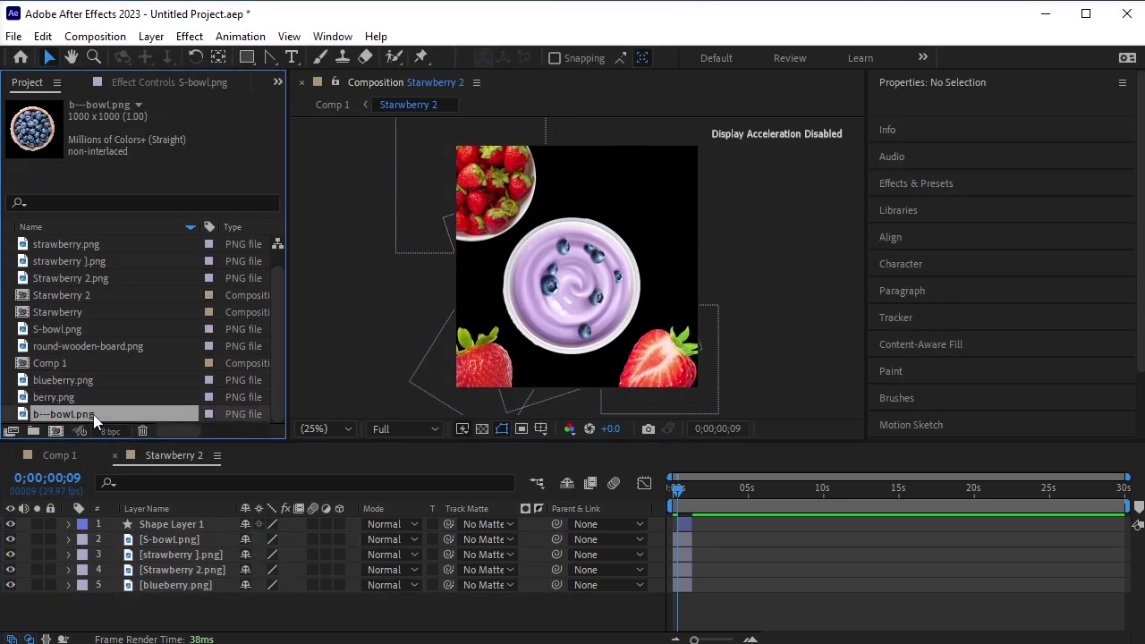
left_click(184, 542)
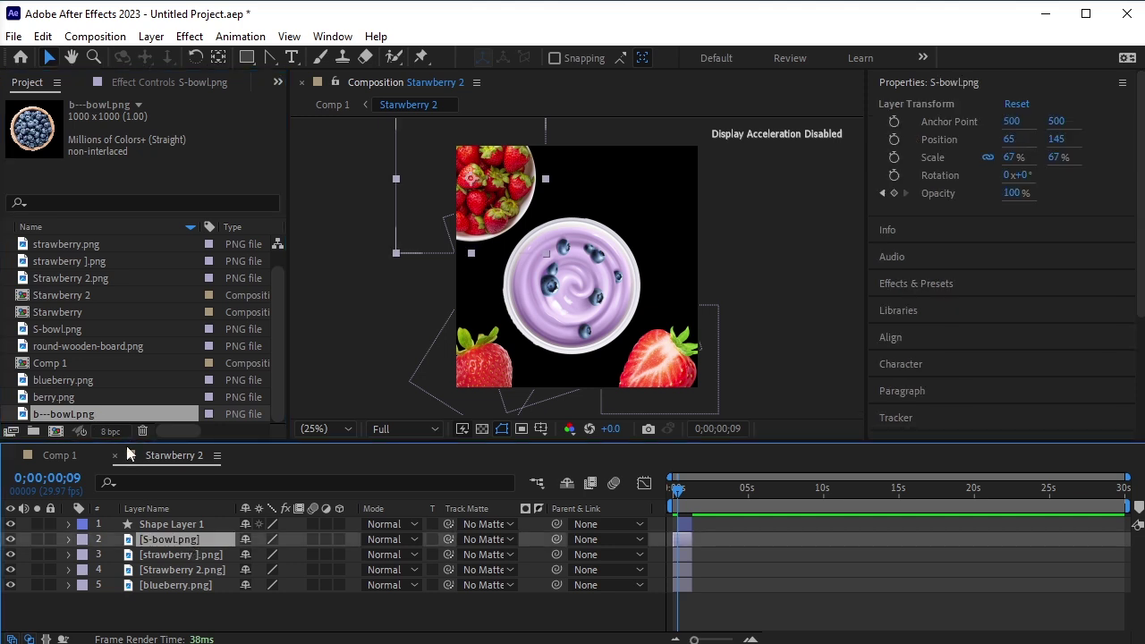
left_click_drag(157, 414, 176, 541)
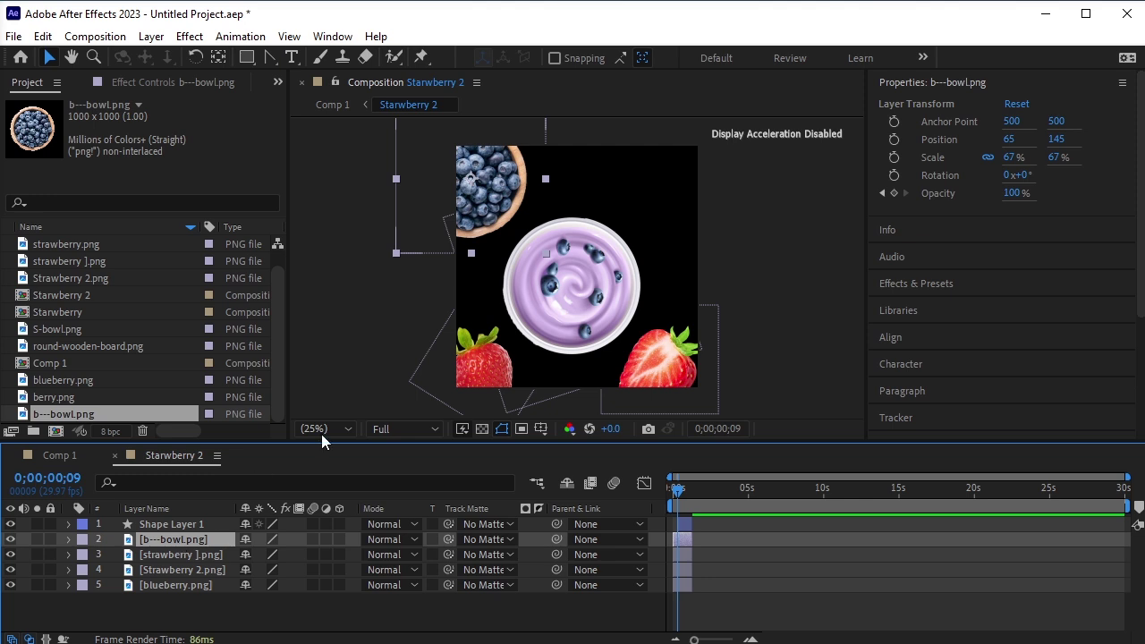
left_click_drag(483, 201, 490, 193)
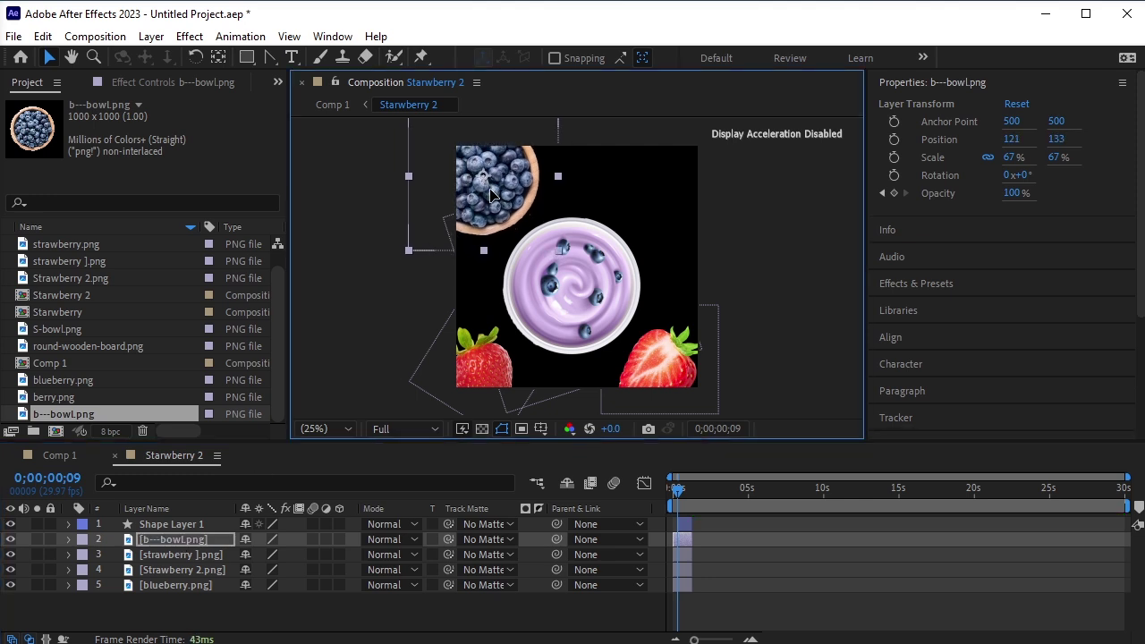
key("ctrl+z")
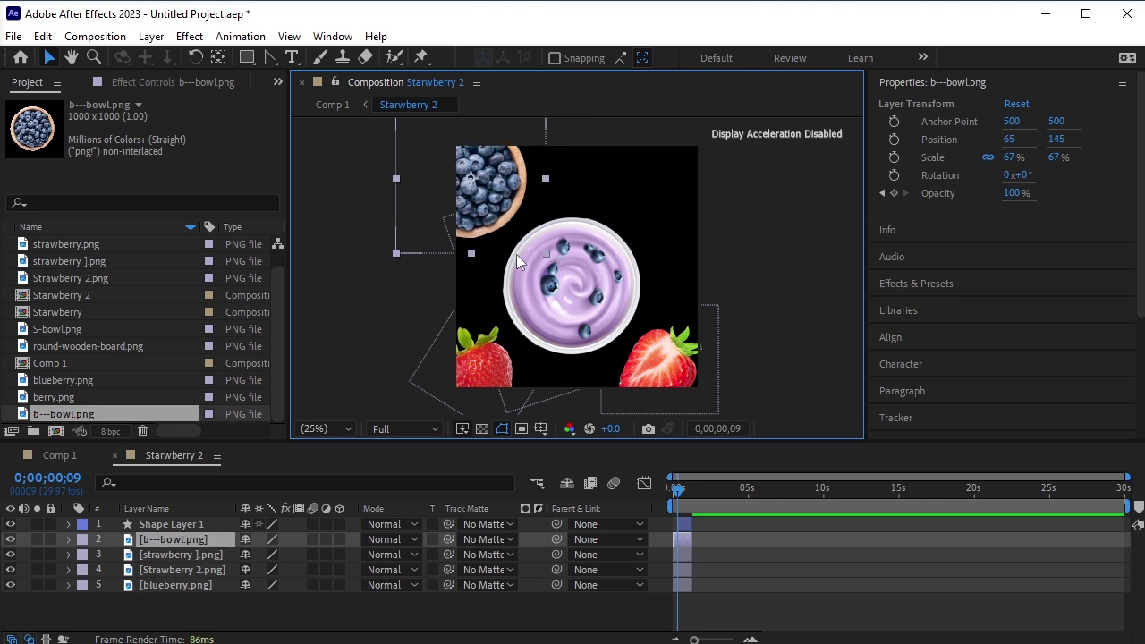
Delete the strawberry ].png and Strawberry 2.png layers from Starwberry 2
left_click(170, 553)
key("Delete")
left_click(194, 556)
key("Delete")
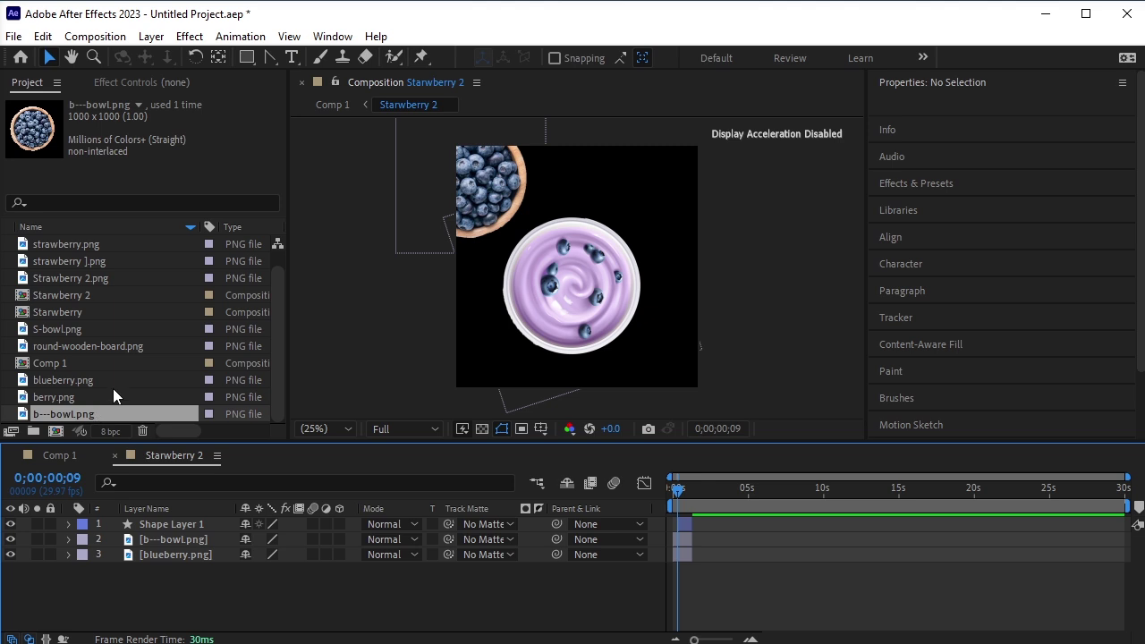
Add berry.png to Starwberry 2 directly below Shape Layer 1 and scale it to 58%
left_click(101, 399)
left_click_drag(110, 410, 161, 532)
key("s")
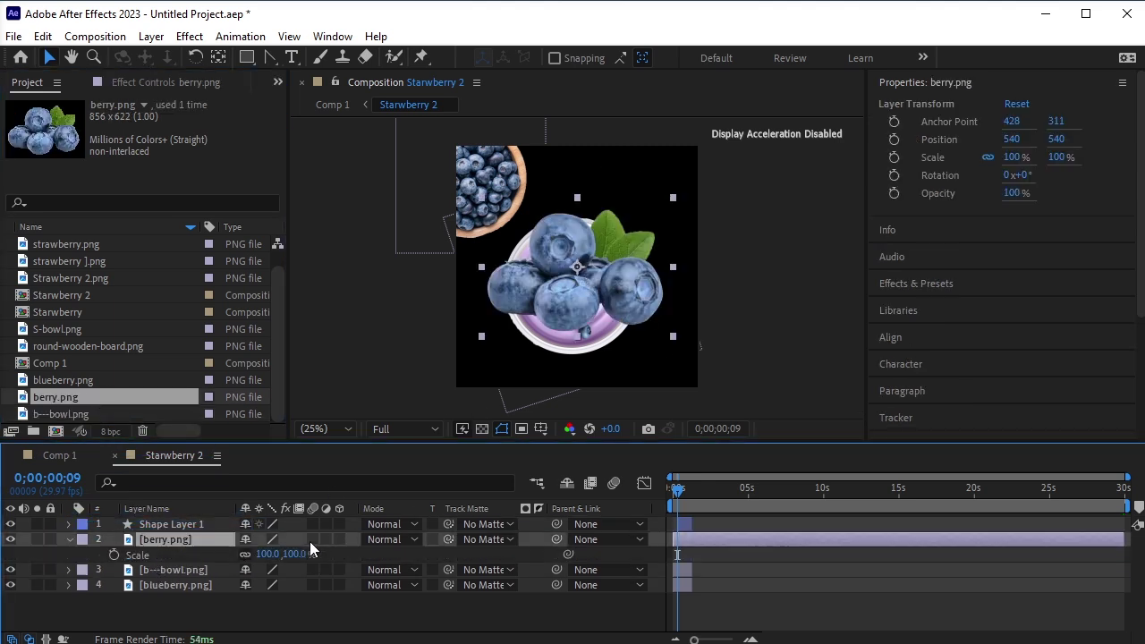
left_click_drag(268, 554, 262, 556)
Move the berry.png layer into the lower-right corner of the frame, at position 868, 1028
left_click_drag(589, 291, 640, 399)
left_click(680, 489)
key("Right")
key("Right")
key("Right")
key("Right")
key("Right")
key("Right")
key("Right")
key("Right")
key("Up")
key("Up")
key("Up")
key("Up")
key("Up")
key("Up")
key("Up")
key("Up")
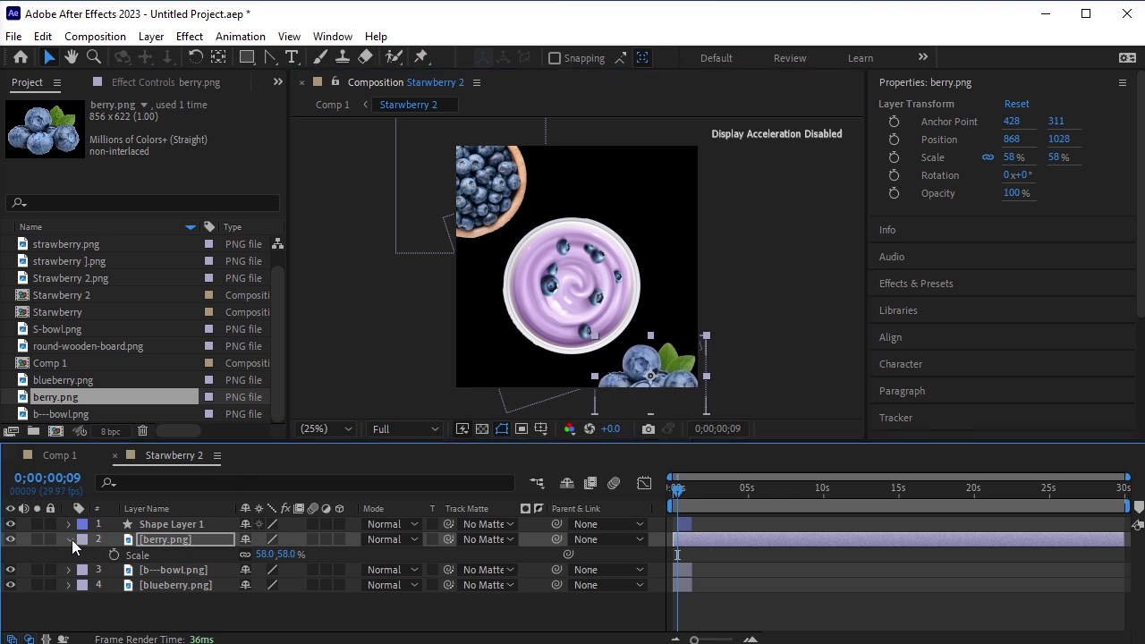
key("s")
Nudge the b---bowl.png layer right and down to position 93, 165
left_click(184, 555)
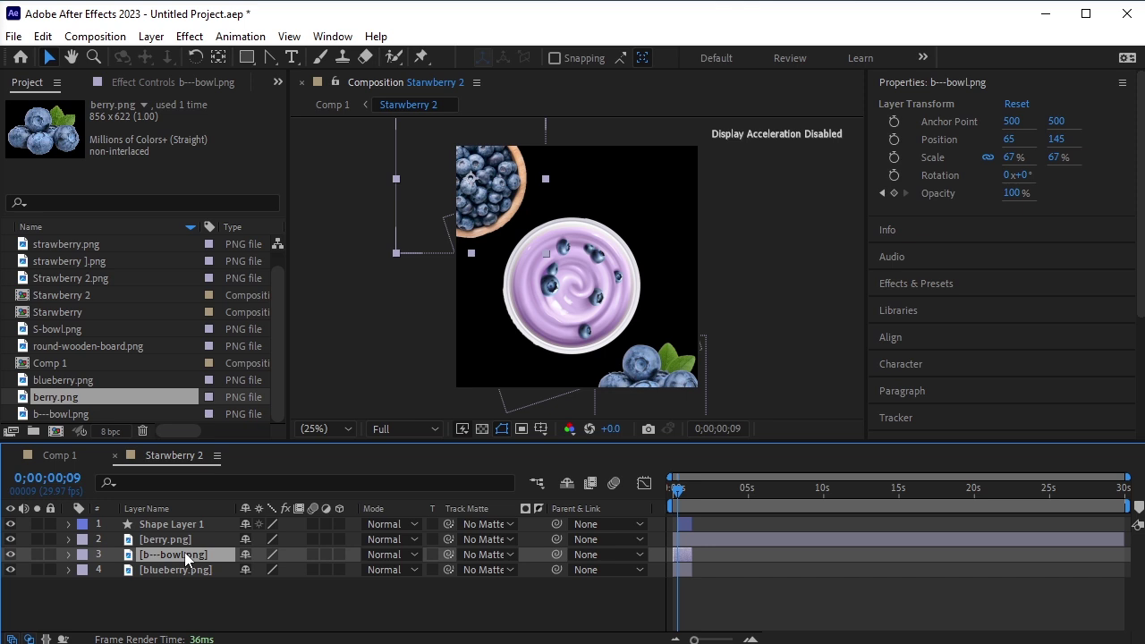
key("Right")
key("Right")
key("Right")
key("Right")
key("Right")
key("Right")
key("Right")
key("Right")
key("Right")
key("Right")
key("Right")
key("Right")
key("Right")
key("Right")
key("Right")
key("Right")
key("Right")
key("Right")
key("Right")
key("Right")
key("Down")
key("Down")
key("Down")
key("Down")
key("Down")
key("Down")
key("Down")
key("Down")
key("Down")
key("Down")
key("Down")
key("Down")
key("Down")
key("Down")
key("Down")
key("Down")
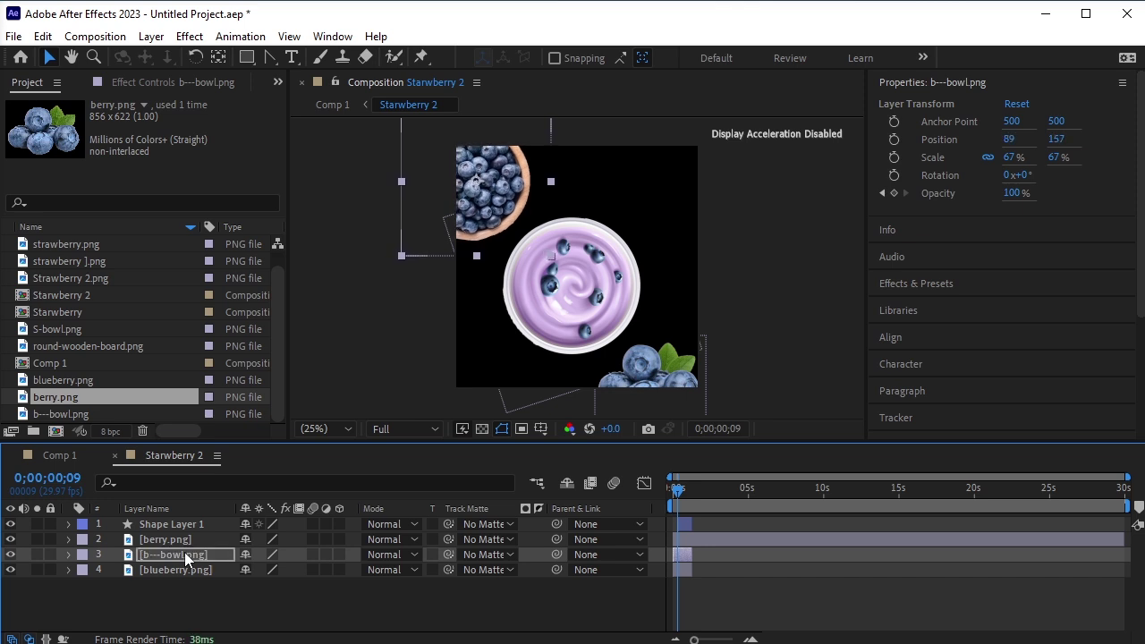
key("Down")
key("Down")
key("Down")
key("Down")
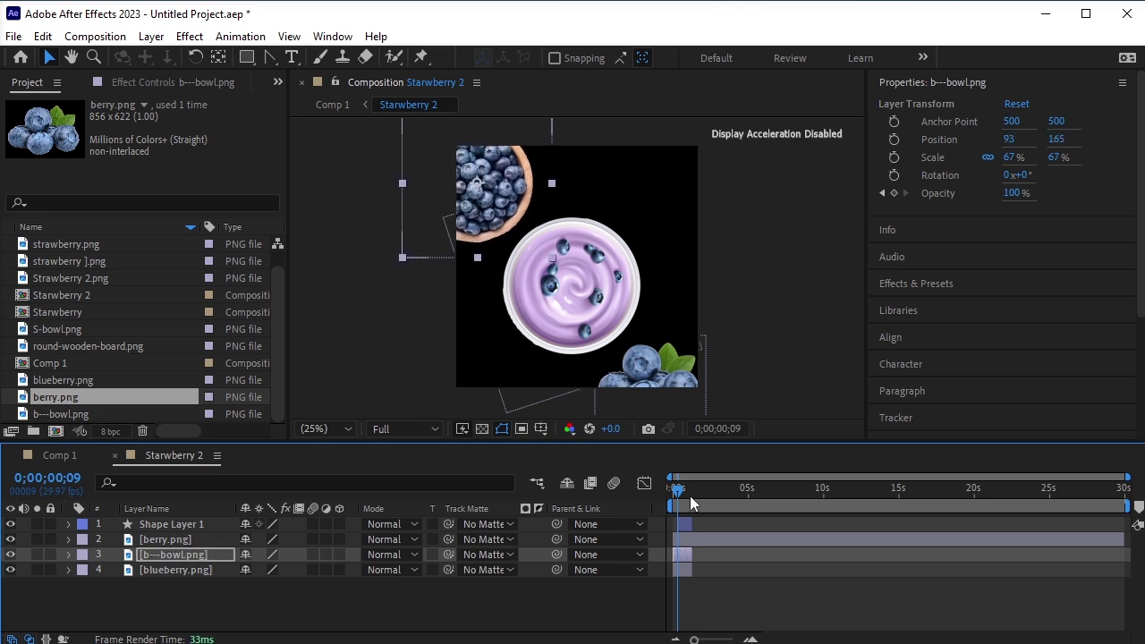
Preview the Starwberry 2 animation, and preview Comp 1 from its start and again around the change from strawberry to blueberry
left_click_drag(677, 491, 662, 491)
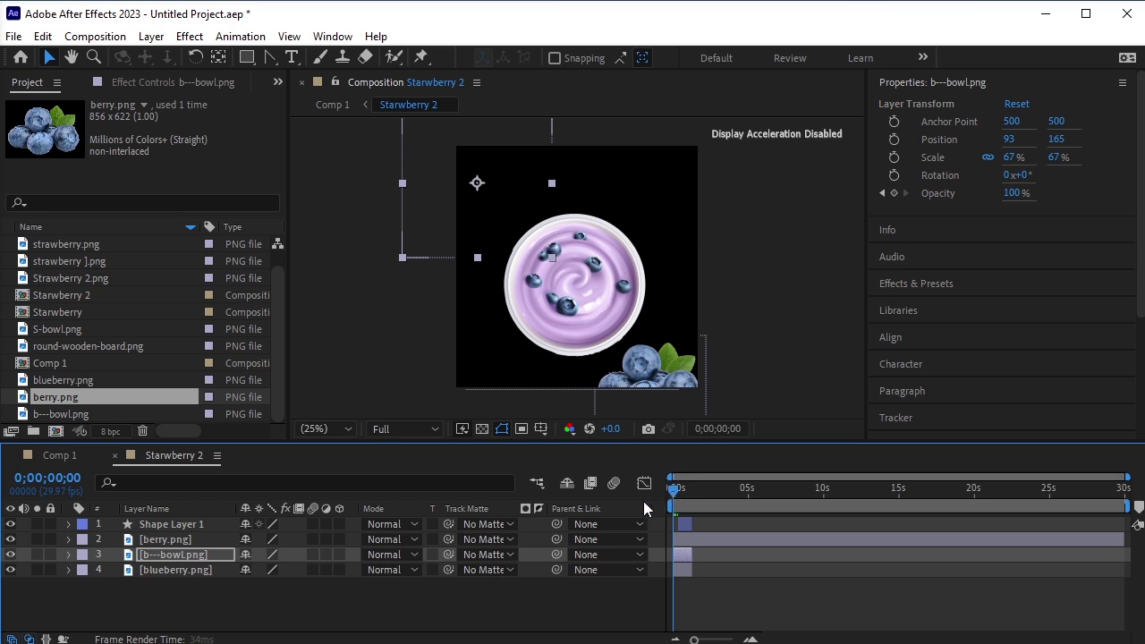
key("space")
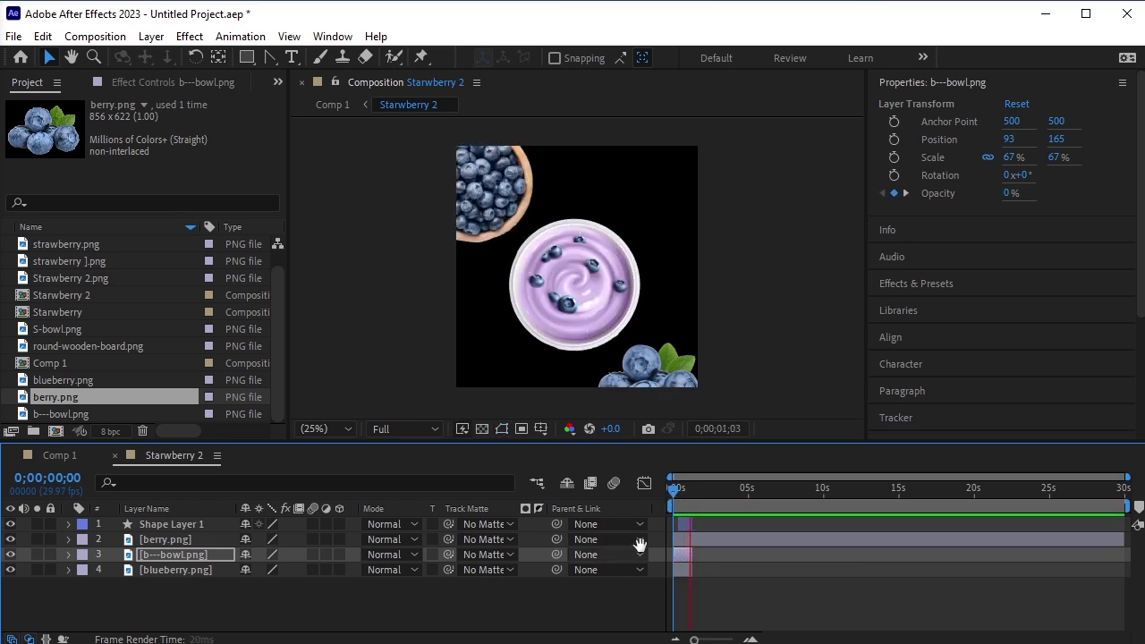
left_click(60, 457)
left_click_drag(789, 491, 557, 512)
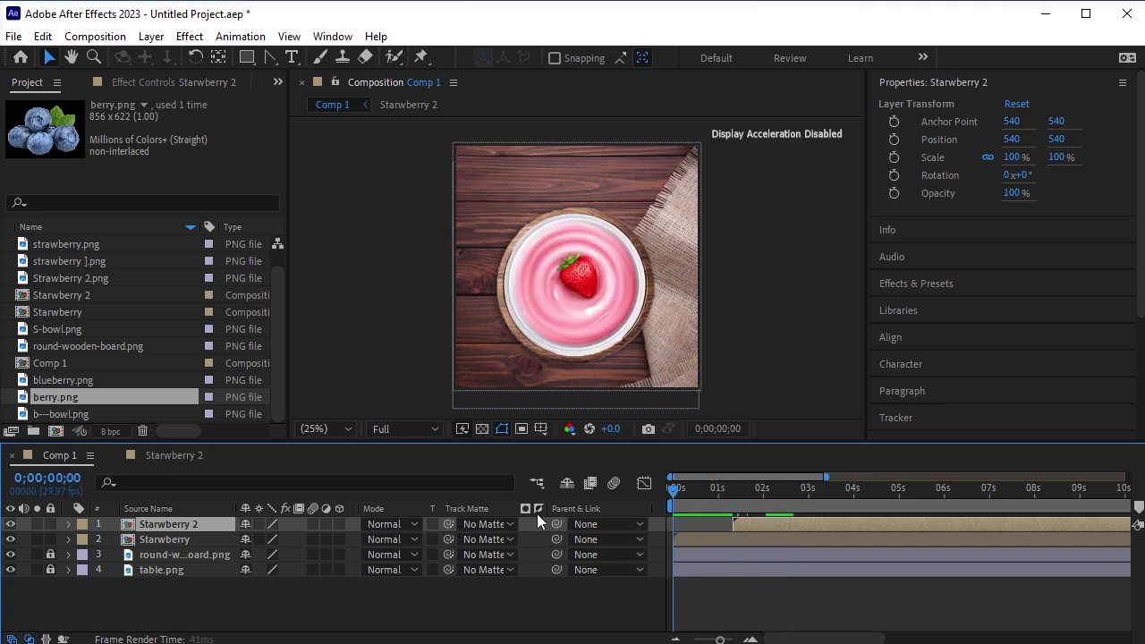
key("space")
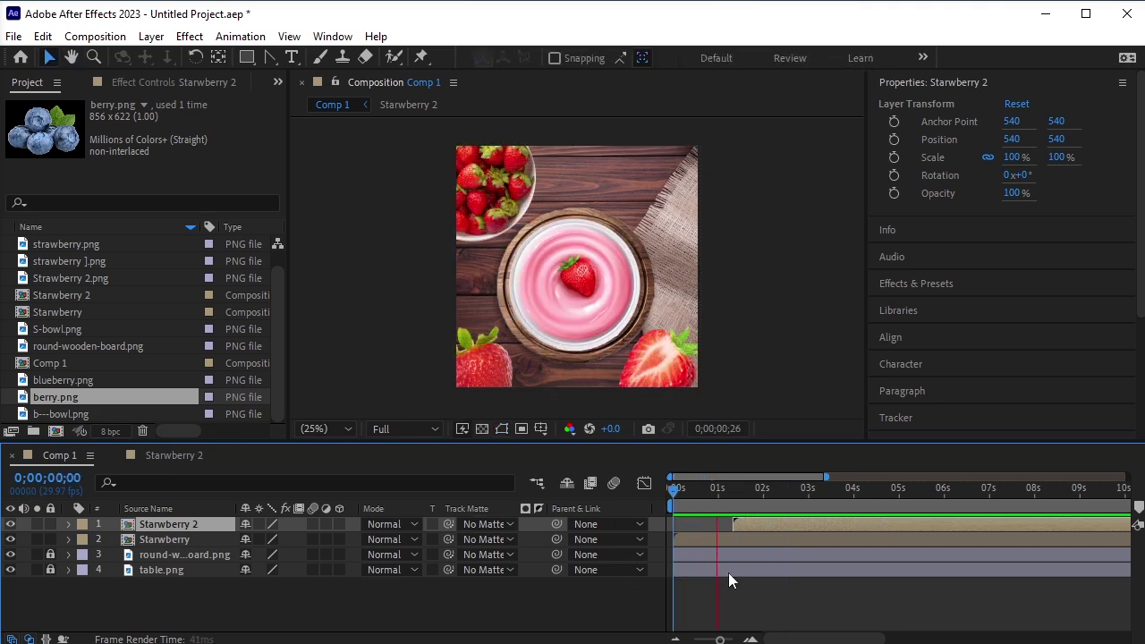
left_click_drag(812, 491, 728, 508)
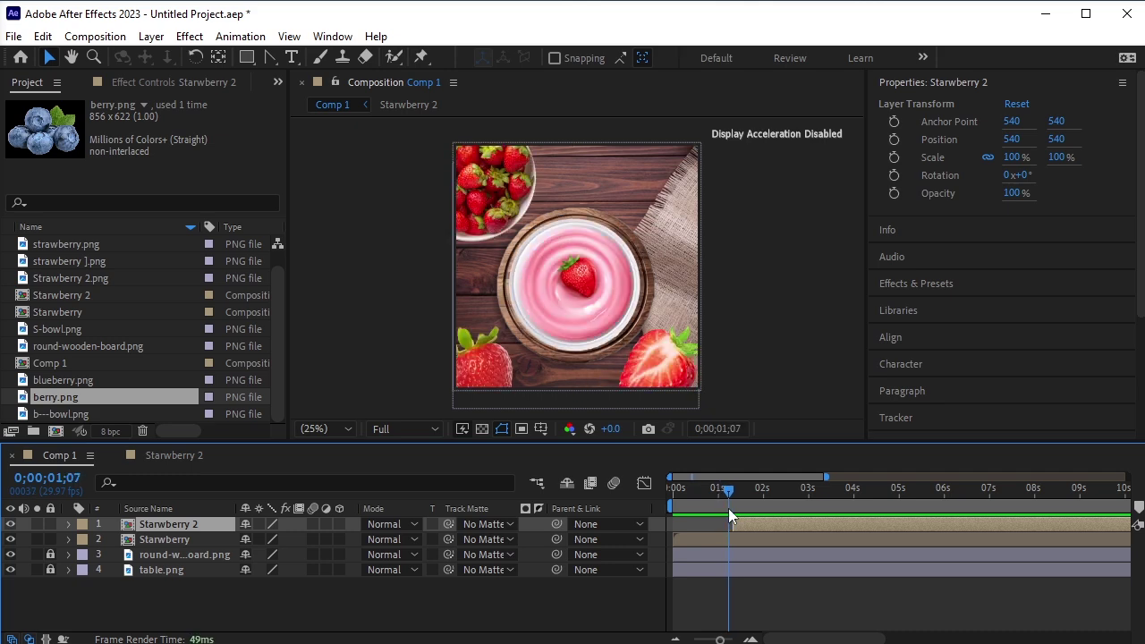
key("space")
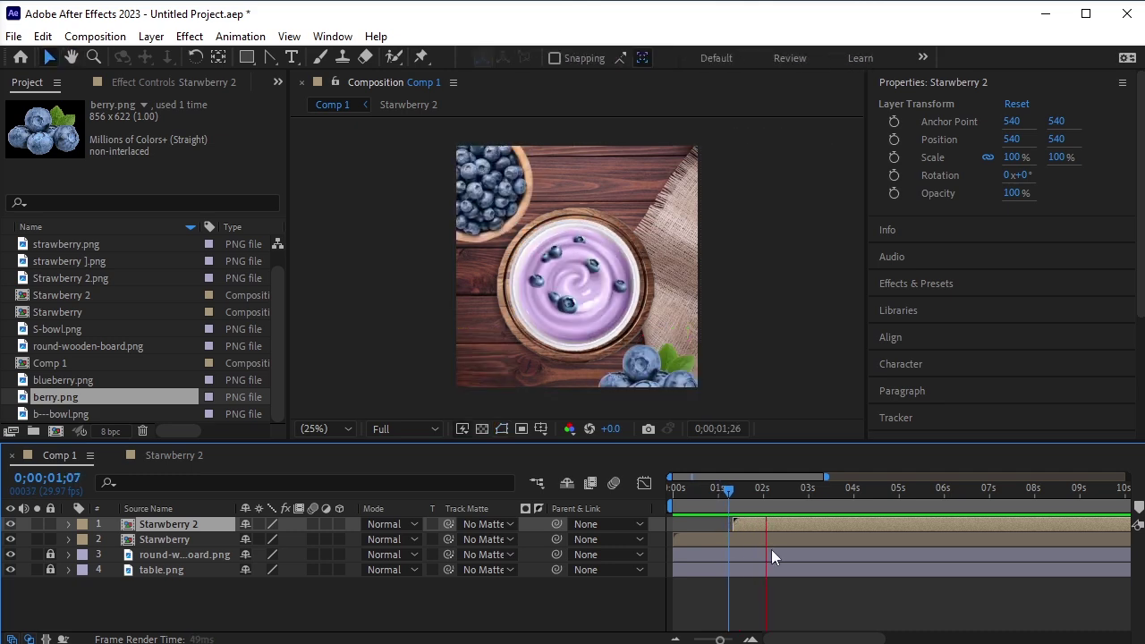
key("space")
left_click(733, 509)
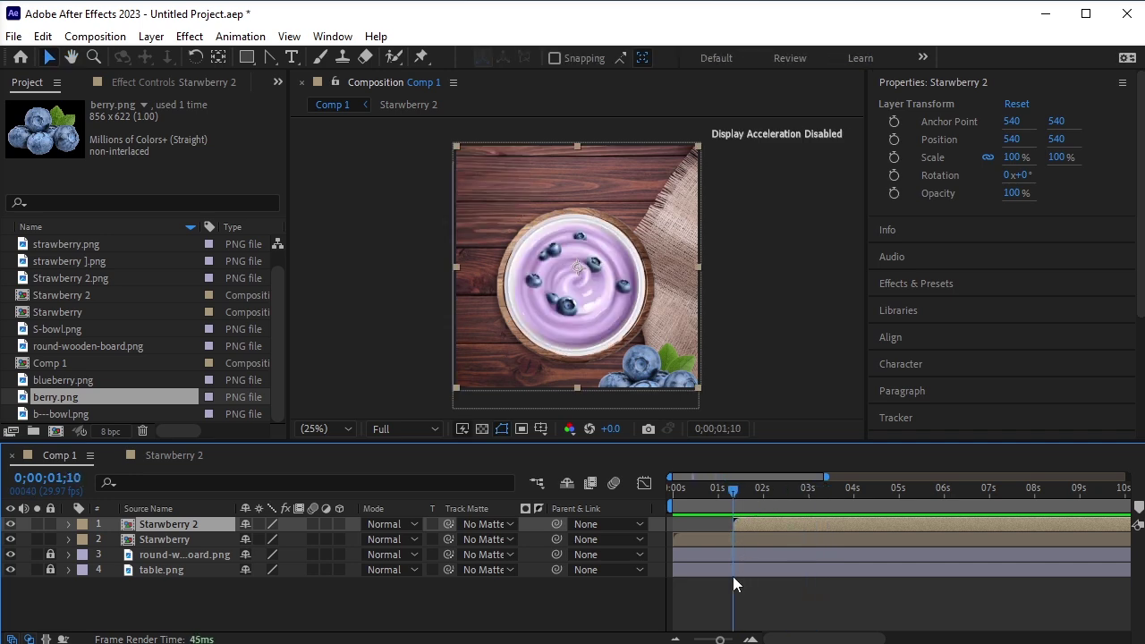
Rename the Starwberry 2 composition as Berry
left_click(79, 298)
right_click(80, 297)
left_click(172, 579)
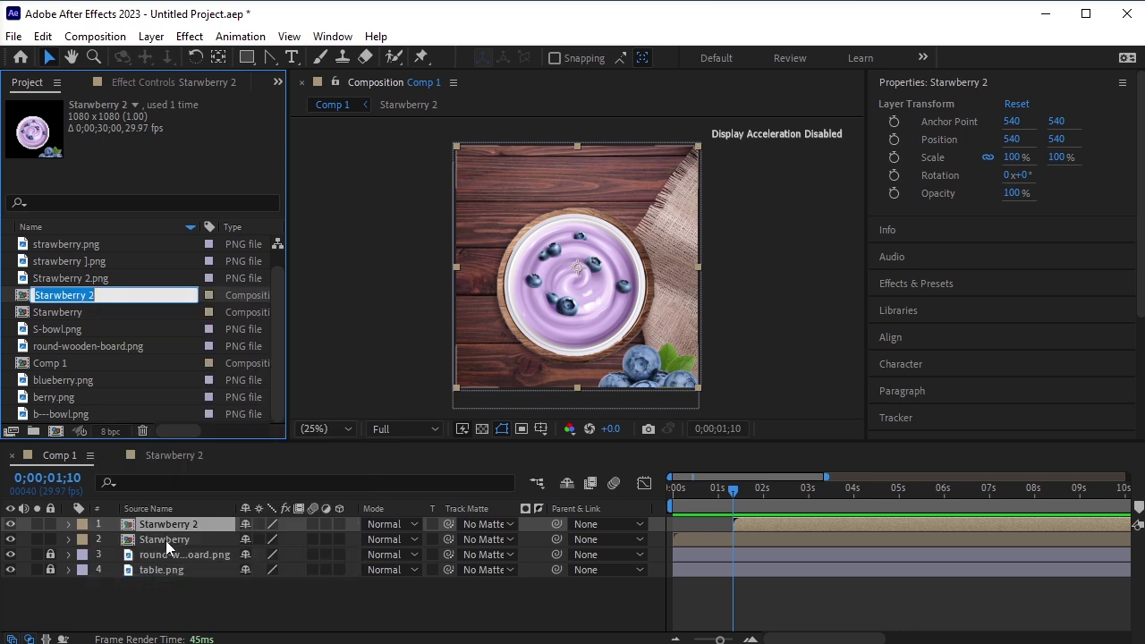
type("Berry")
key("Return")
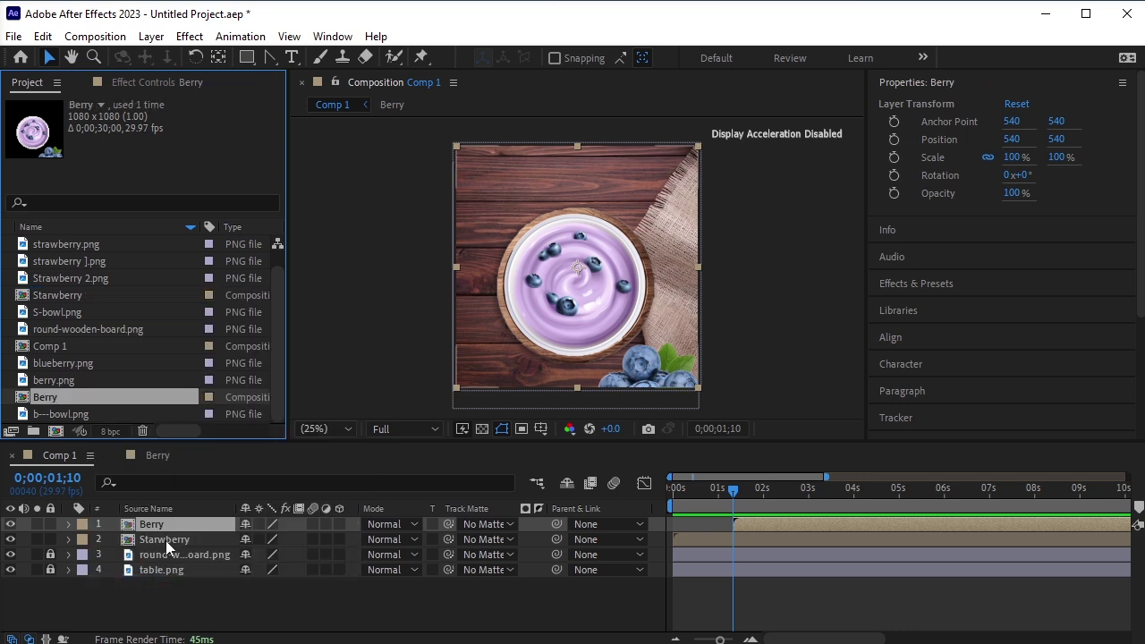
left_click(228, 587)
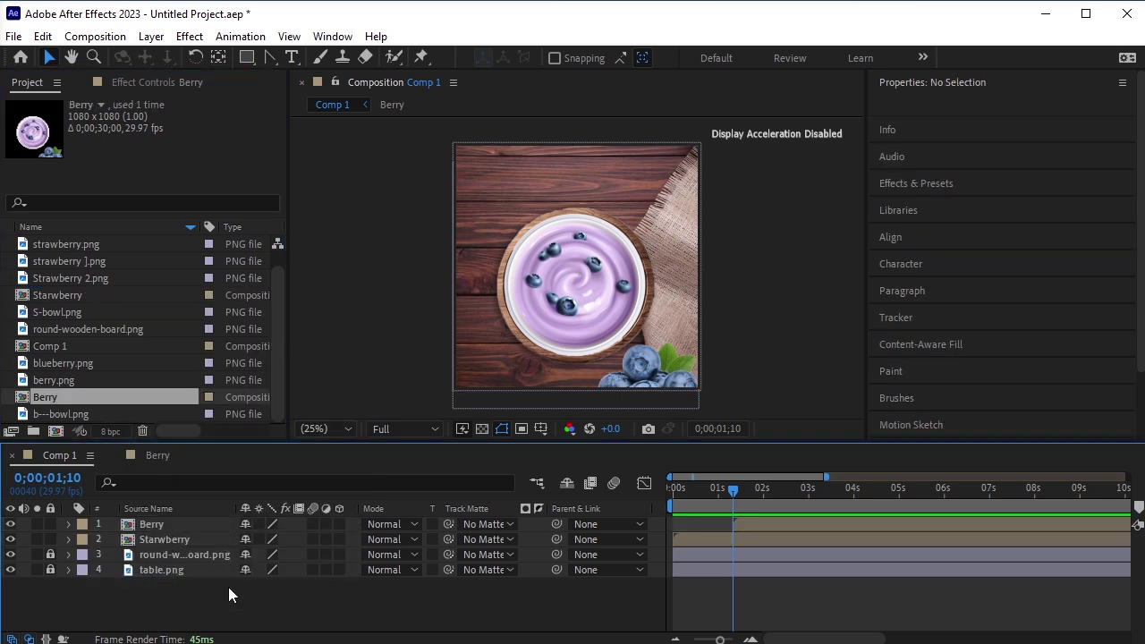
Duplicate the Berry composition among the project items and name the copy Cherry
left_click(109, 397)
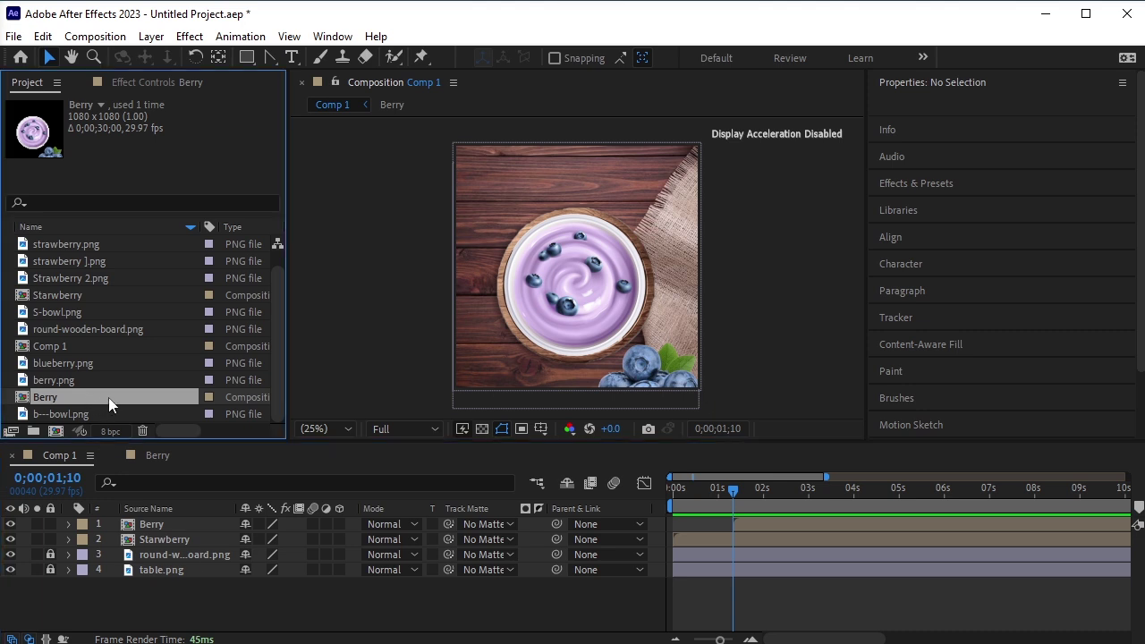
key("ctrl+d")
key("Return")
type("Cherry")
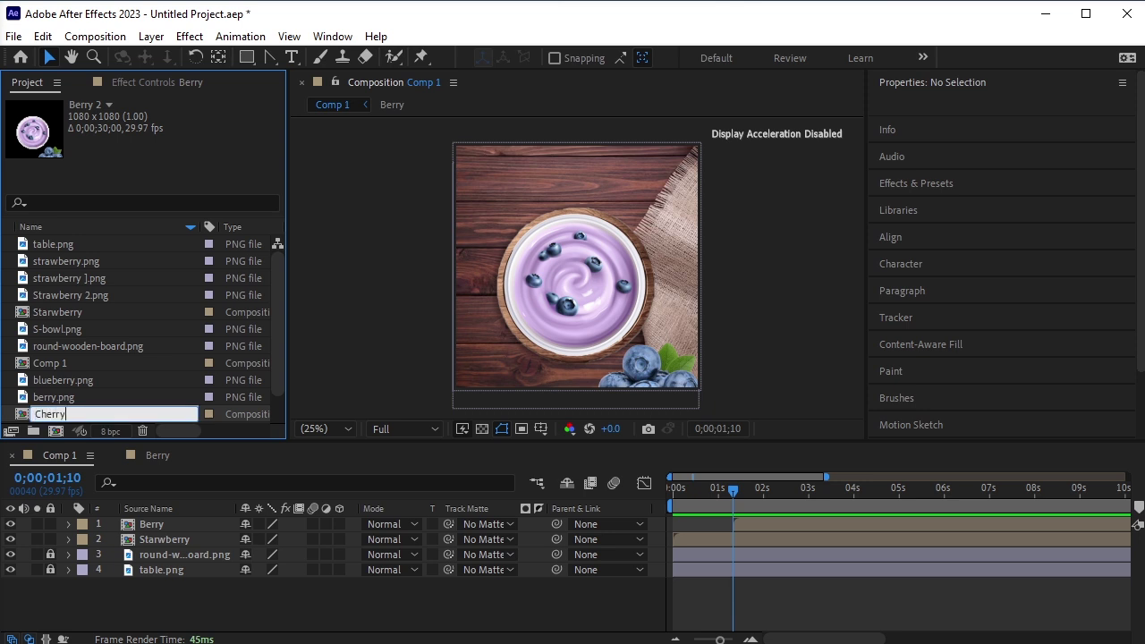
key("Return")
Add the Cherry composition as the top layer of Comp 1 and shift it in time to start at 0;00;02;20
left_click_drag(105, 378, 157, 526)
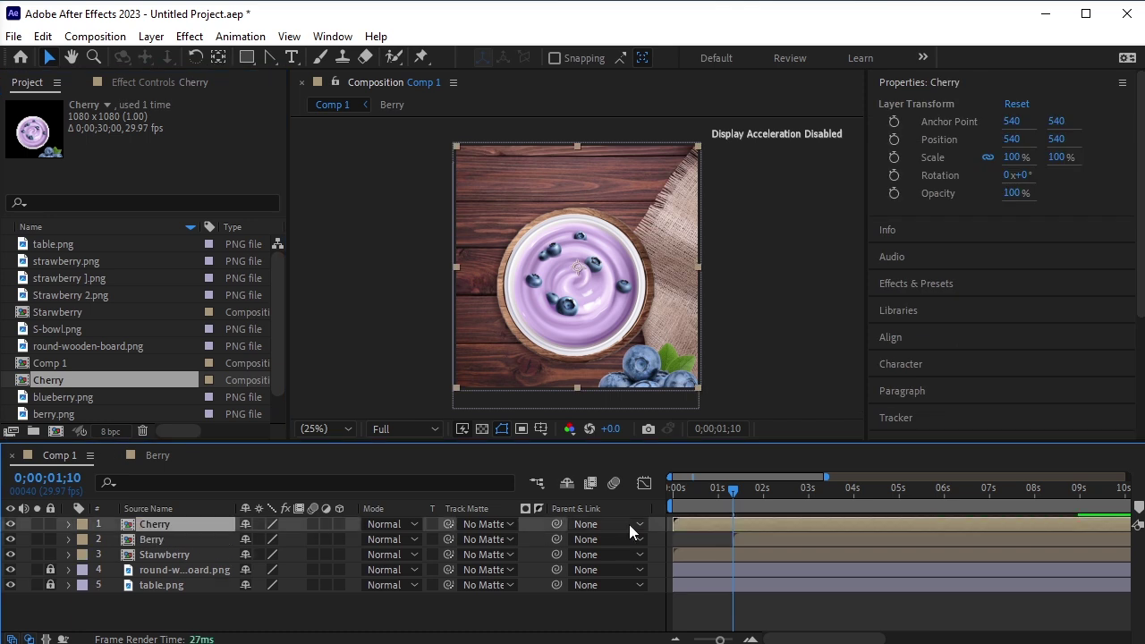
left_click_drag(744, 522, 804, 520)
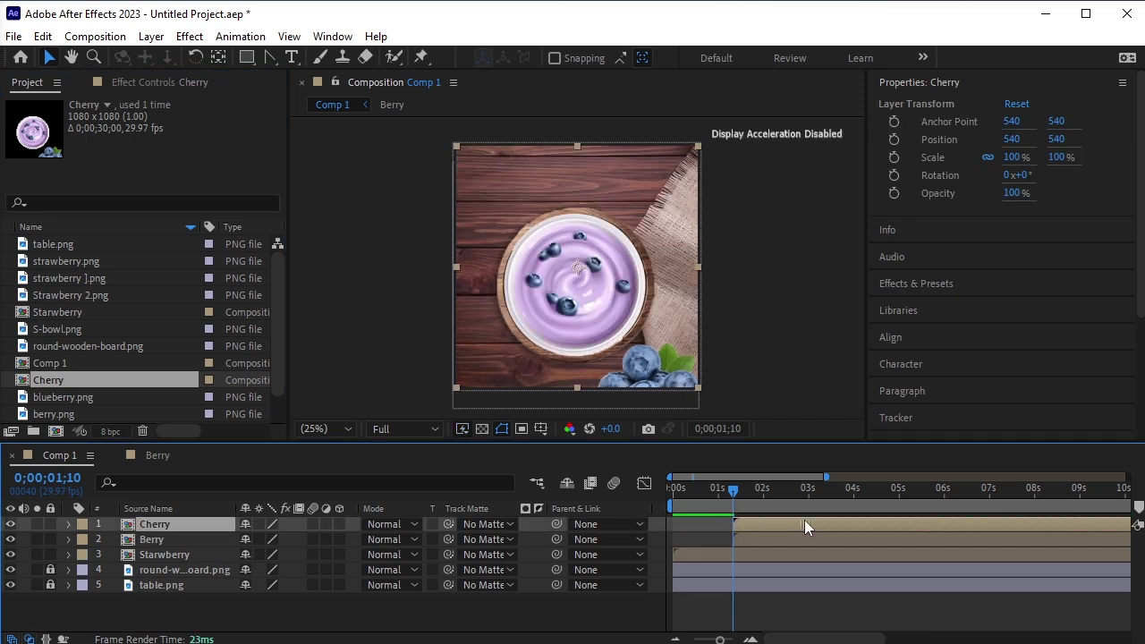
key("shift+Page_Down")
key("shift+Page_Down")
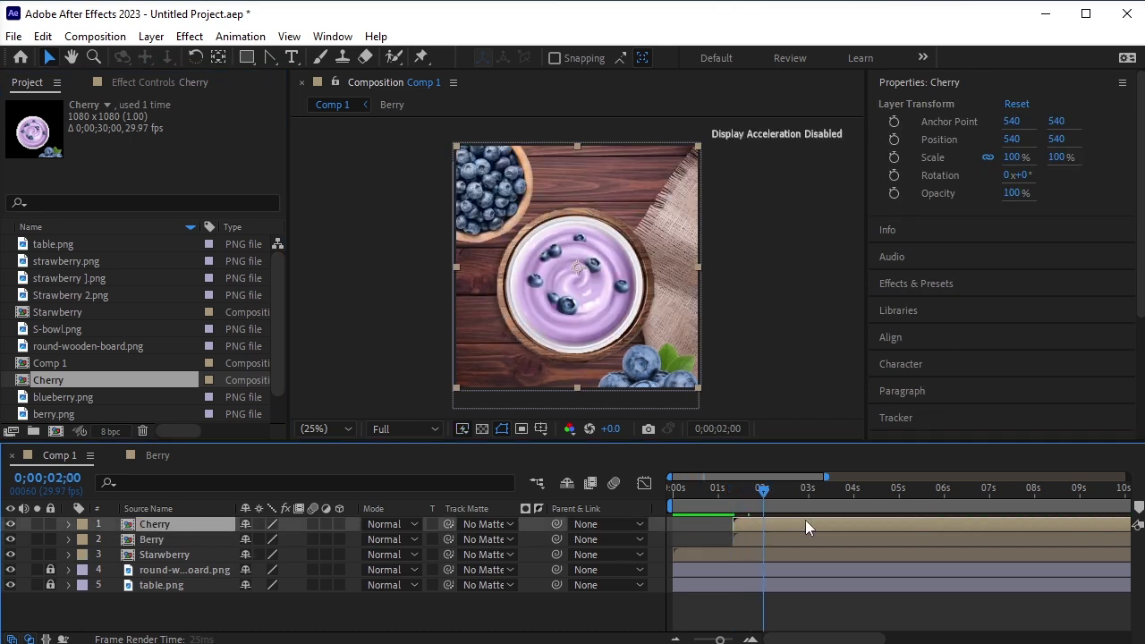
key("shift+Page_Down")
key("shift+Page_Down")
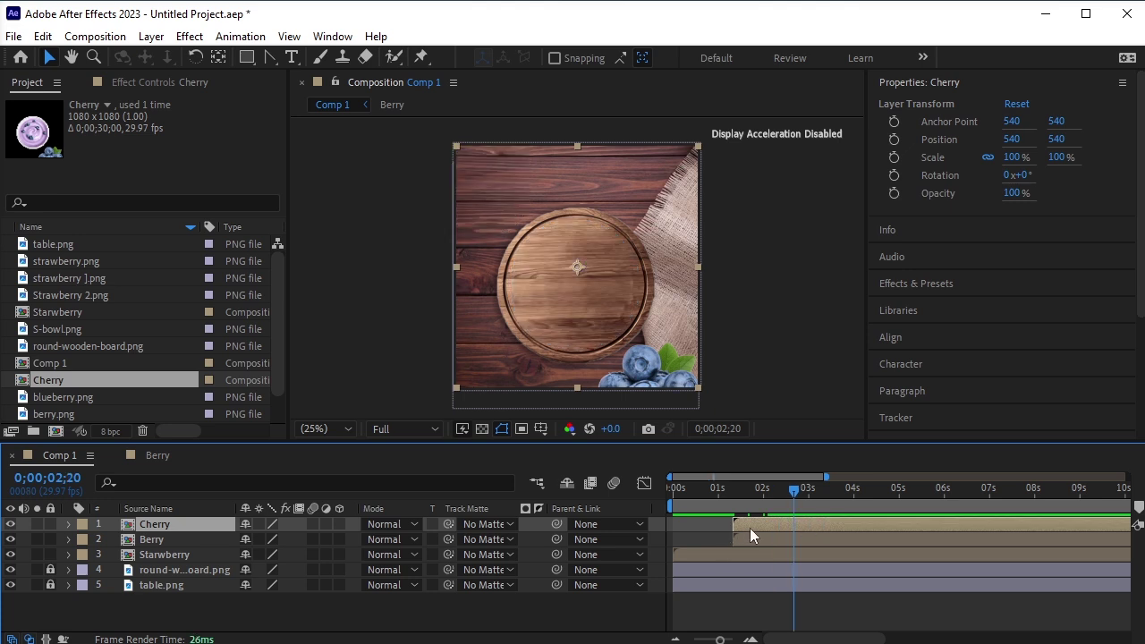
left_click_drag(751, 527, 808, 533)
key("equal")
Open the Cherry composition for editing and enlarge the project item list so all items fit
double_click(144, 520)
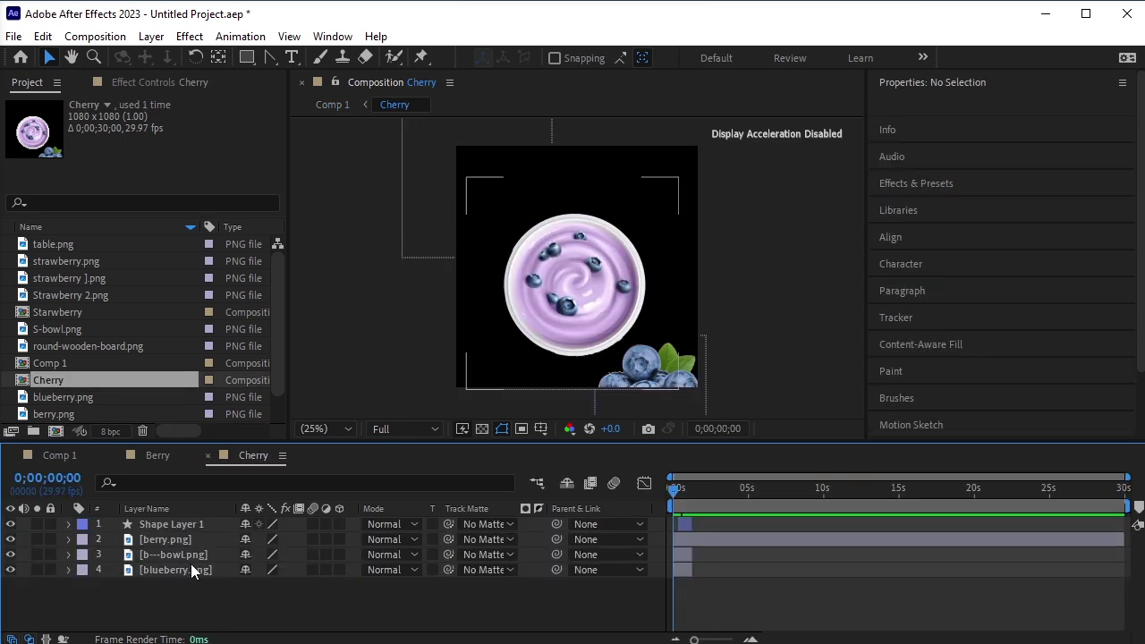
scroll(110, 392, "down", 1)
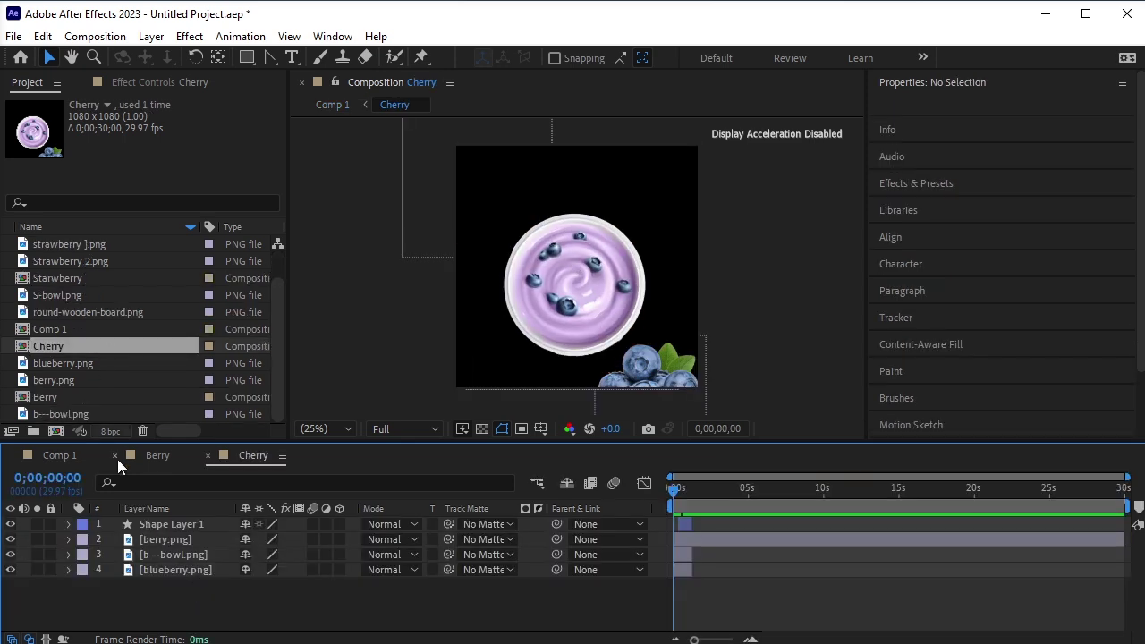
left_click_drag(137, 444, 134, 461)
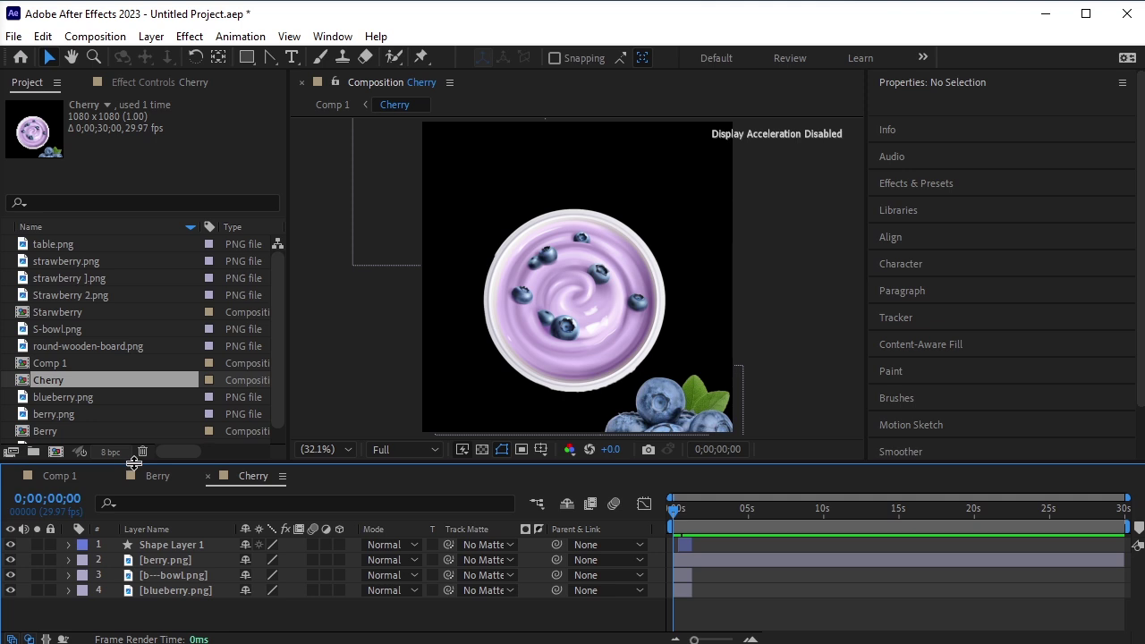
left_click(135, 442)
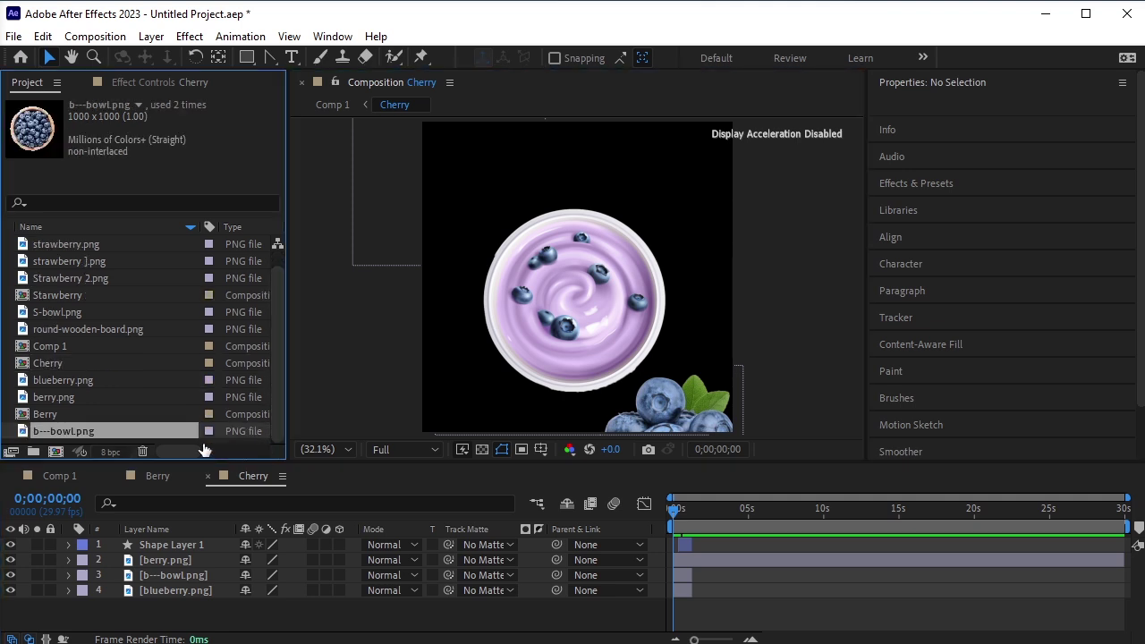
left_click_drag(198, 465, 196, 501)
left_click(159, 471)
Import the cherry, cherry-1 and c--bowl images from the yogurt folder as footage
right_click(159, 468)
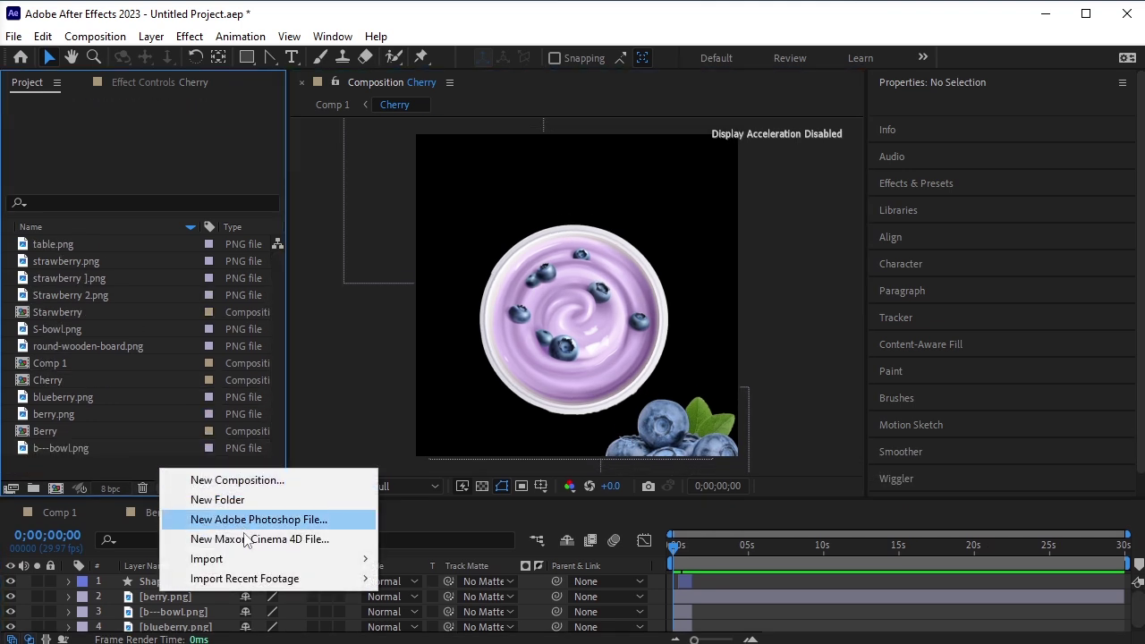
mouse_move(248, 564)
left_click(415, 559)
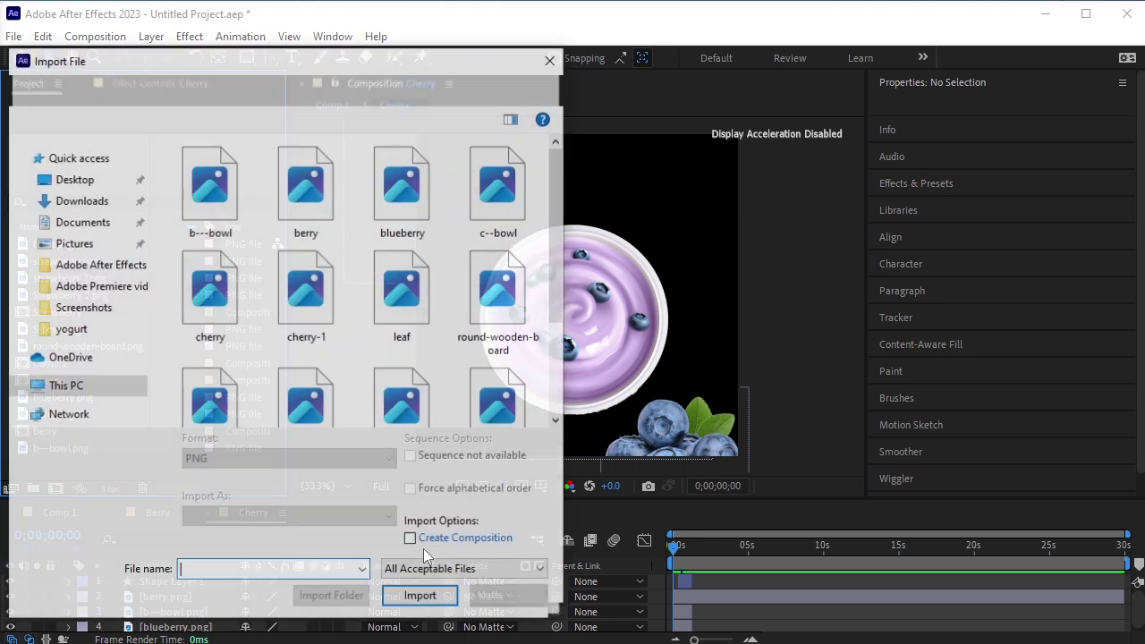
scroll(396, 383, "down", 1)
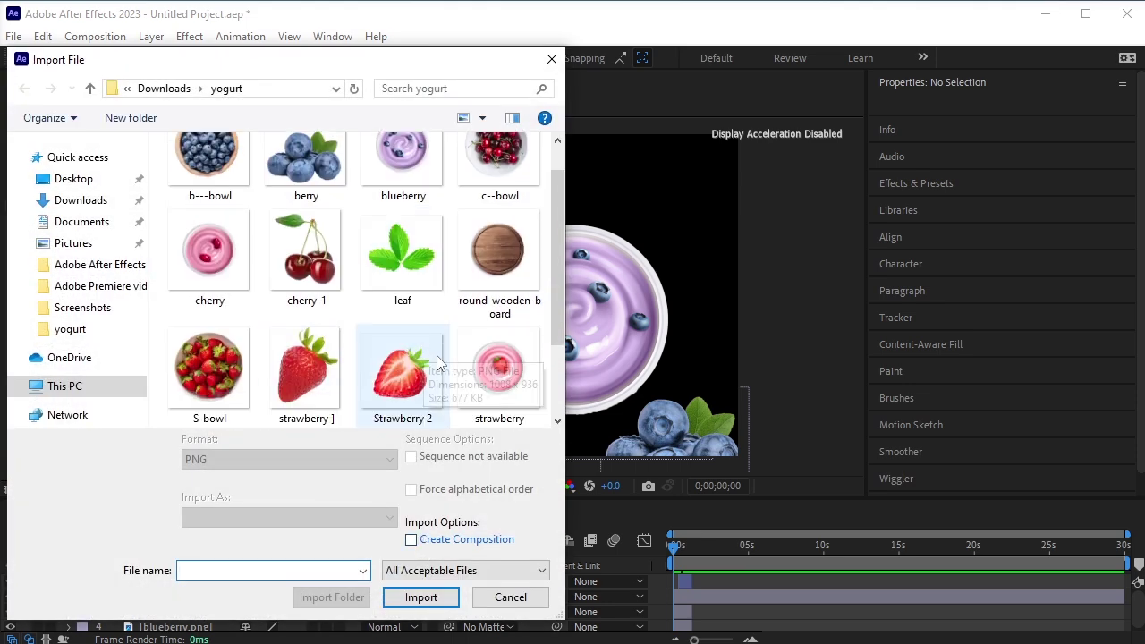
scroll(476, 389, "down", 2)
scroll(476, 389, "up", 1)
left_click(210, 174)
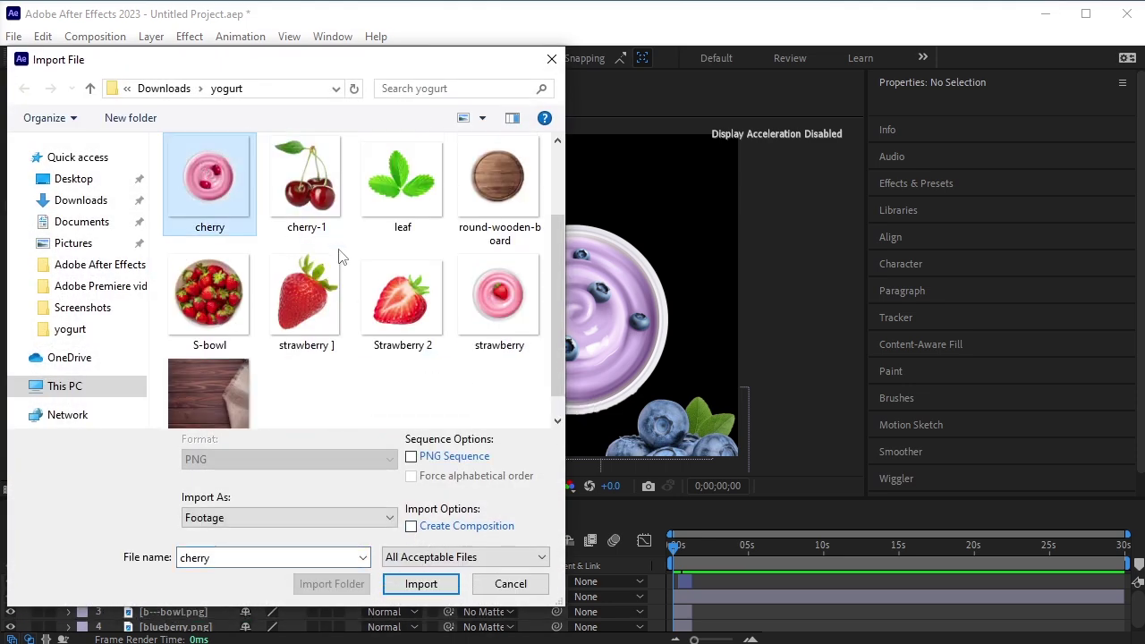
scroll(328, 295, "up", 2)
left_click(328, 295)
left_click(523, 208, "shift")
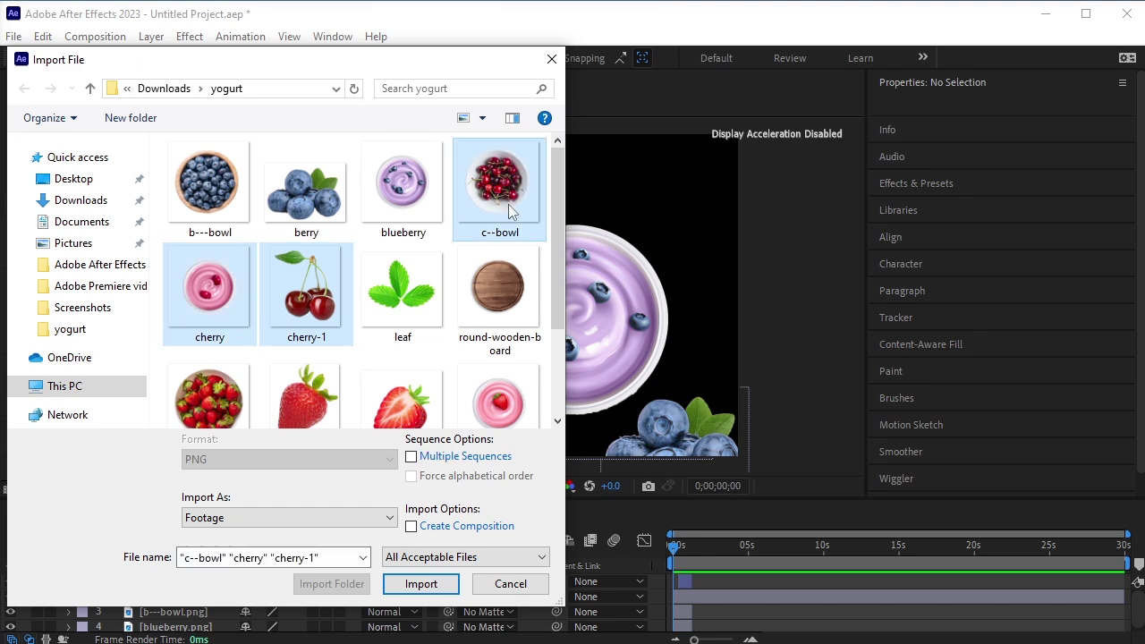
left_click(421, 586)
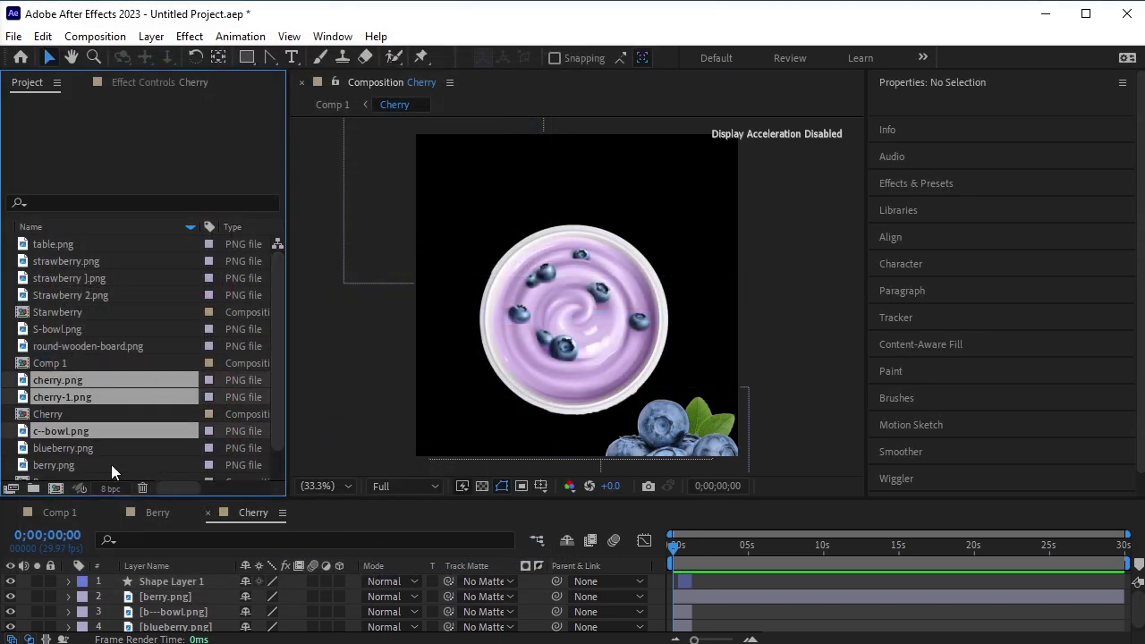
Replace the source of the blueberry.png layer in the Cherry composition with cherry.png, keeping its animation
scroll(185, 624, "down", 1)
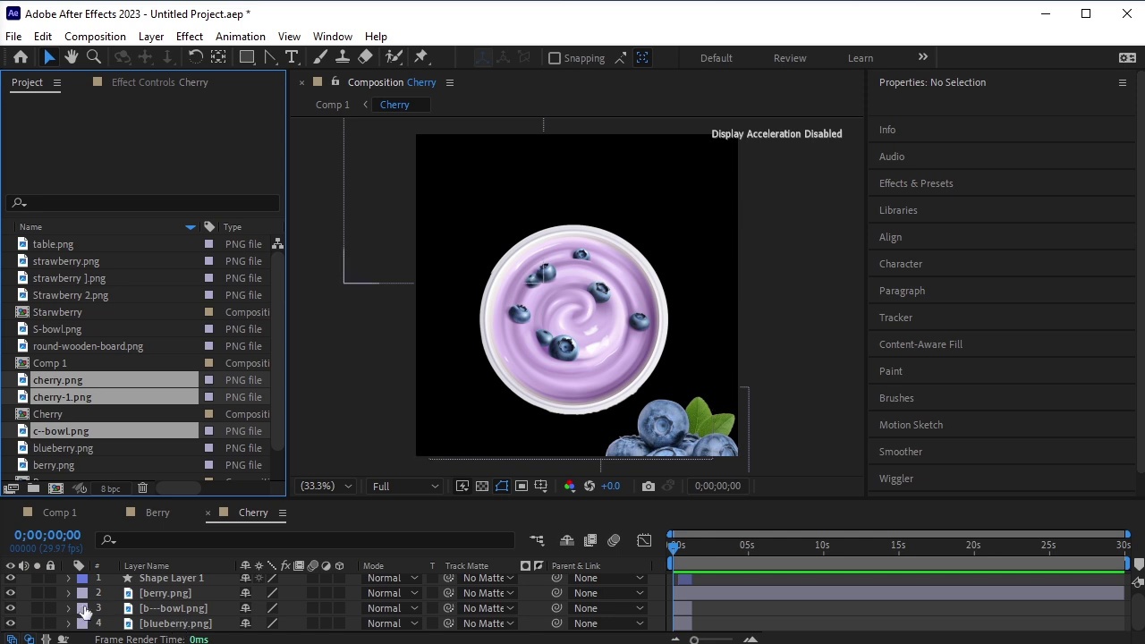
left_click(178, 623)
scroll(147, 461, "down", 1)
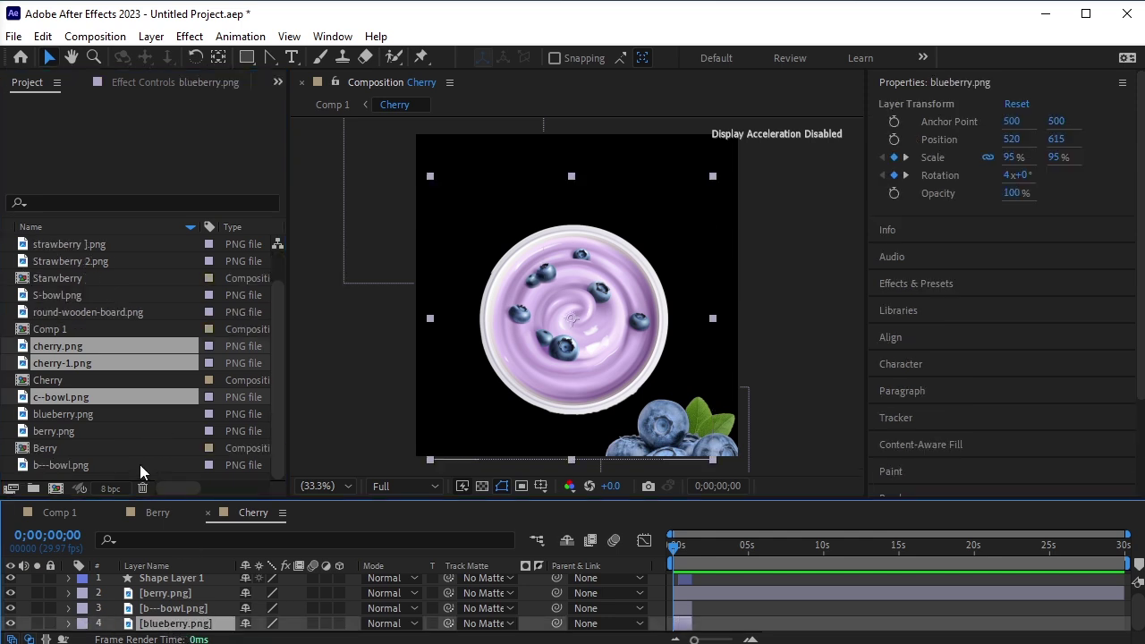
left_click(136, 478)
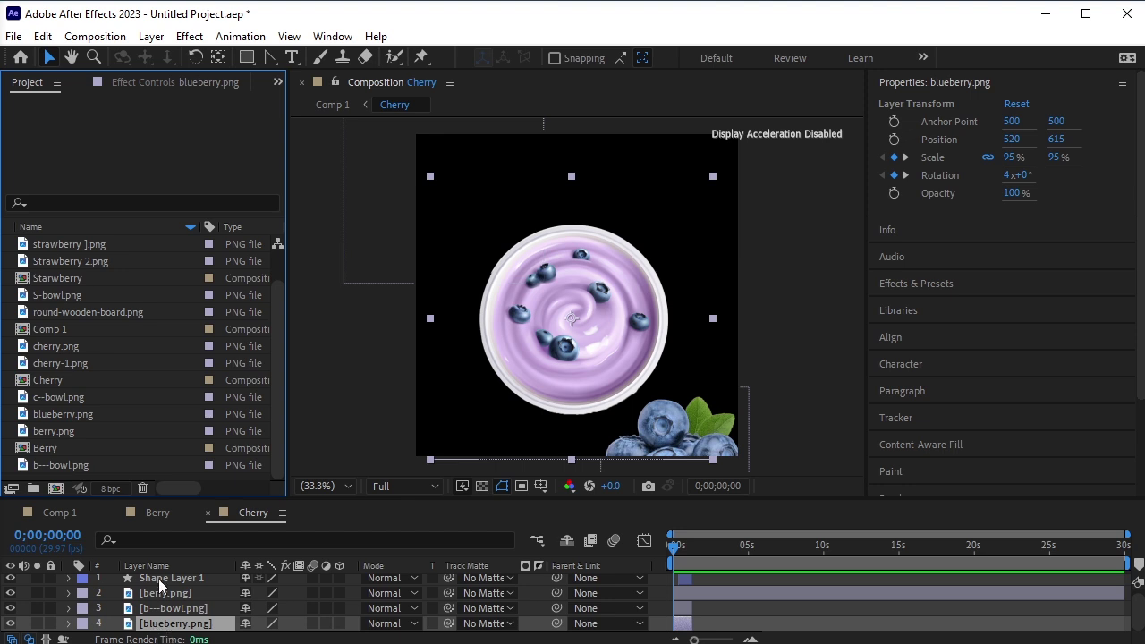
left_click(74, 351)
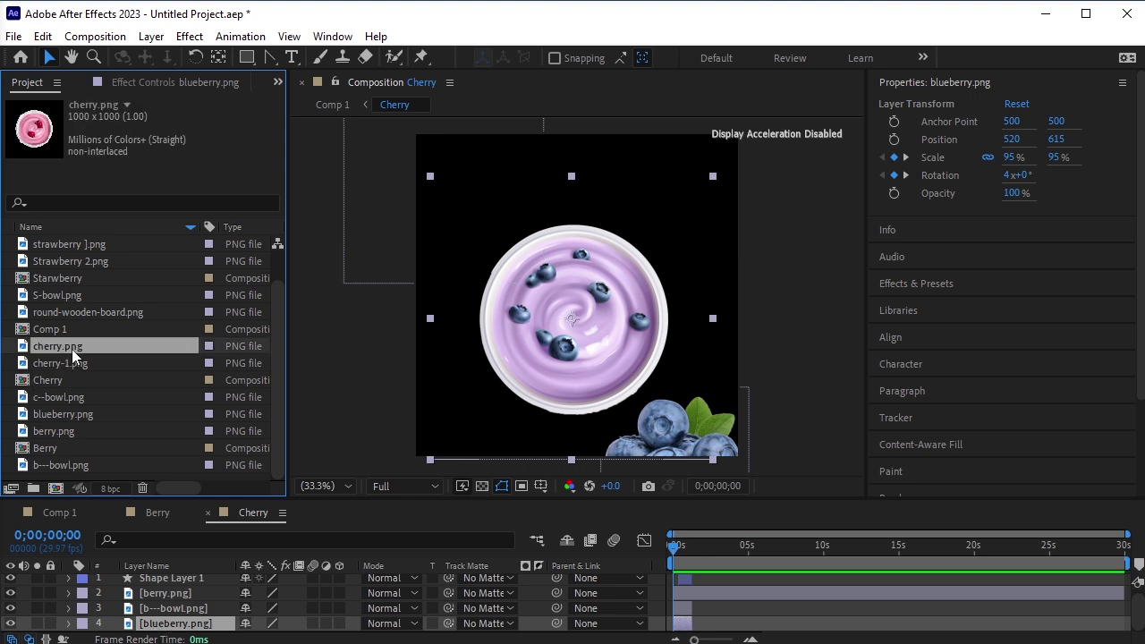
left_click_drag(73, 358, 184, 629)
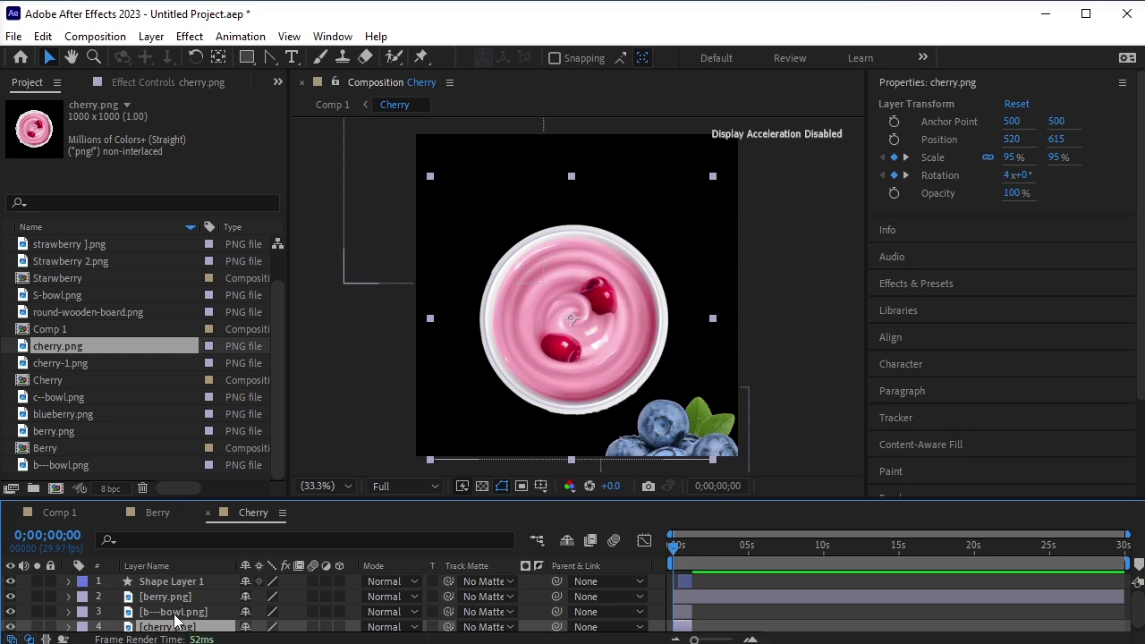
Replace the source of the b---bowl.png layer with c--bowl.png
left_click(172, 612)
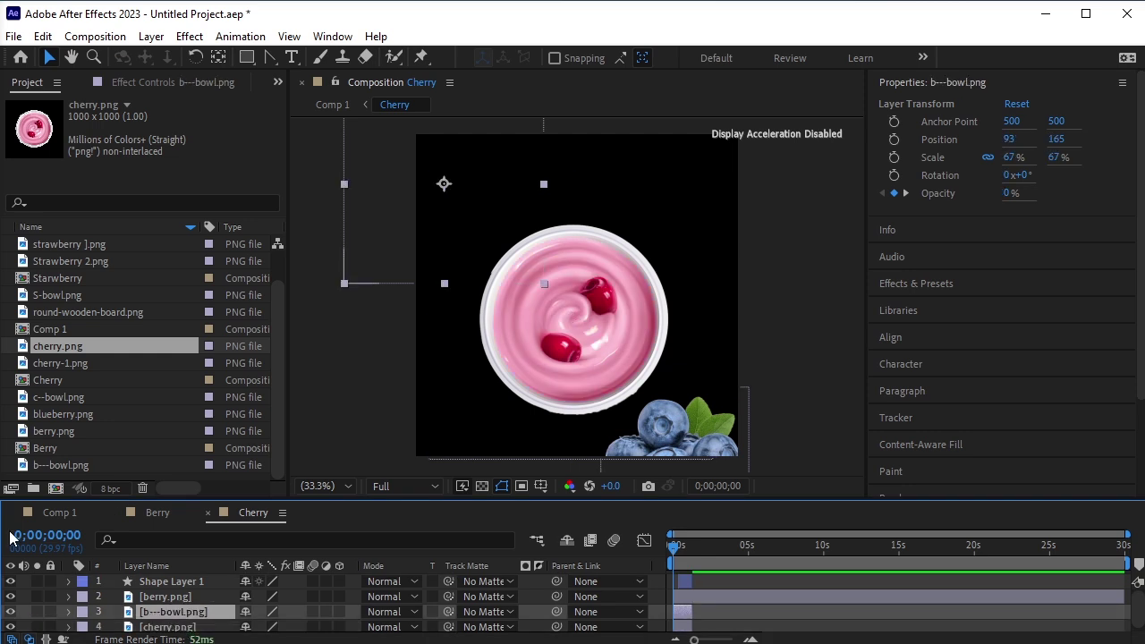
left_click(97, 397)
left_click_drag(98, 398, 173, 616)
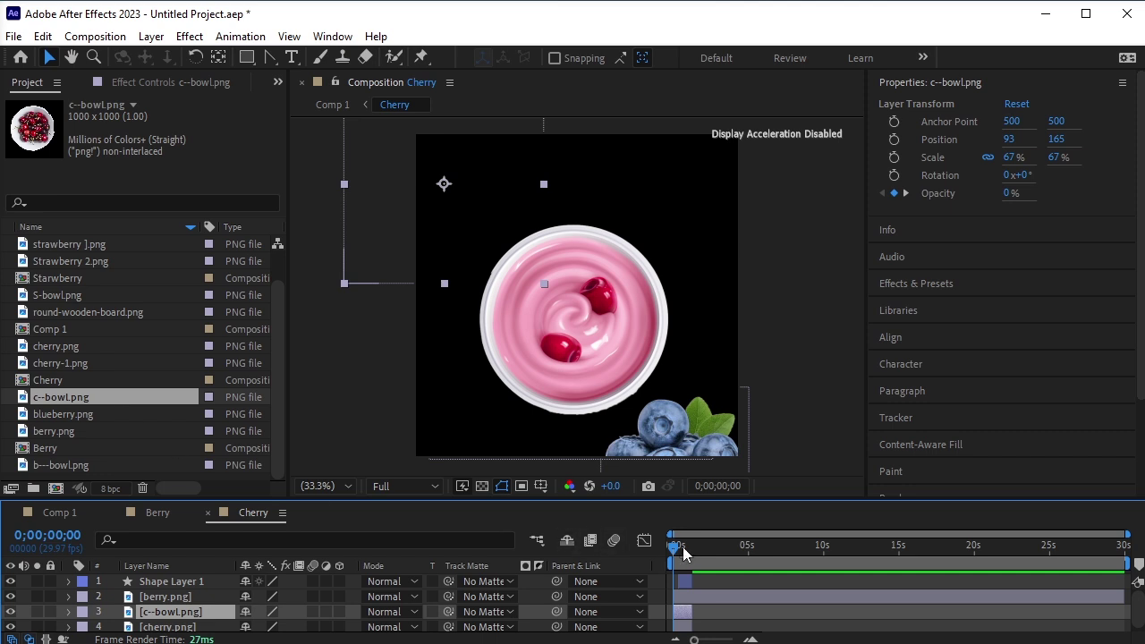
Go to 0;00;00;18 in the Cherry composition and delete the berry.png layer
left_click_drag(674, 547, 682, 550)
key("Page_Up")
key("Page_Up")
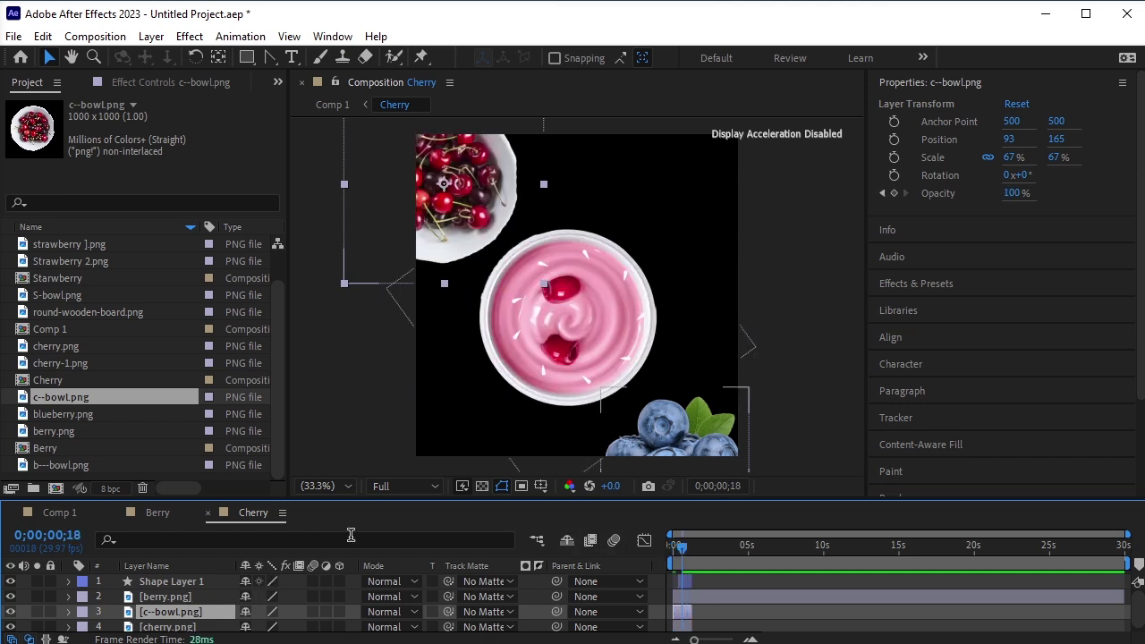
left_click(700, 436)
key("Delete")
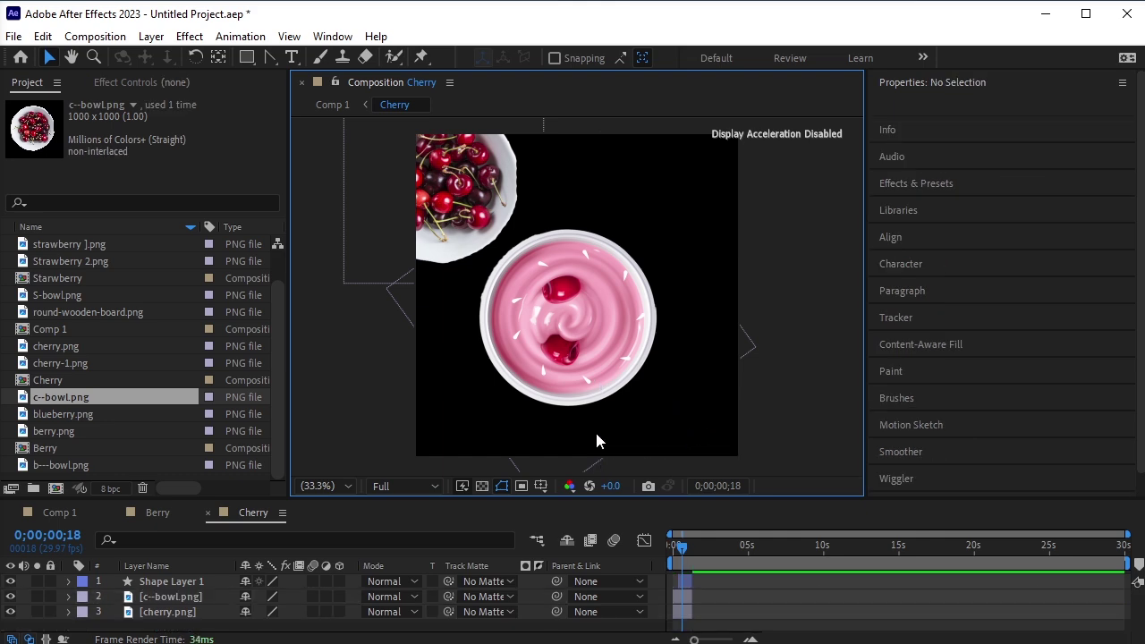
Add cherry-1.png as a layer below Shape Layer 1 and trim its end to match the other image layers
left_click(101, 349)
left_click(90, 367)
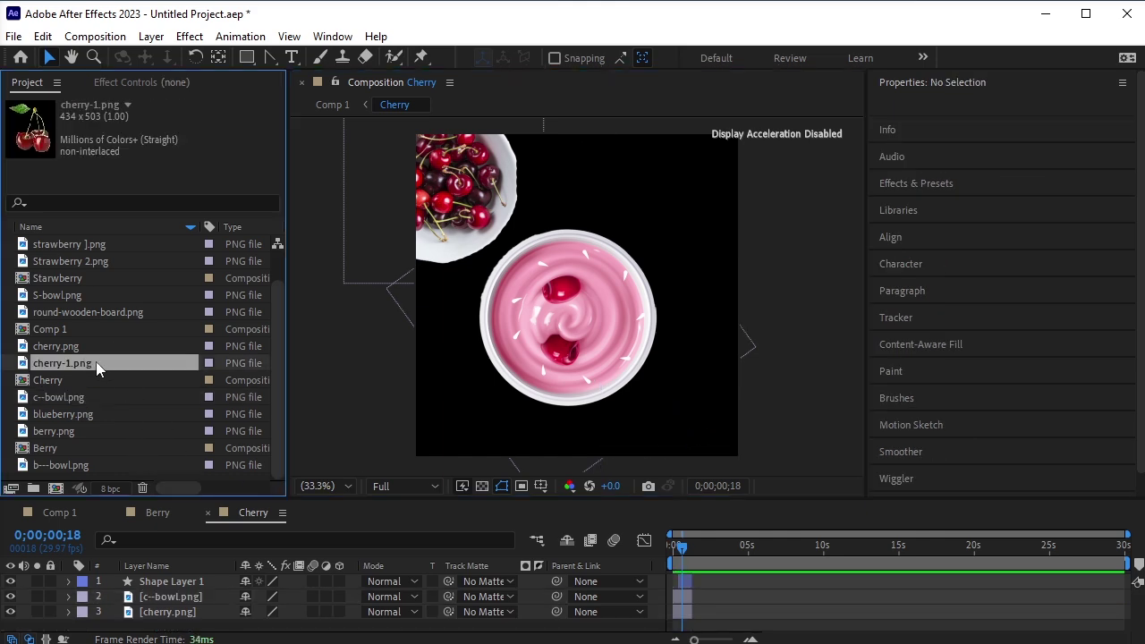
left_click_drag(104, 375, 287, 564)
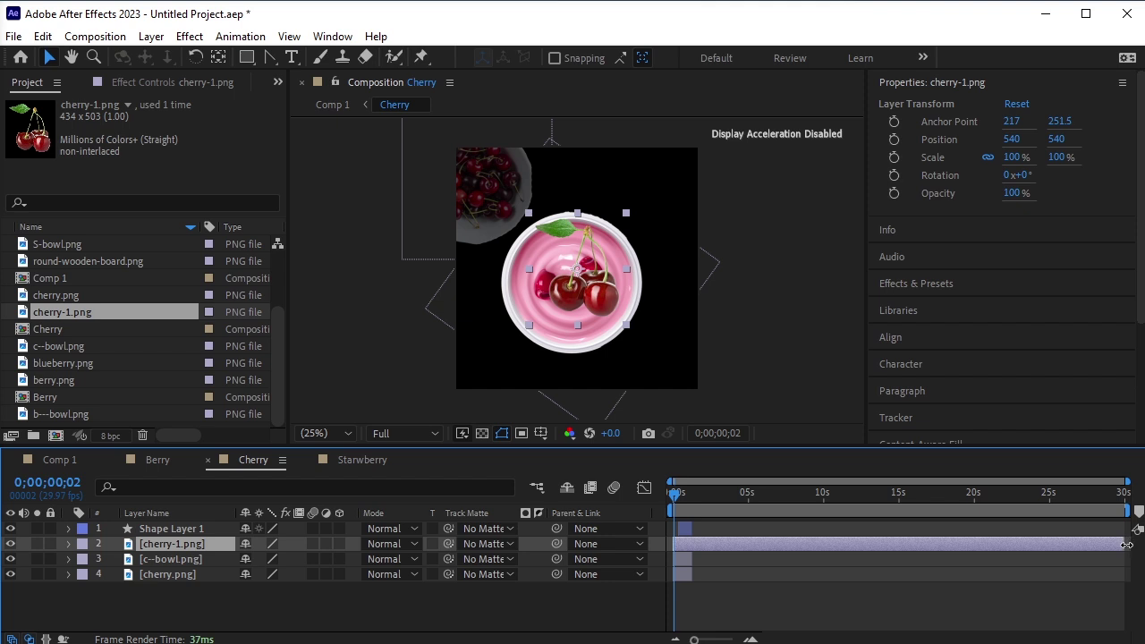
left_click_drag(1127, 545, 694, 605)
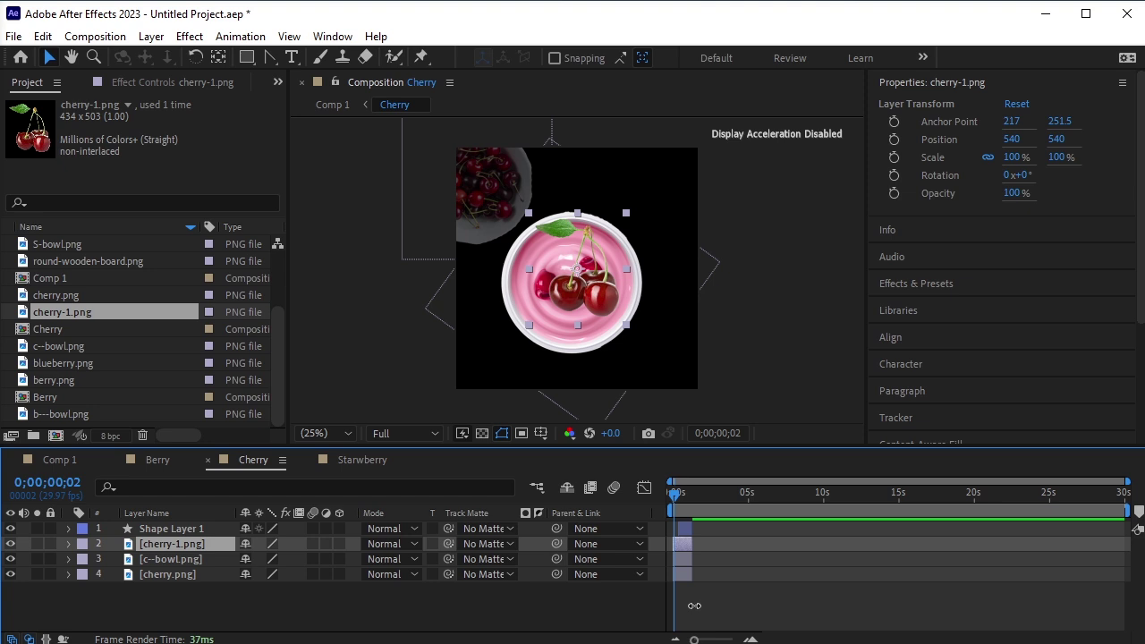
Scale the cherry-1.png layer to 128% and place it in the canvas's upper-right corner at about 924, -12
left_click_drag(569, 297, 662, 175)
key("s")
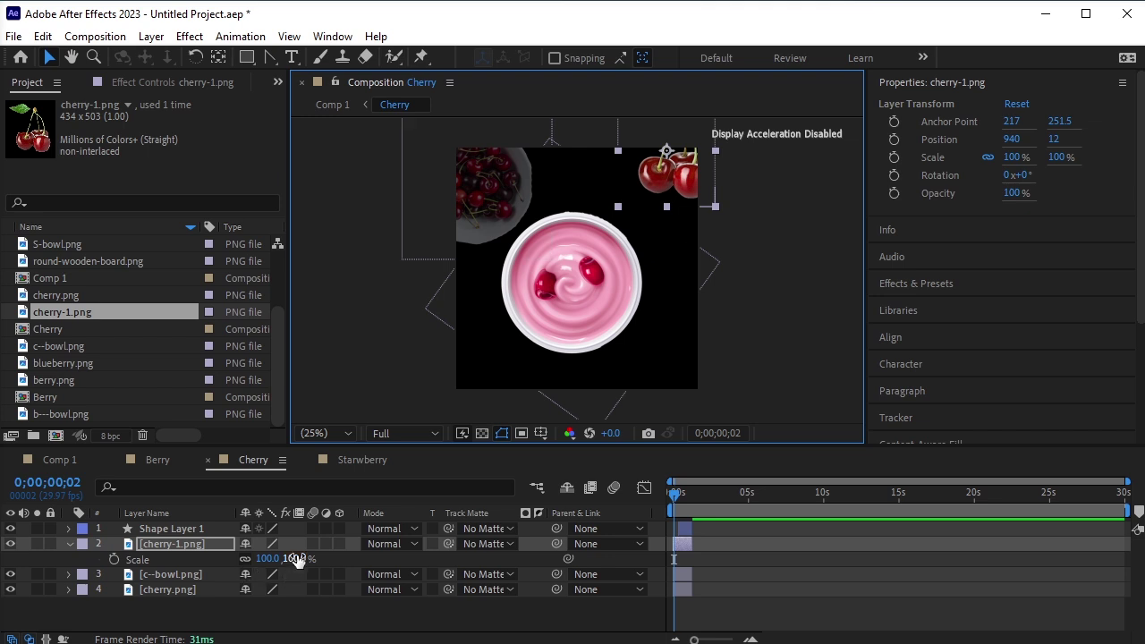
left_click_drag(265, 558, 647, 231)
left_click_drag(676, 194, 673, 188)
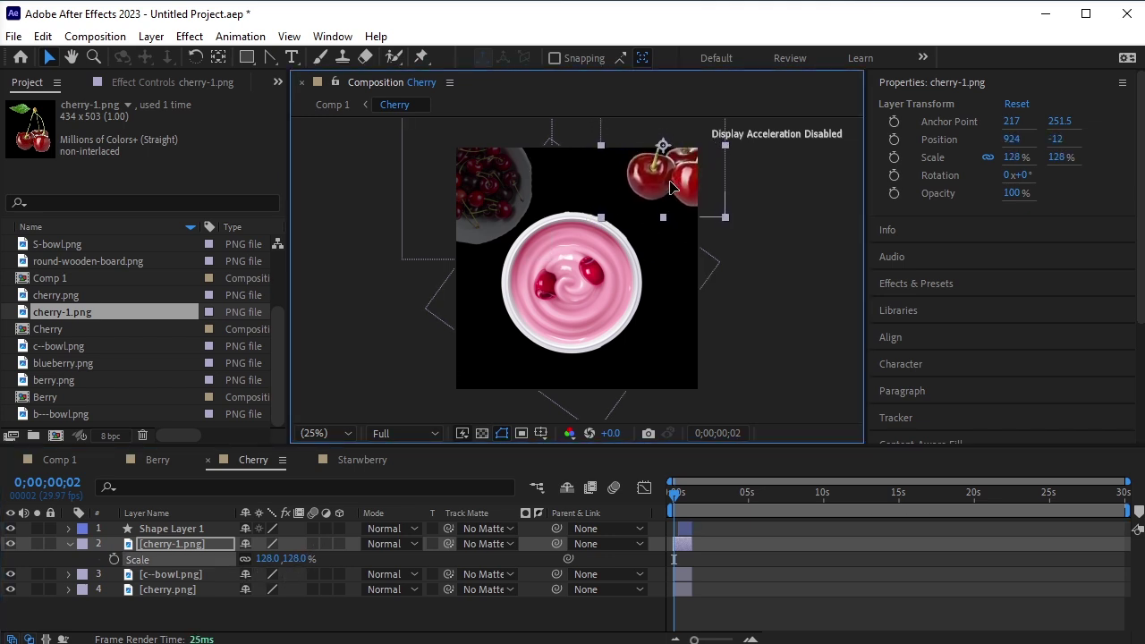
Duplicate the cherry-1.png layer and place the copy in the canvas's lower-left corner at about 12, 916
key("ctrl+d")
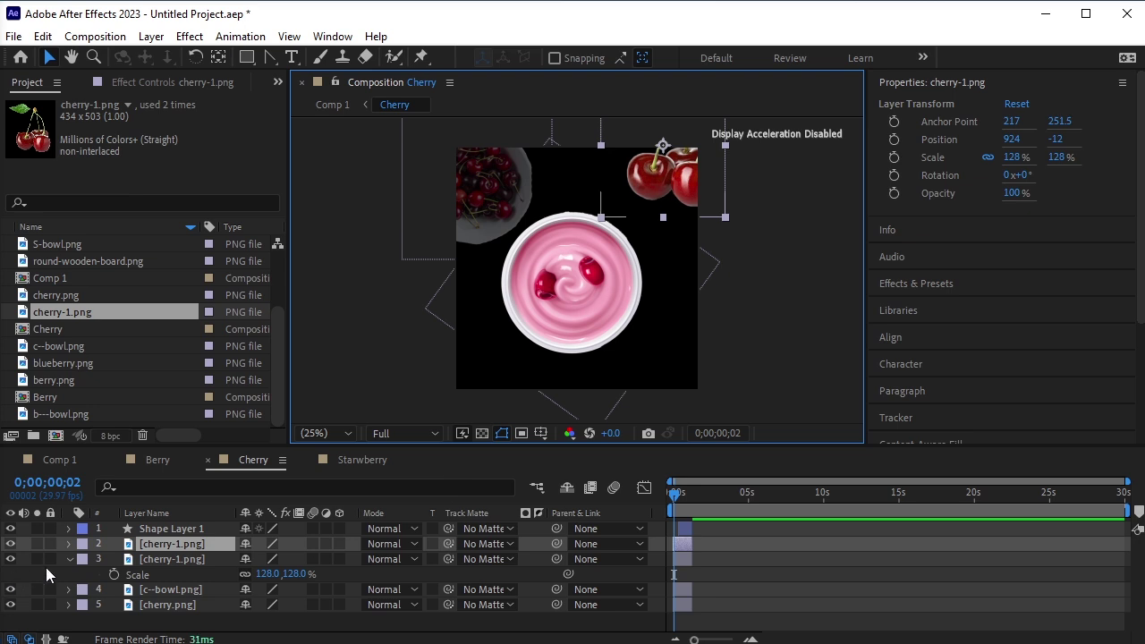
left_click(69, 561)
left_click_drag(672, 188, 472, 391)
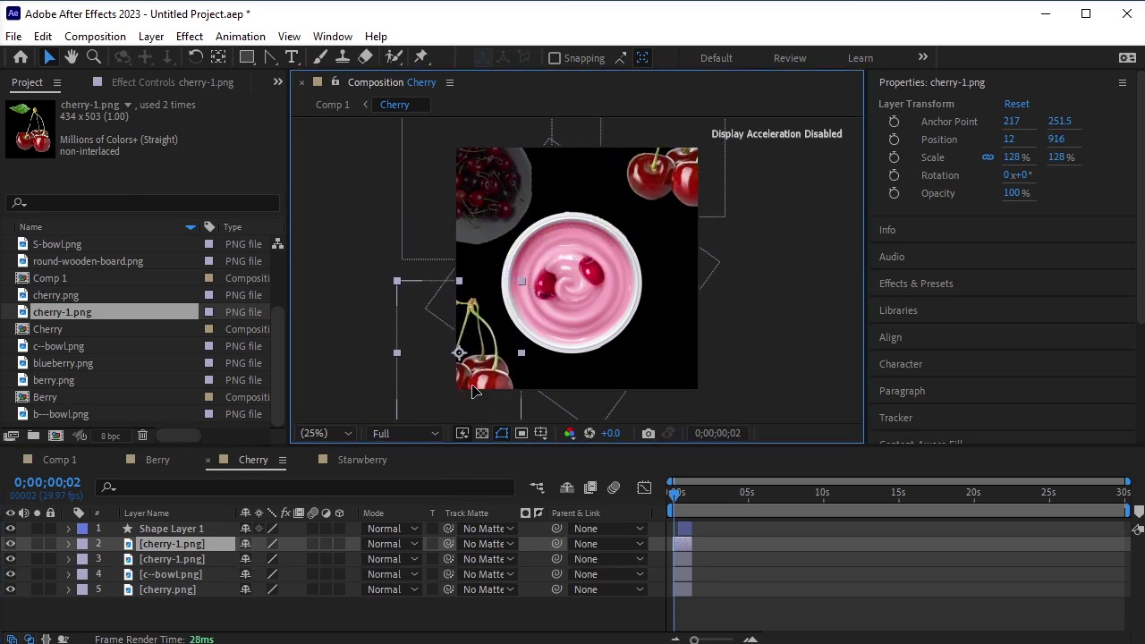
Set the scale of the upper-right cherry-1.png layer to 109%
left_click(705, 173)
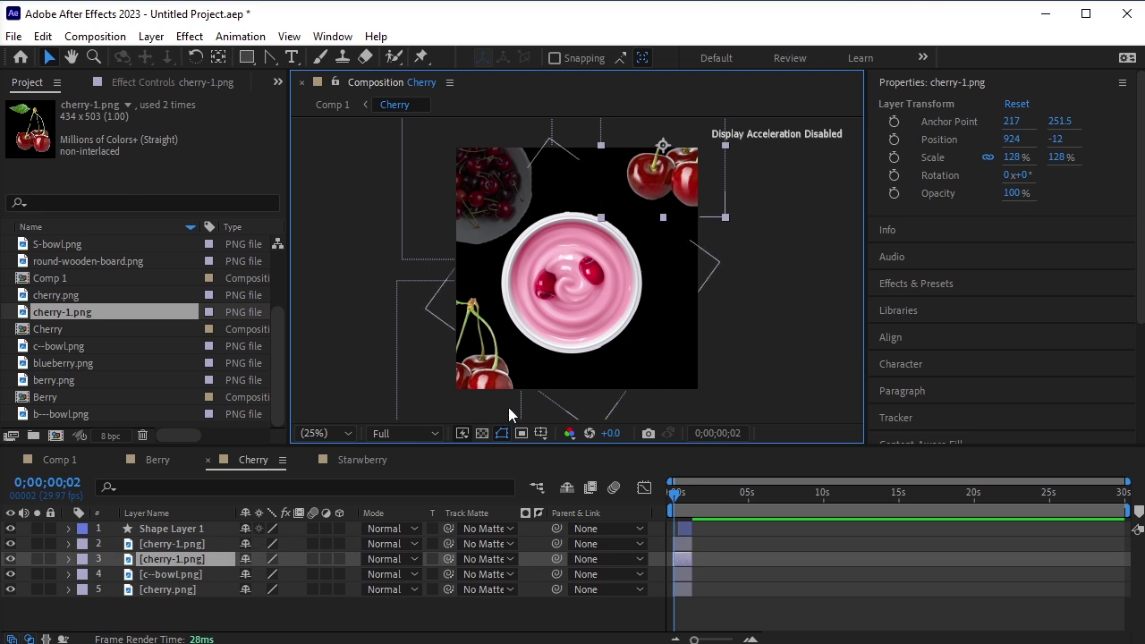
key("s")
left_click(287, 576)
type("109")
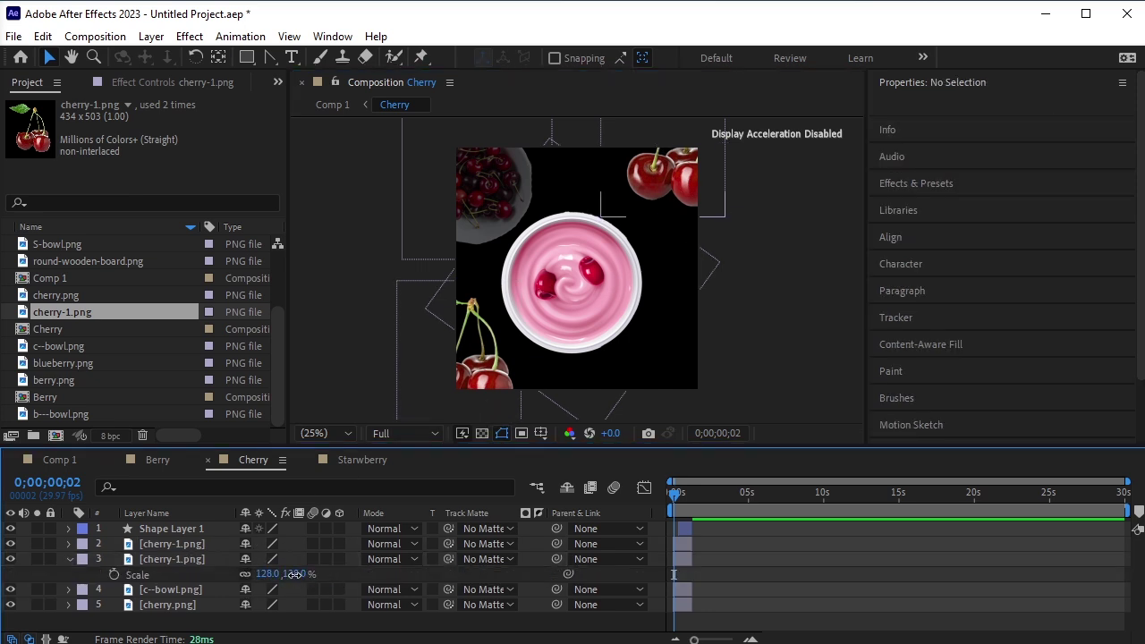
key("Return")
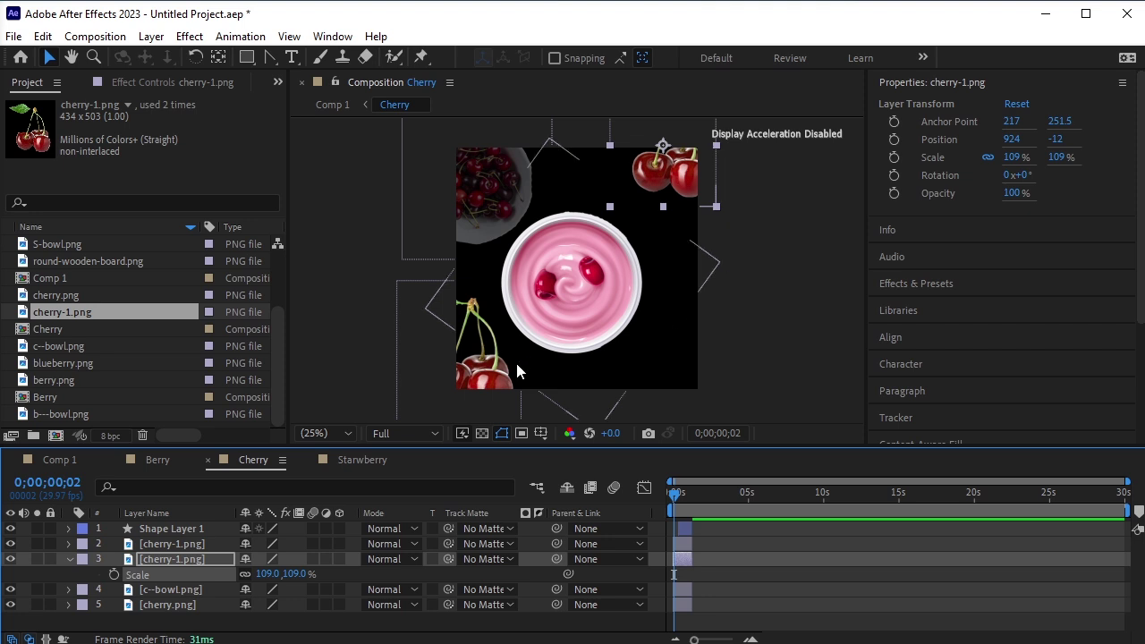
Preview the Cherry animation and collapse the scale property of the upper-right cherry layer
left_click(767, 311)
key("space")
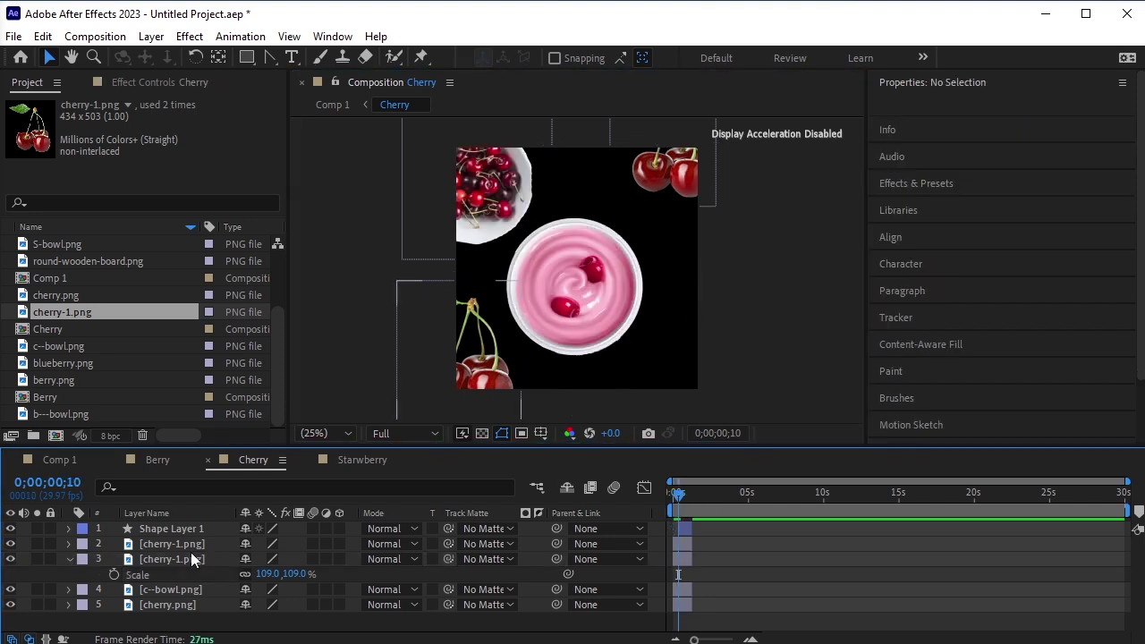
left_click(67, 559)
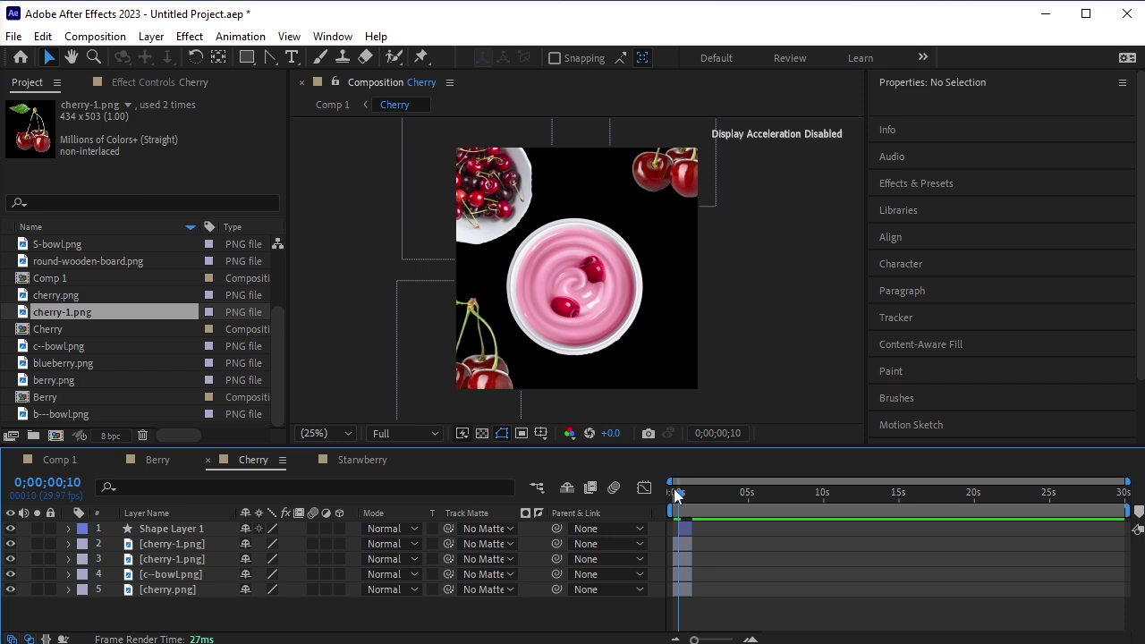
Fade in both cherry-1.png layers in the Cherry composition with opacity keyframes of 0% at the first frame and 100% at frame 6
left_click_drag(679, 496, 619, 519)
key("equal")
key("equal")
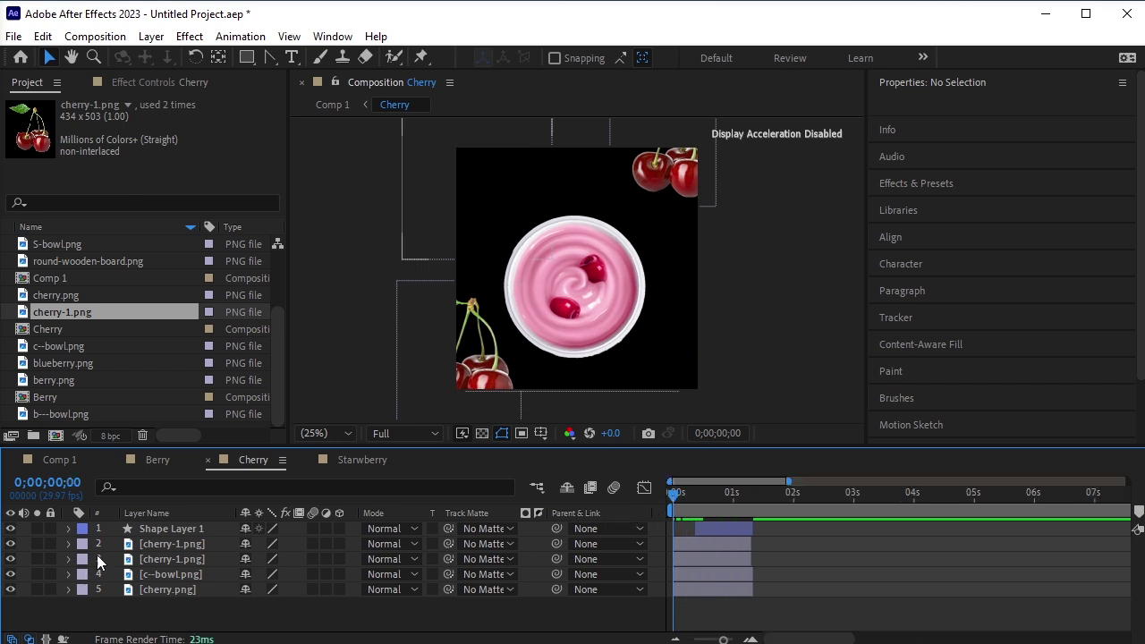
left_click(154, 544)
left_click(154, 562, "shift")
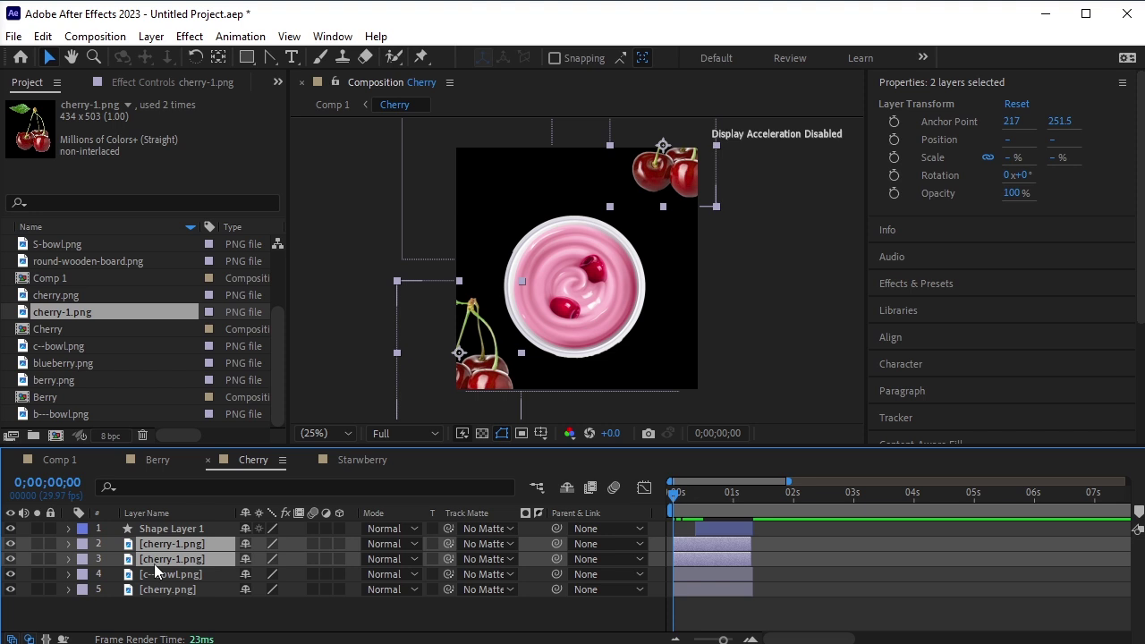
key("t")
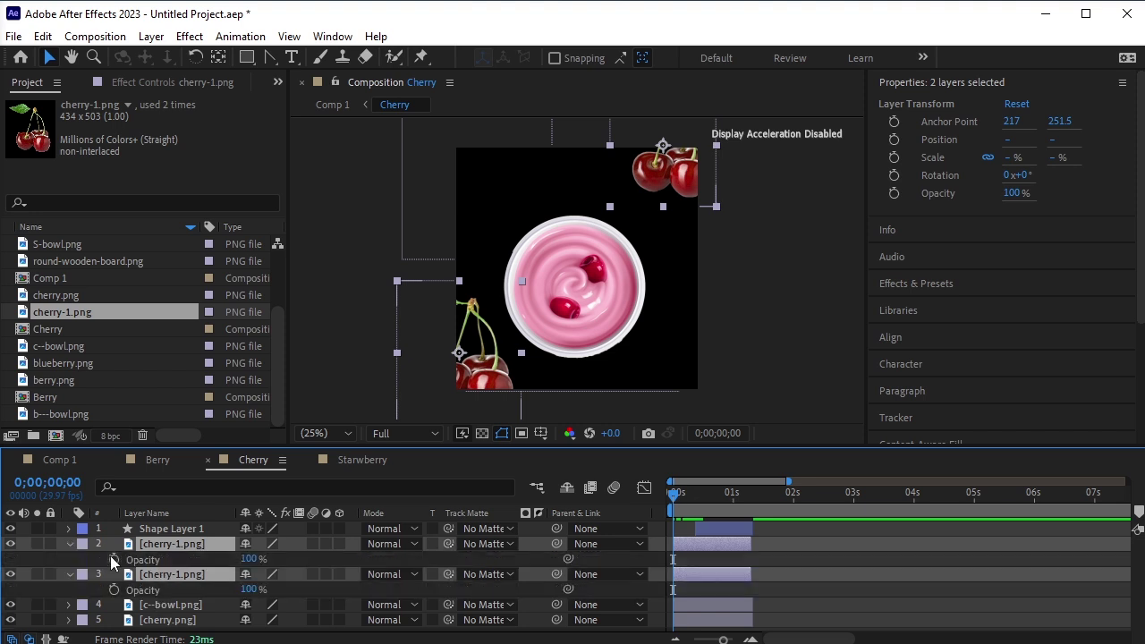
left_click(113, 560)
left_click(113, 590)
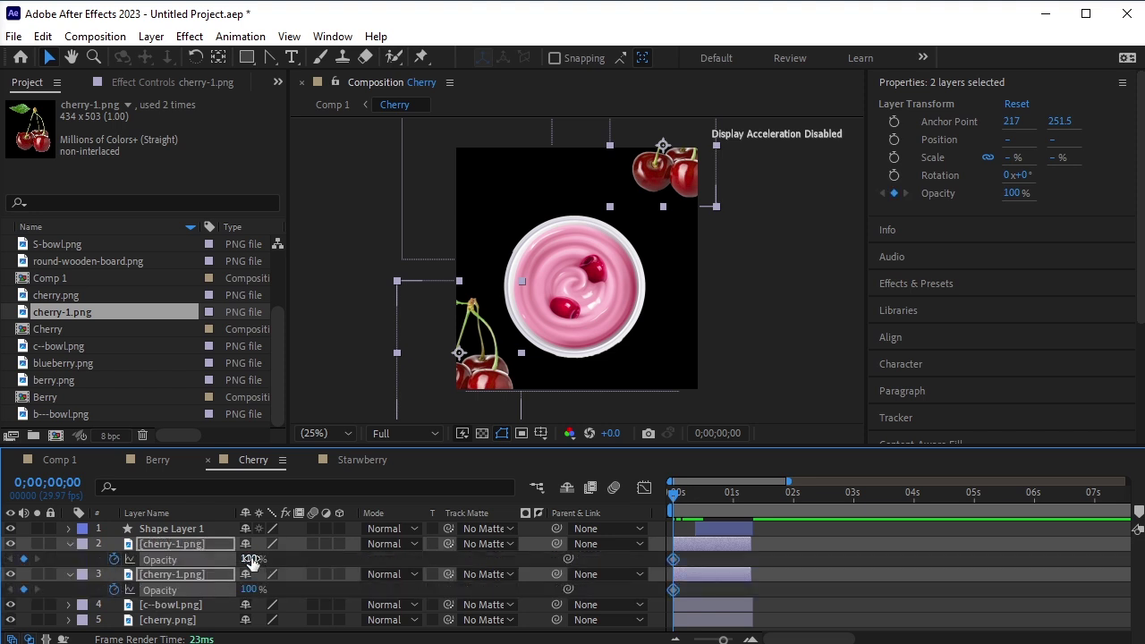
left_click_drag(248, 559, 78, 562)
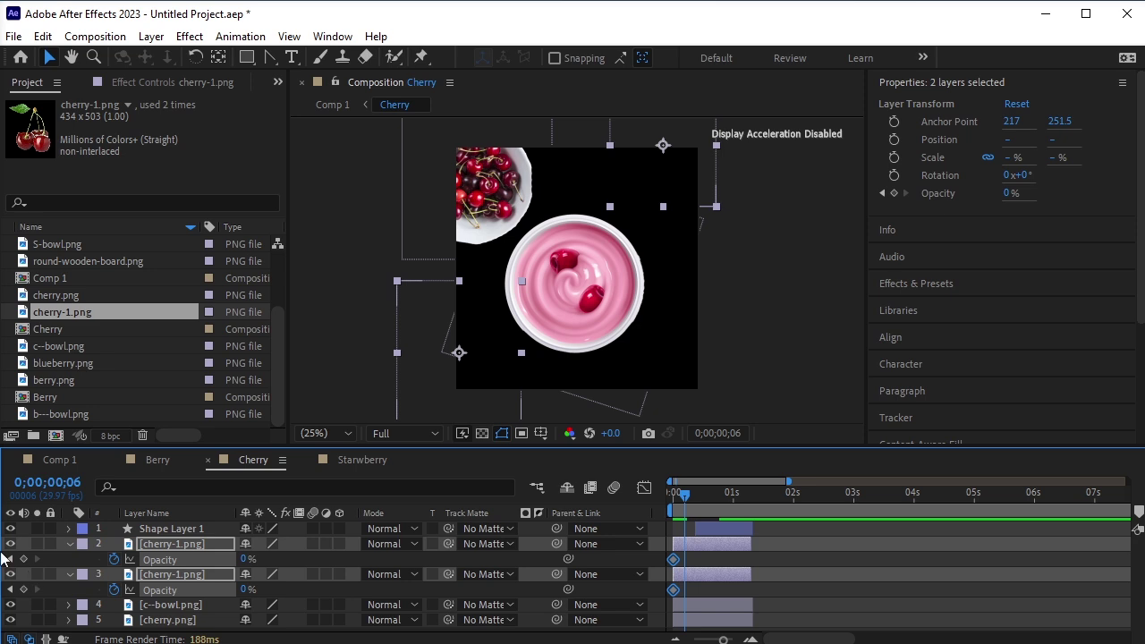
left_click_drag(247, 559, 521, 555)
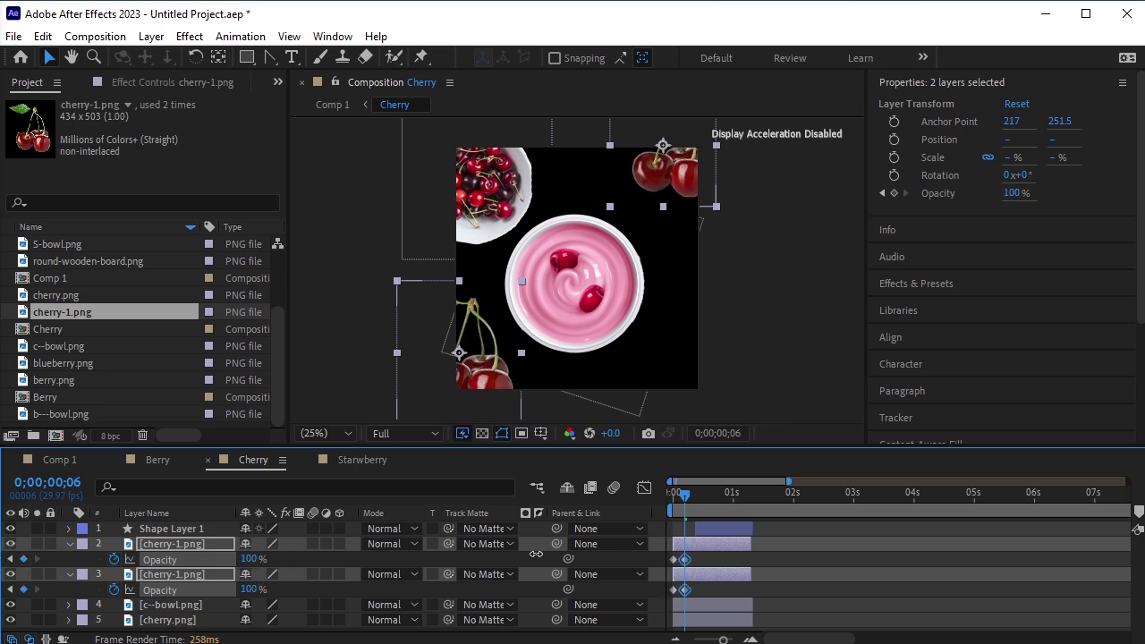
left_click_drag(688, 494, 660, 506)
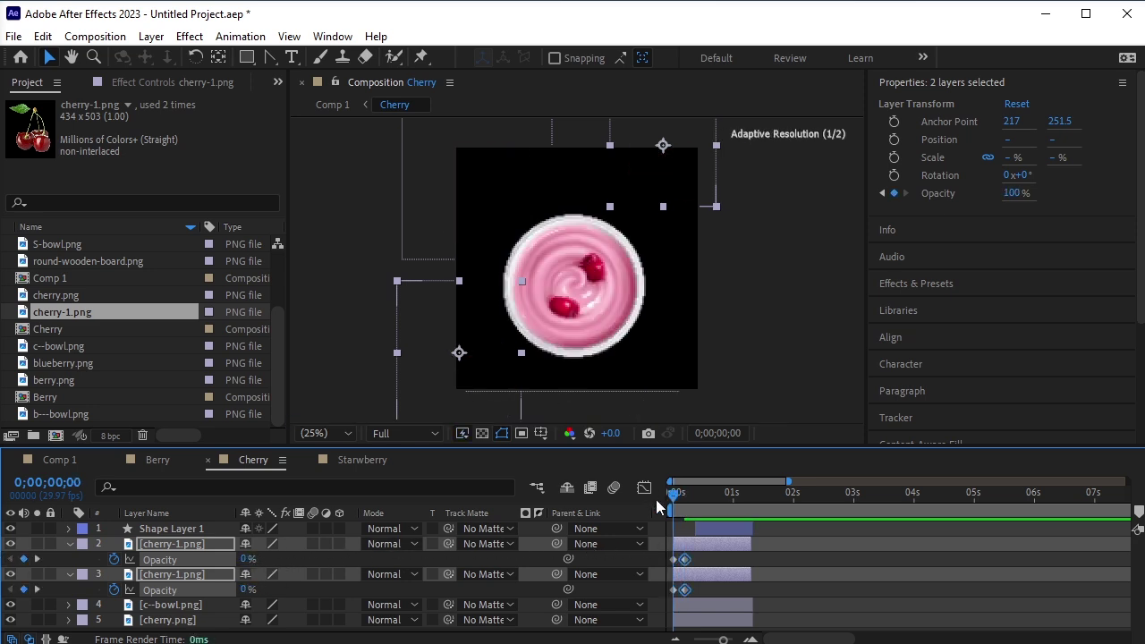
Fade in the berry.png layer in the Berry composition with opacity keyframes of 0% at the first frame and 100% at frame 5
left_click(156, 463)
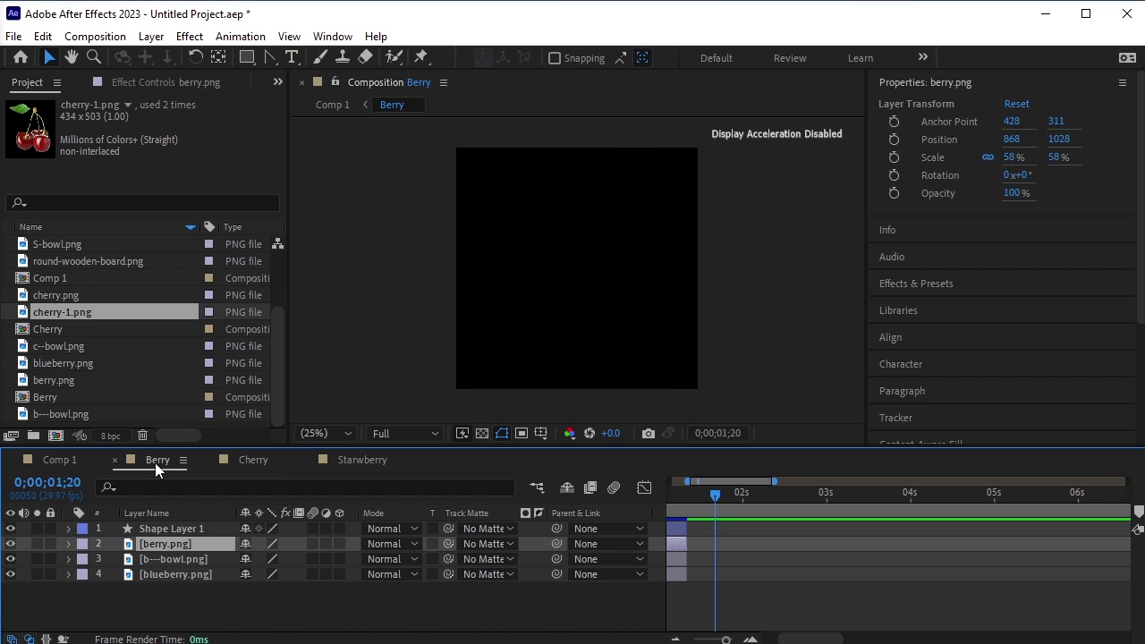
left_click_drag(713, 494, 664, 505)
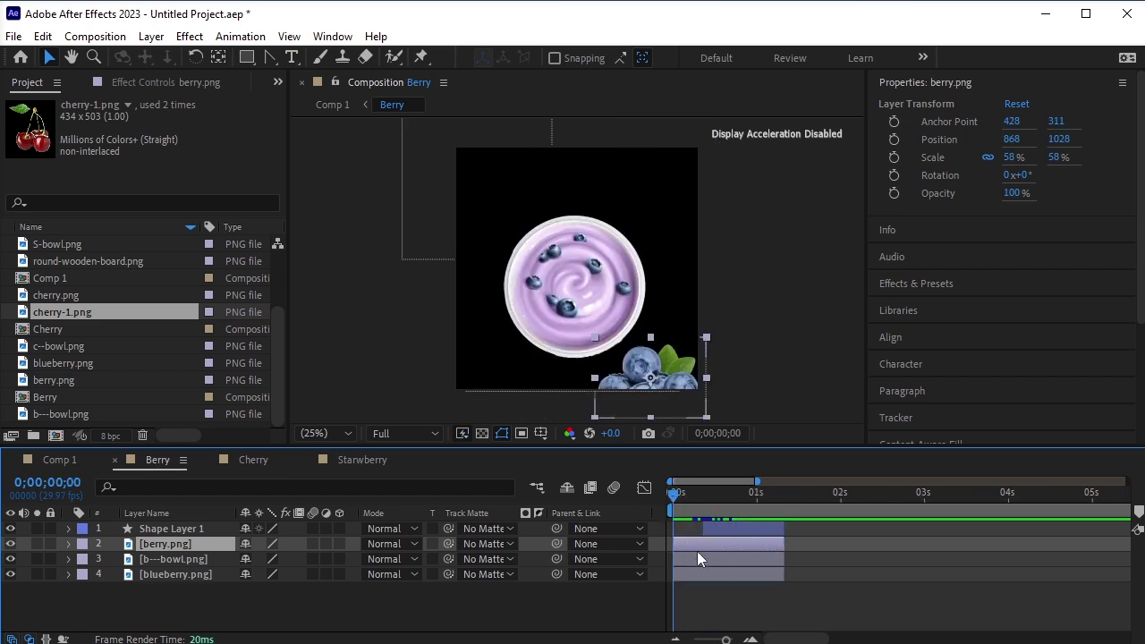
key("t")
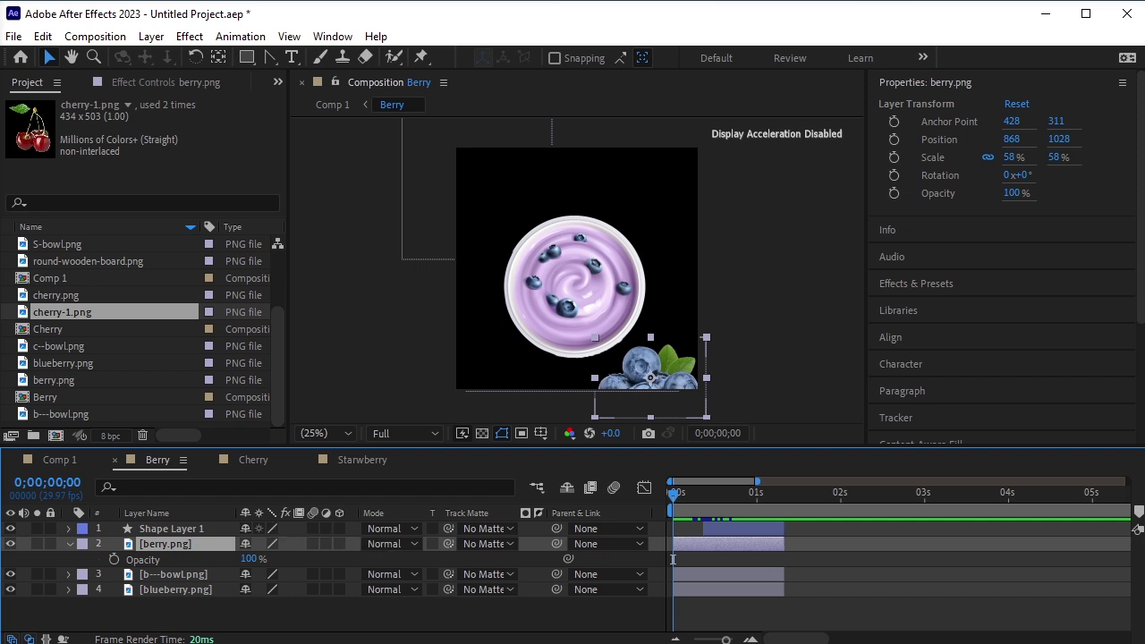
left_click(114, 559)
left_click_drag(247, 559, 78, 576)
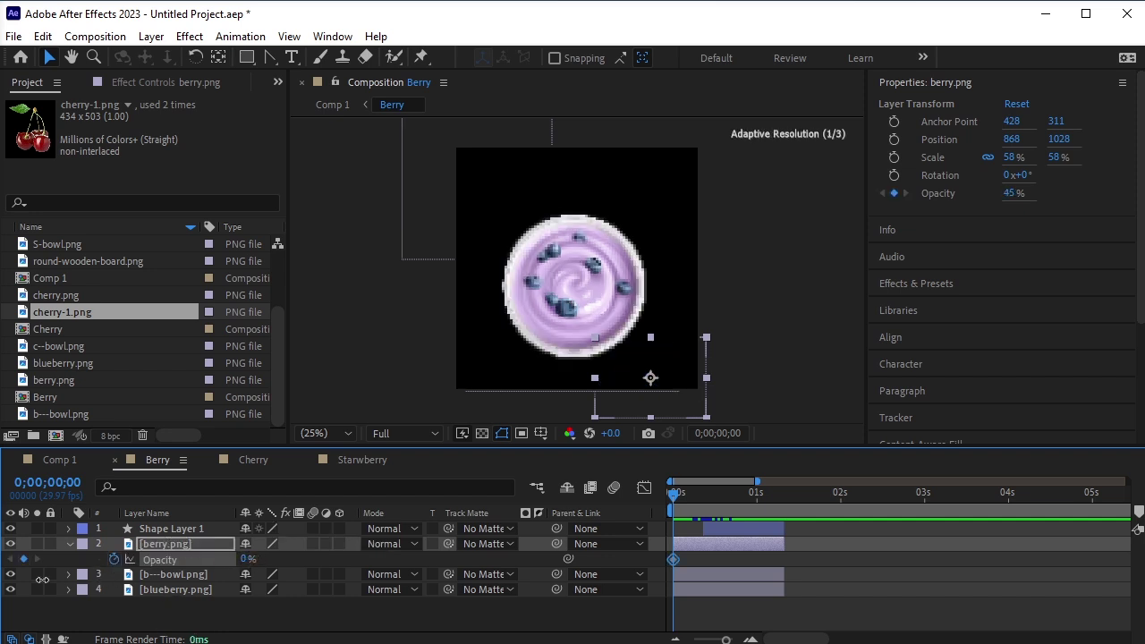
key("space")
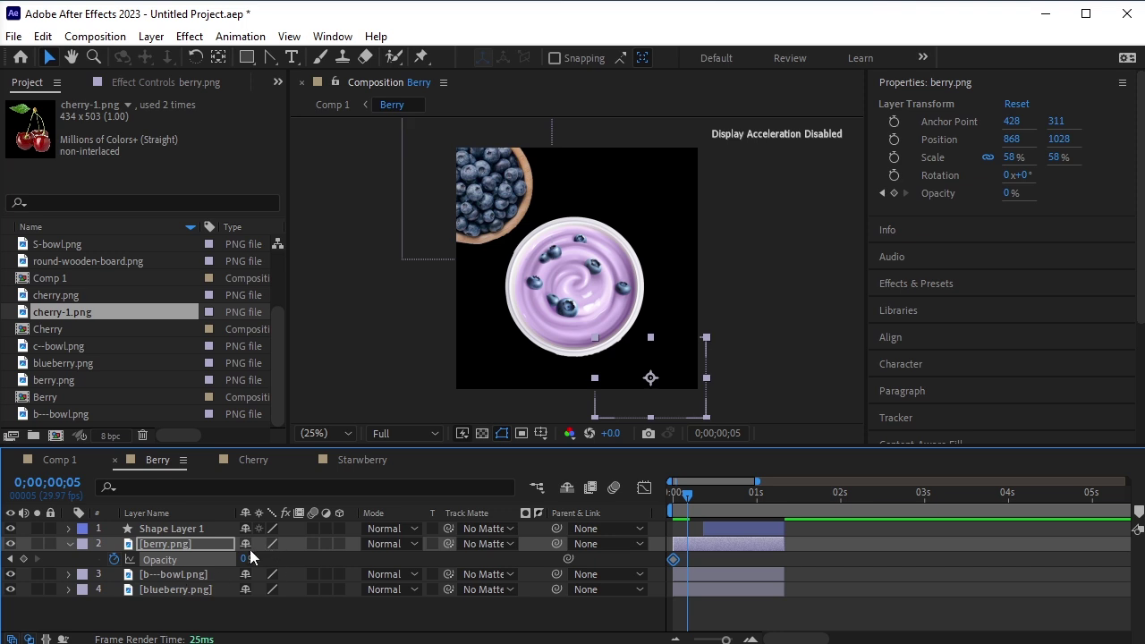
left_click_drag(257, 554, 585, 505)
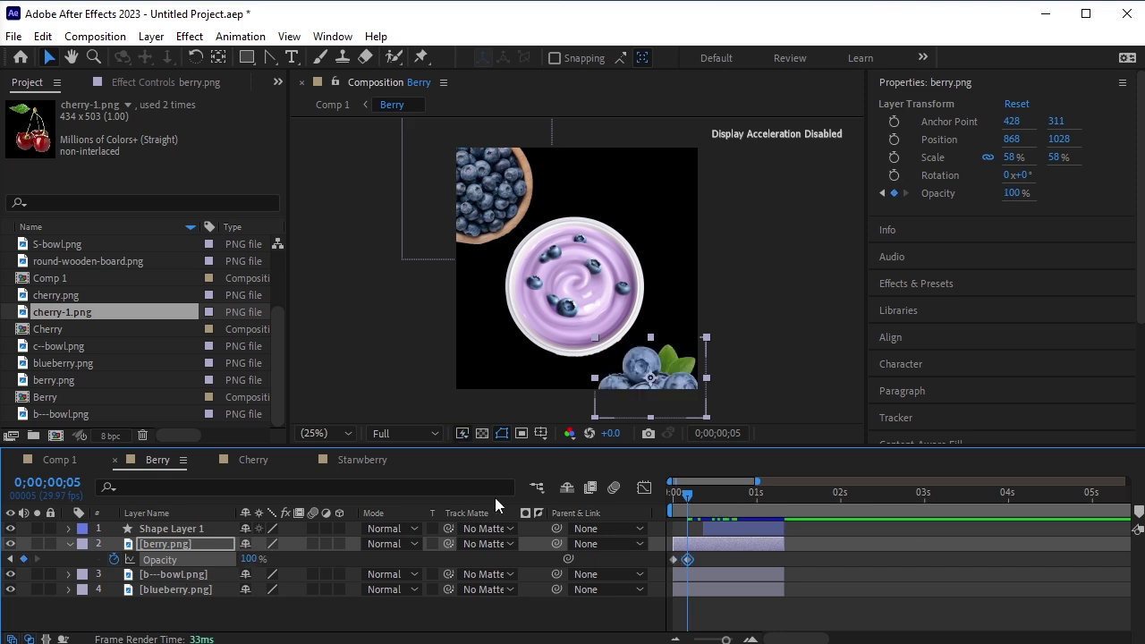
Preview the Comp 1 animation from the first frame
left_click(59, 460)
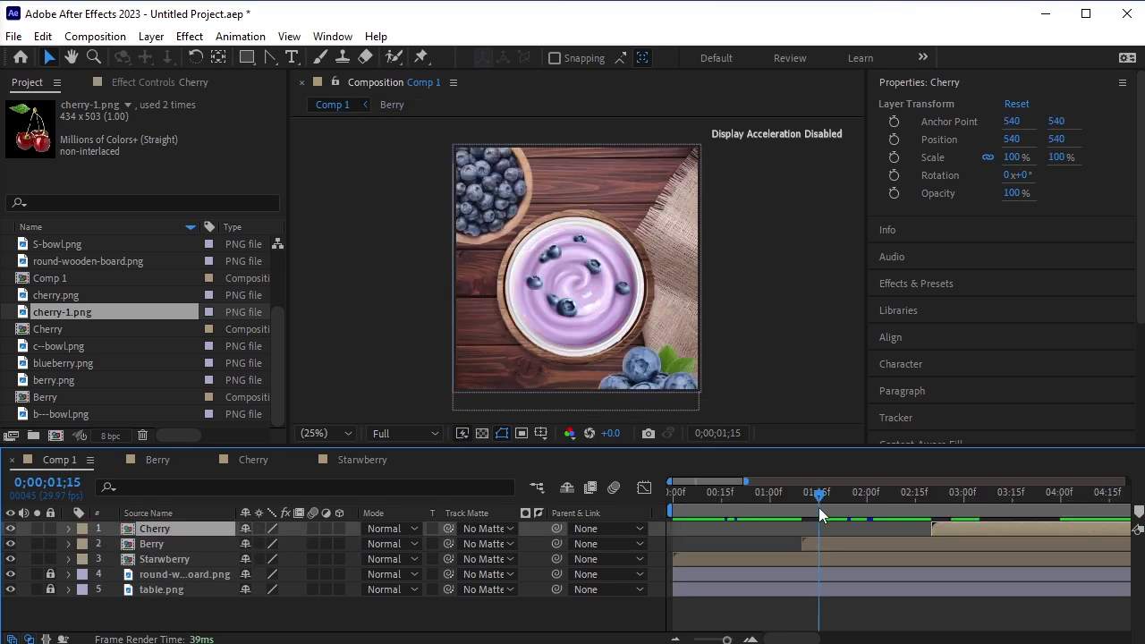
key("Home")
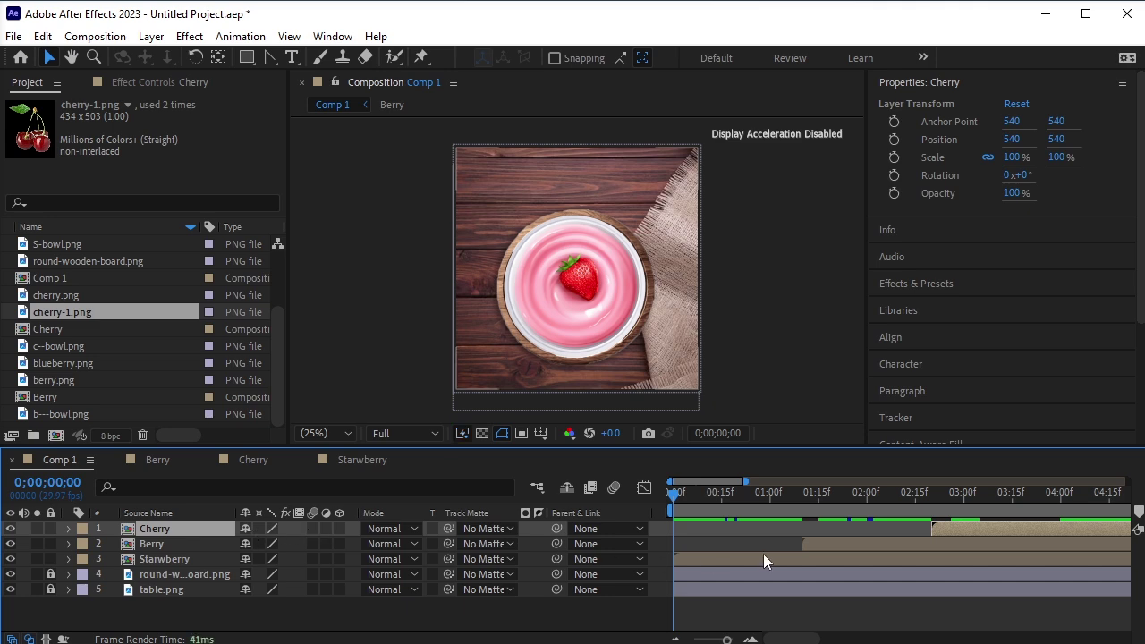
key("space")
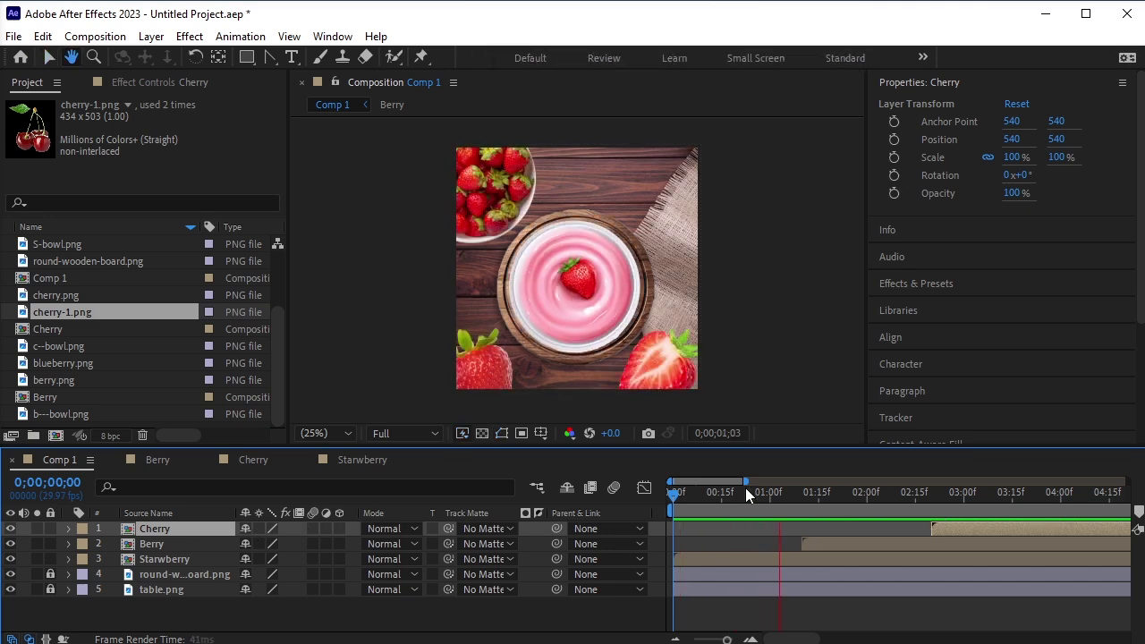
Remove the opacity keyframes from the S-bowl.png, strawberry ].png and Strawberry 2.png layers in the Starwberry composition
double_click(178, 559)
mouse_move(691, 498)
left_mouse_down()
mouse_move(666, 500)
mouse_move(682, 497)
left_mouse_up()
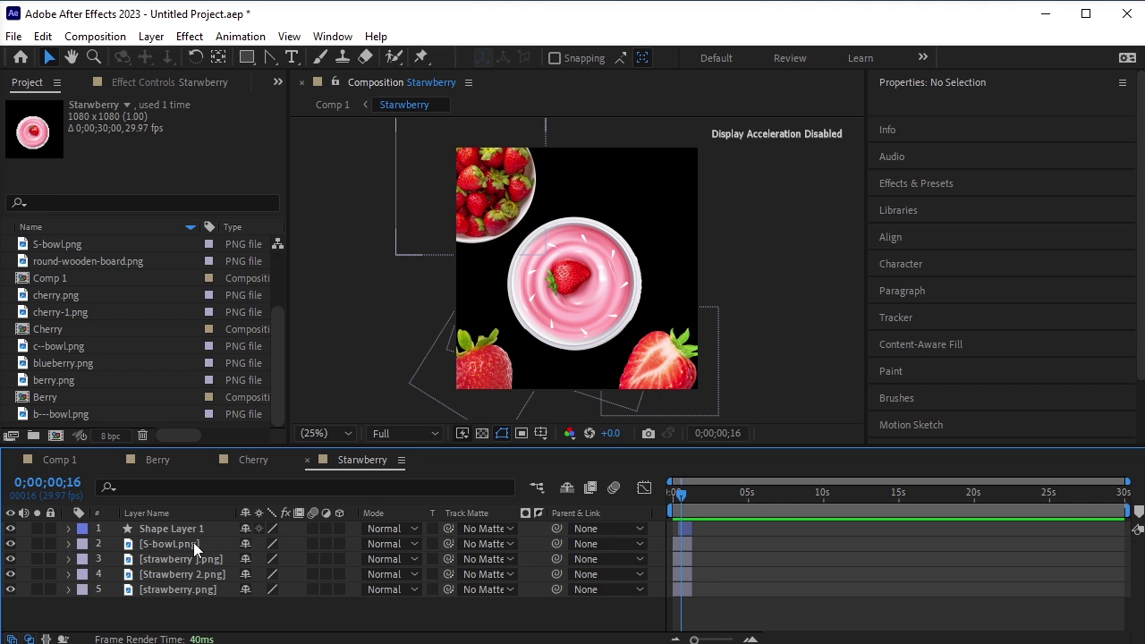
left_click(193, 543)
left_click(191, 572, "shift")
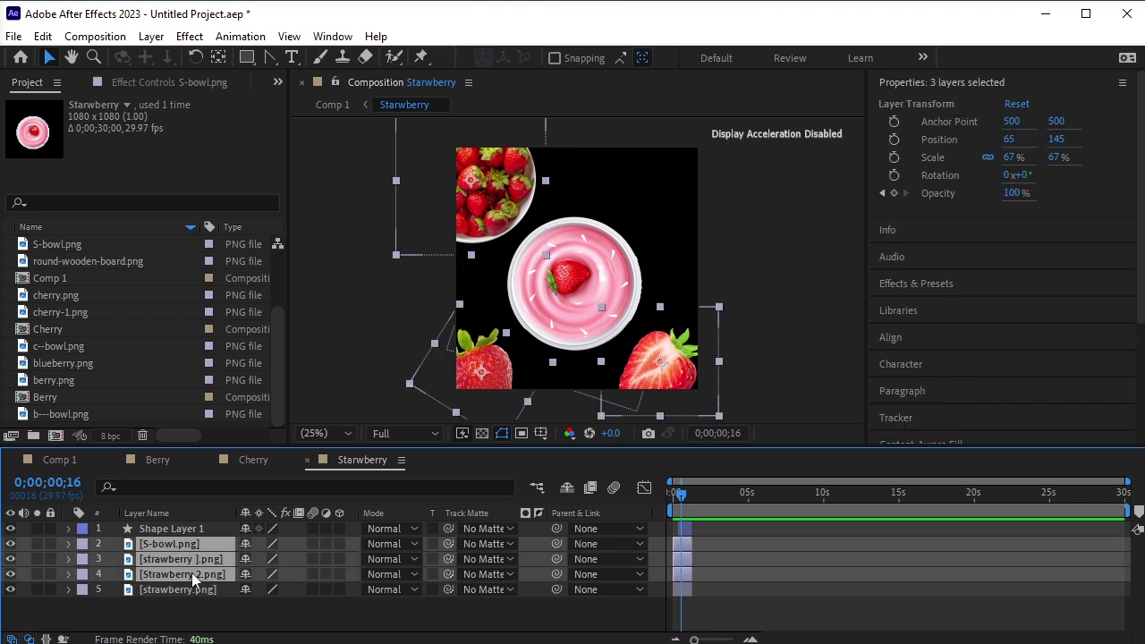
key("t")
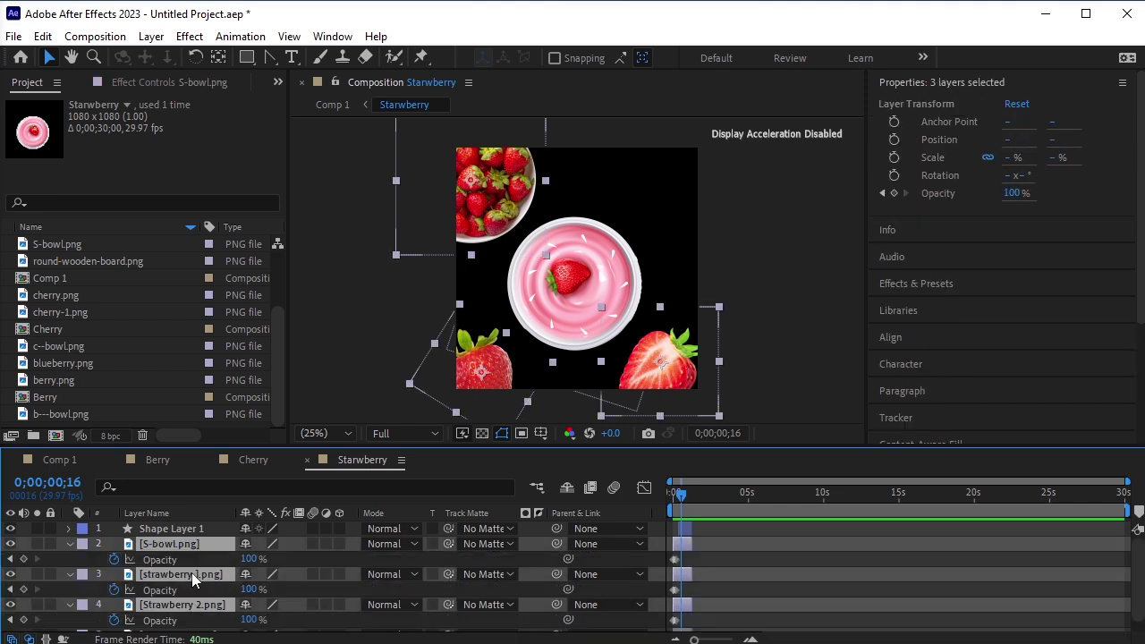
left_click(114, 559)
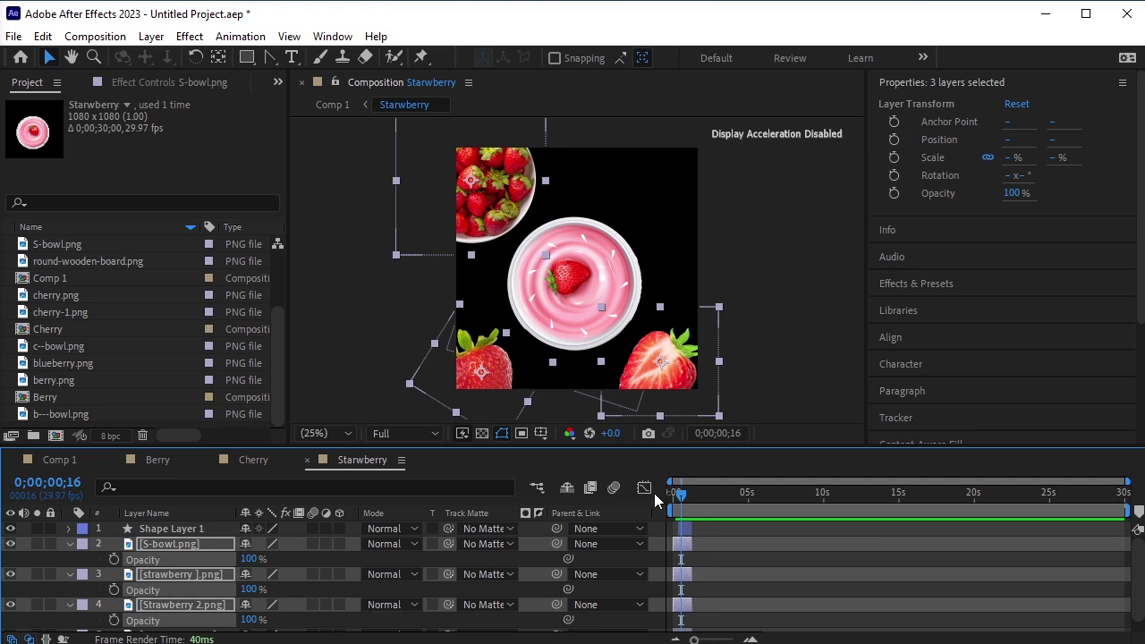
Scale down the two corner strawberries, setting strawberry ].png to 39% and Strawberry 2.png to 43%
left_click(374, 331)
left_click(673, 375)
left_click(470, 380, "shift")
key("s")
left_click_drag(285, 589, 311, 575)
Move Strawberry 2.png closer to the canvas's lower-right corner and place strawberry ].png in the lower-left corner at about 110, 969
left_click(778, 318)
left_click_drag(671, 365, 686, 366)
left_click(809, 333)
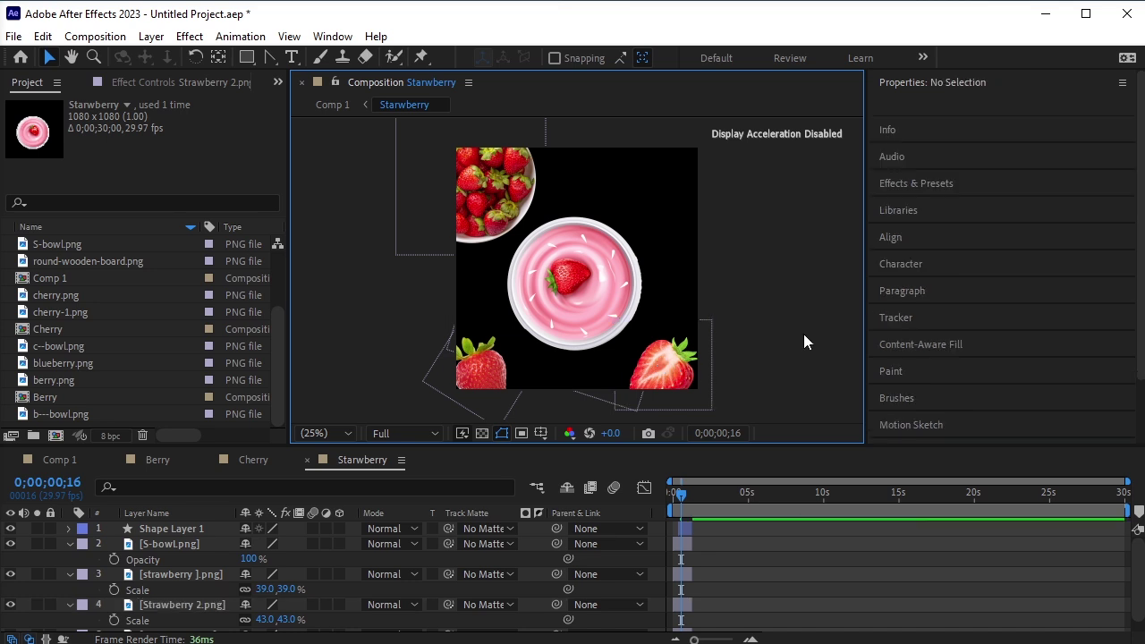
left_click(486, 374)
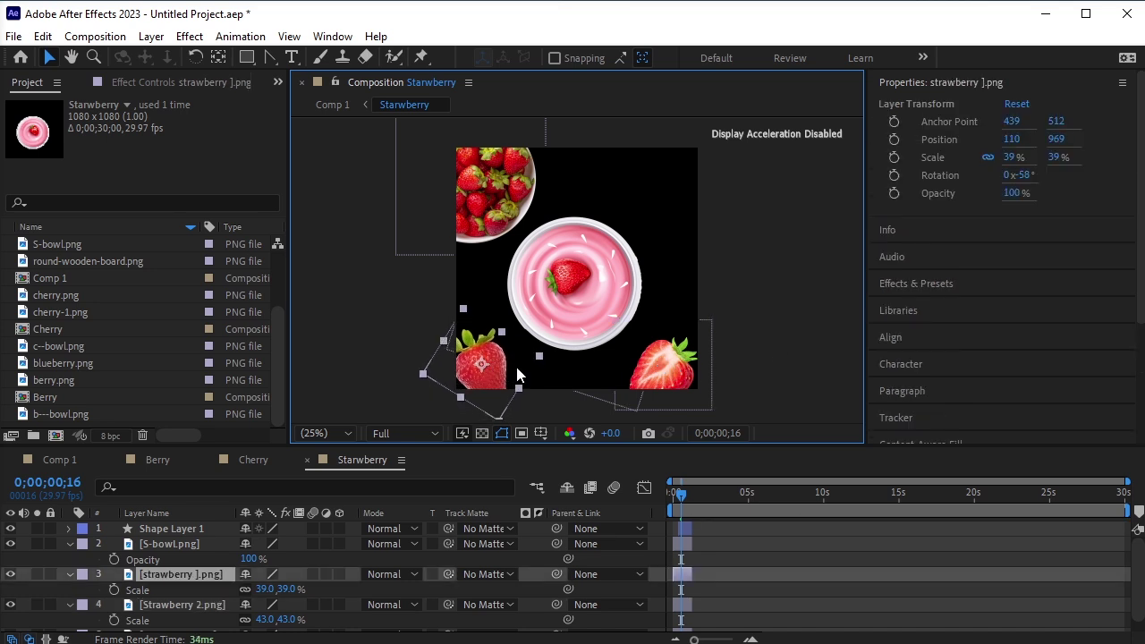
left_click(763, 342)
End the Comp 1 work area at about 4 seconds and preview the whole sequence from the first frame
left_click(59, 460)
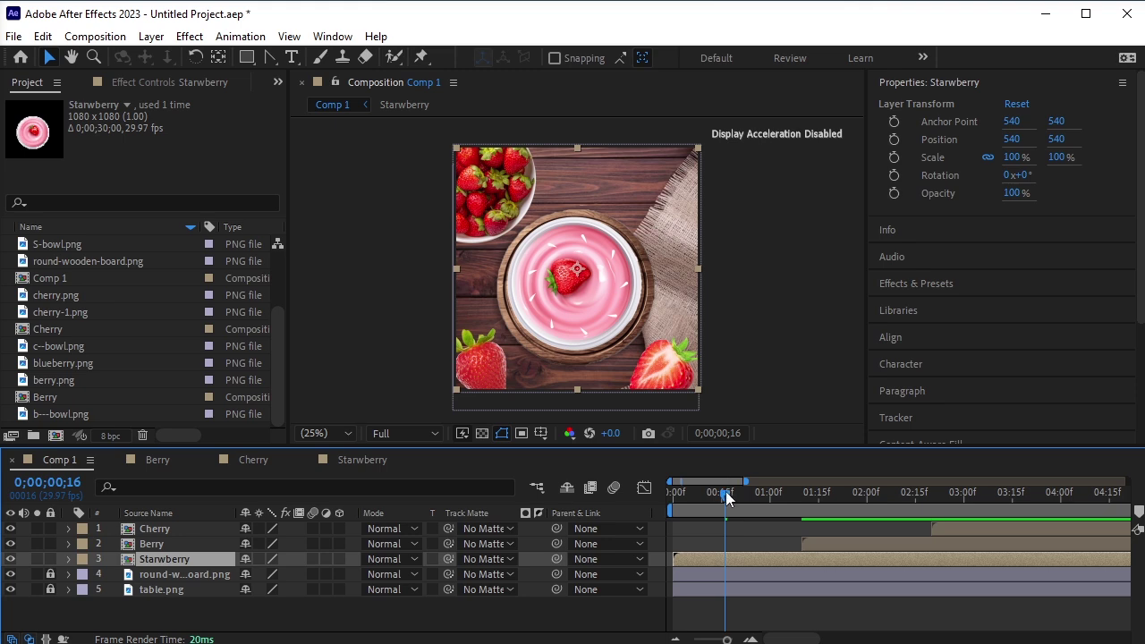
left_click_drag(723, 491, 657, 503)
left_click(523, 624)
key(";")
key("space")
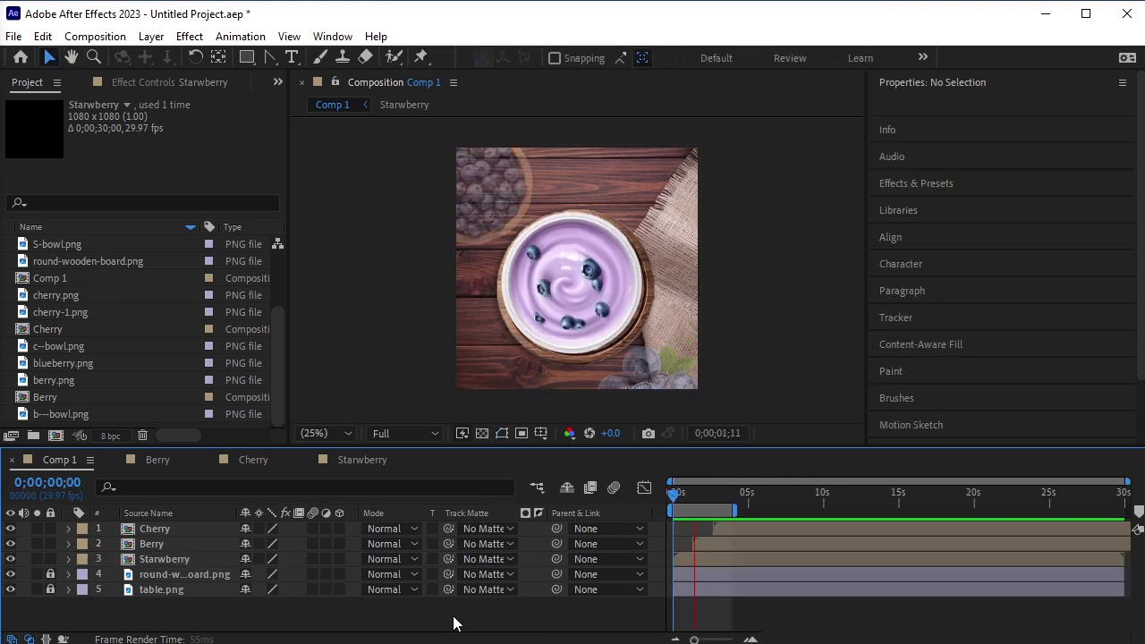